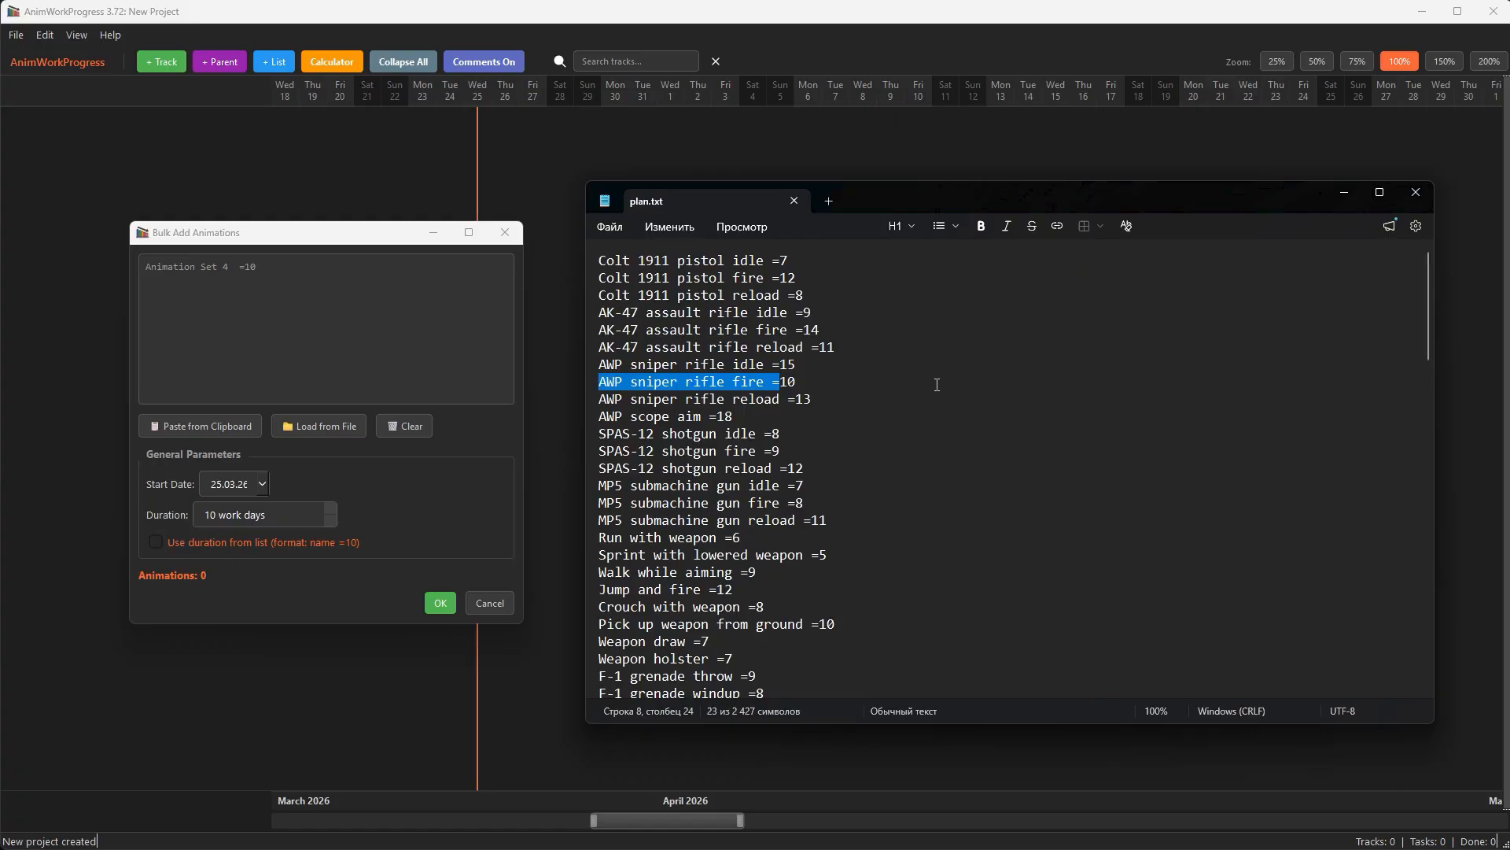
# Step: Copy the entire animation list from plan.txt and bulk-add it to the project, using the durations given in the list
pyautogui.click(883, 382)
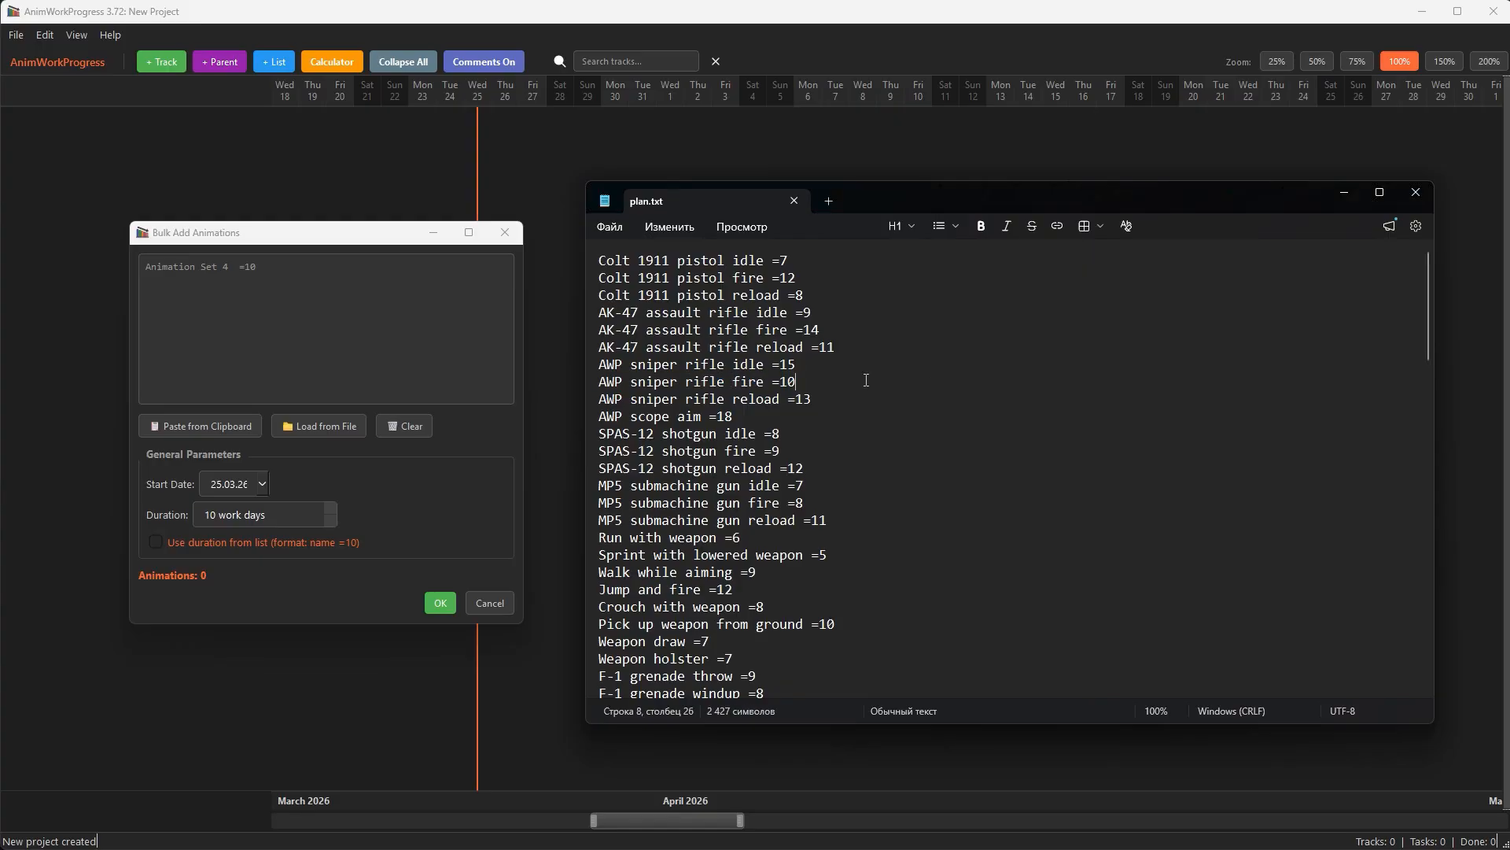
pyautogui.hotkey('ctrl', 'a')
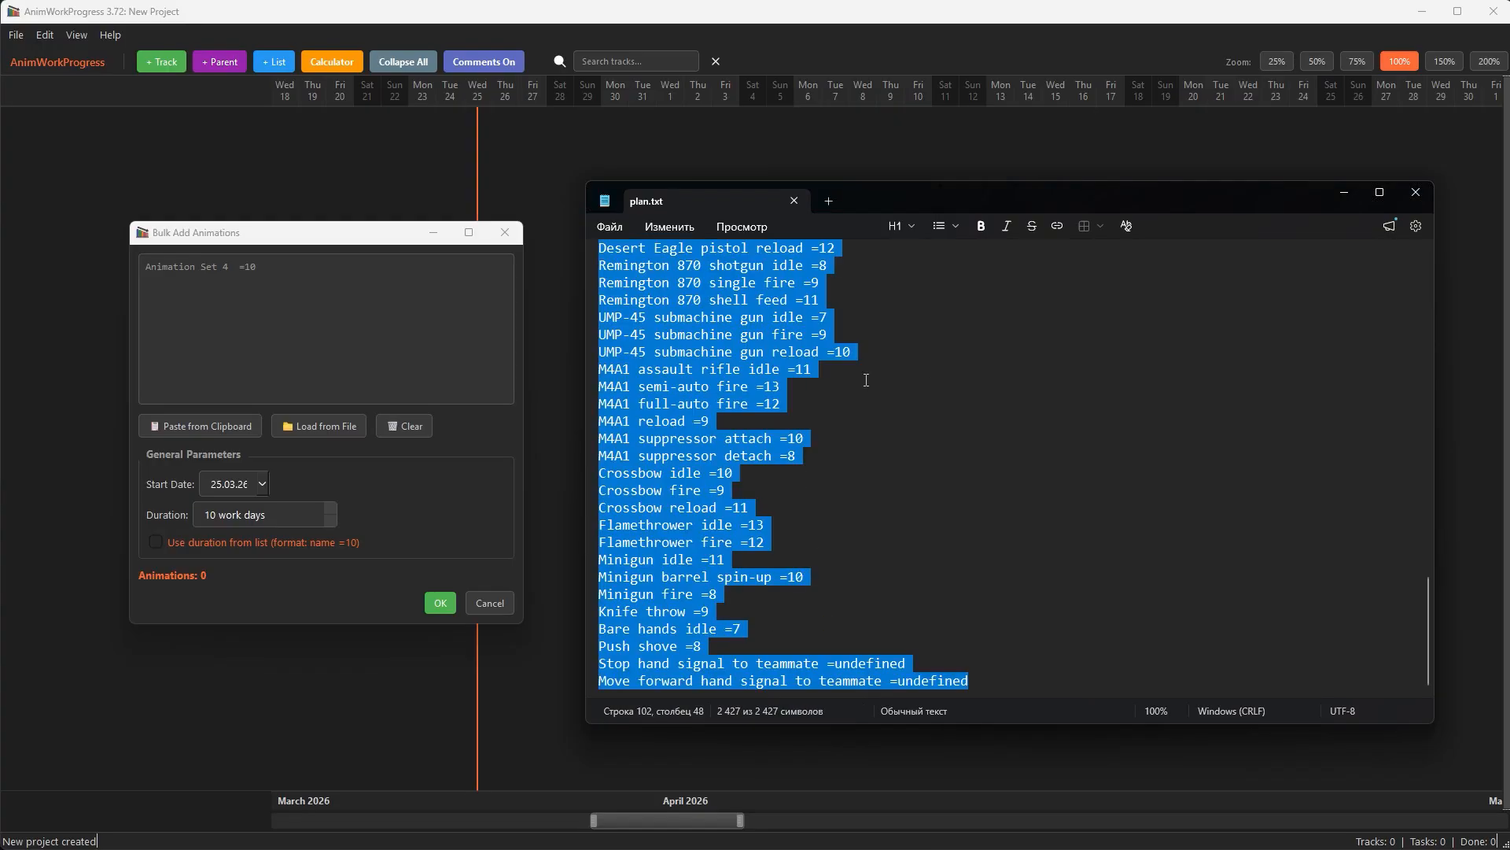
pyautogui.click(364, 331)
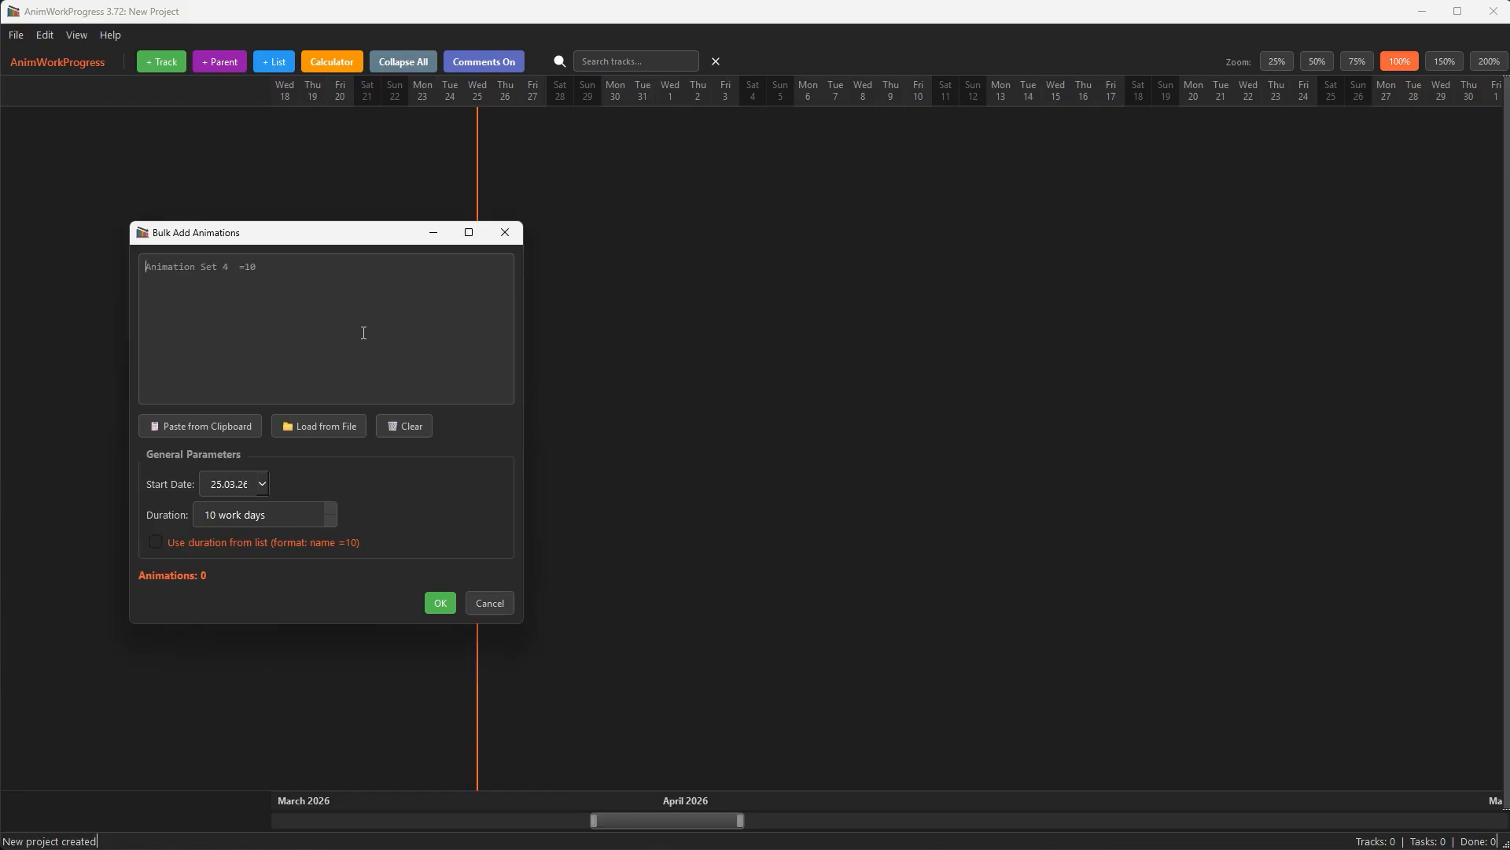
pyautogui.click(200, 426)
pyautogui.scroll(-20, 494, 385)
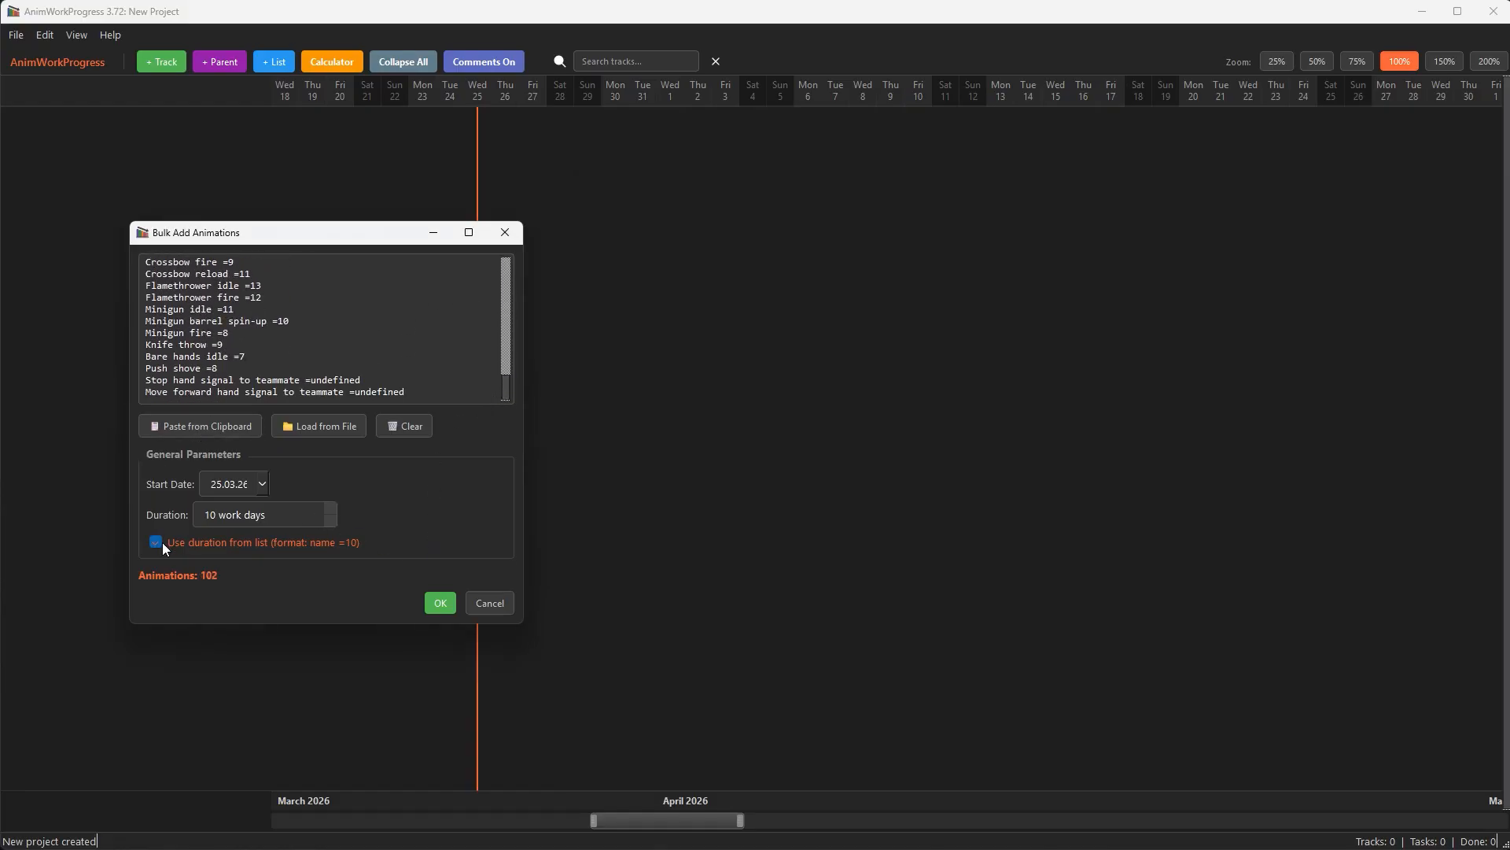
pyautogui.click(440, 602)
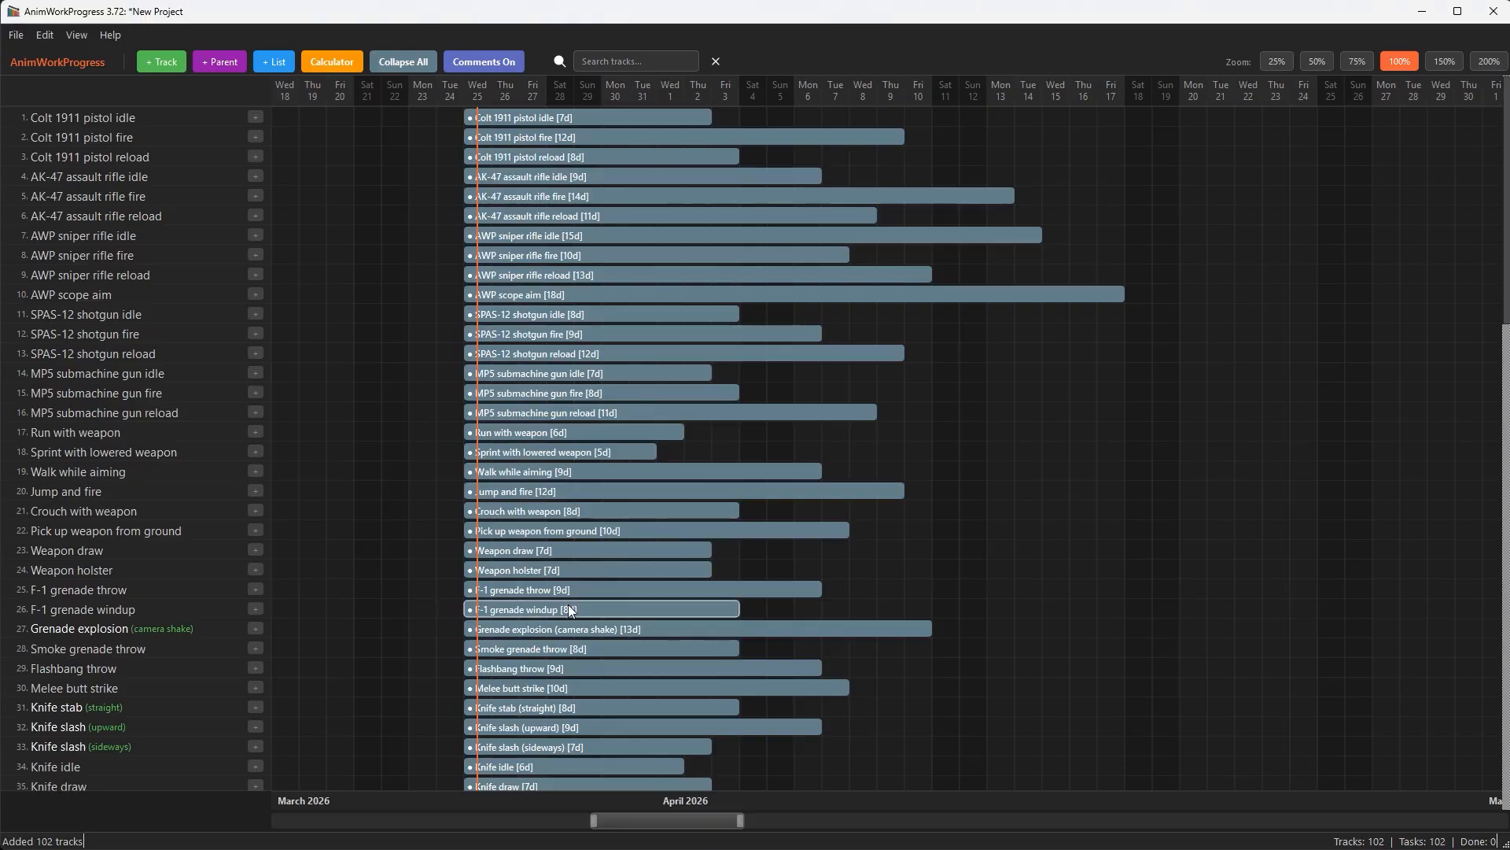
# Step: In the Project Calculator, set the team to 6 people and auto-distribute the tasks over the timeline
pyautogui.moveTo(1505, 245)
pyautogui.mouseDown()
pyautogui.moveTo(1499, 755)
pyautogui.moveTo(1502, 217)
pyautogui.mouseUp()
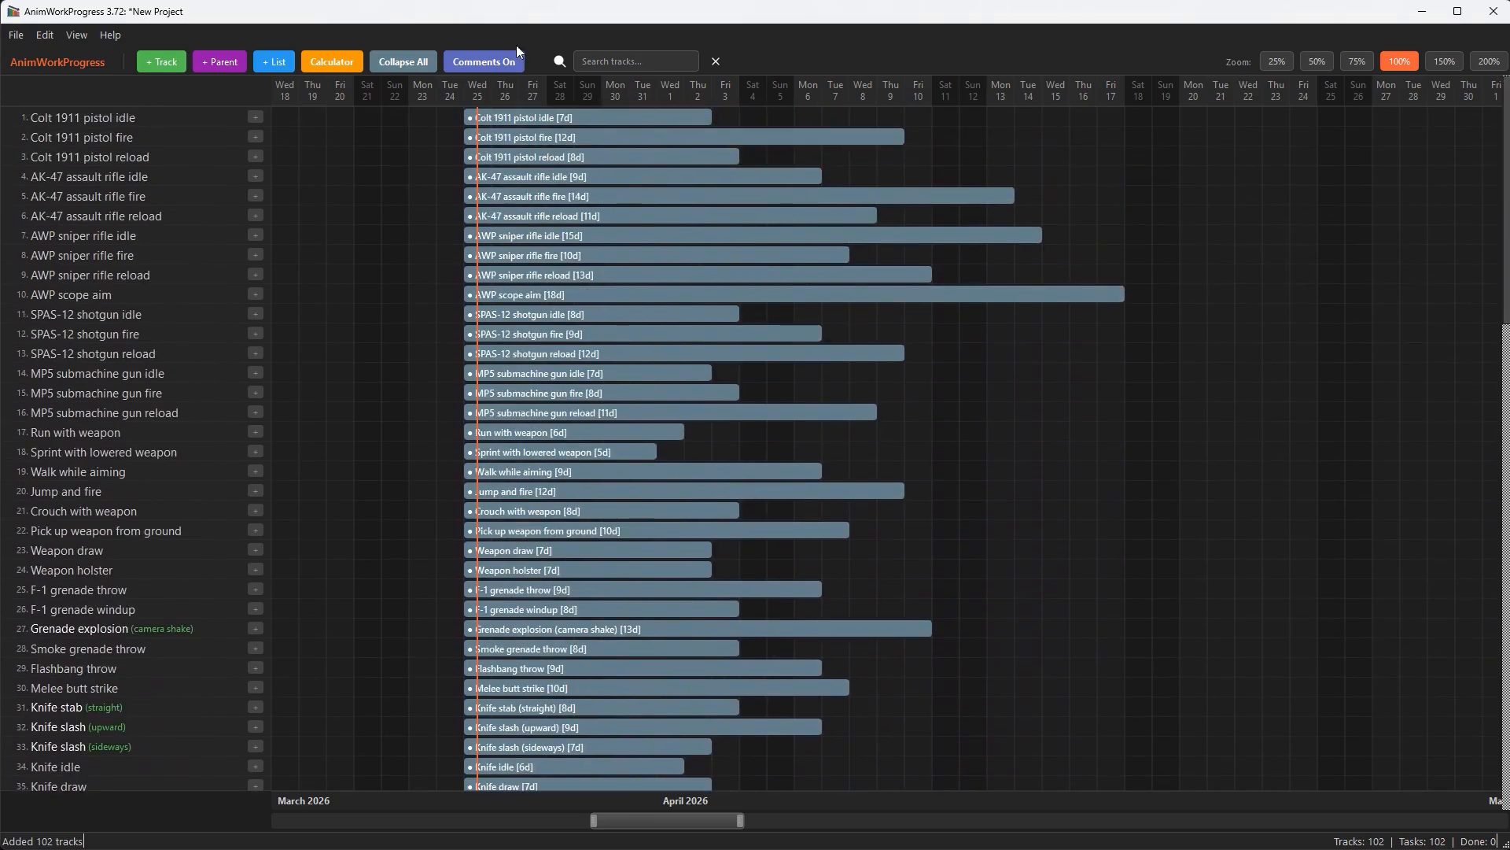
pyautogui.click(349, 61)
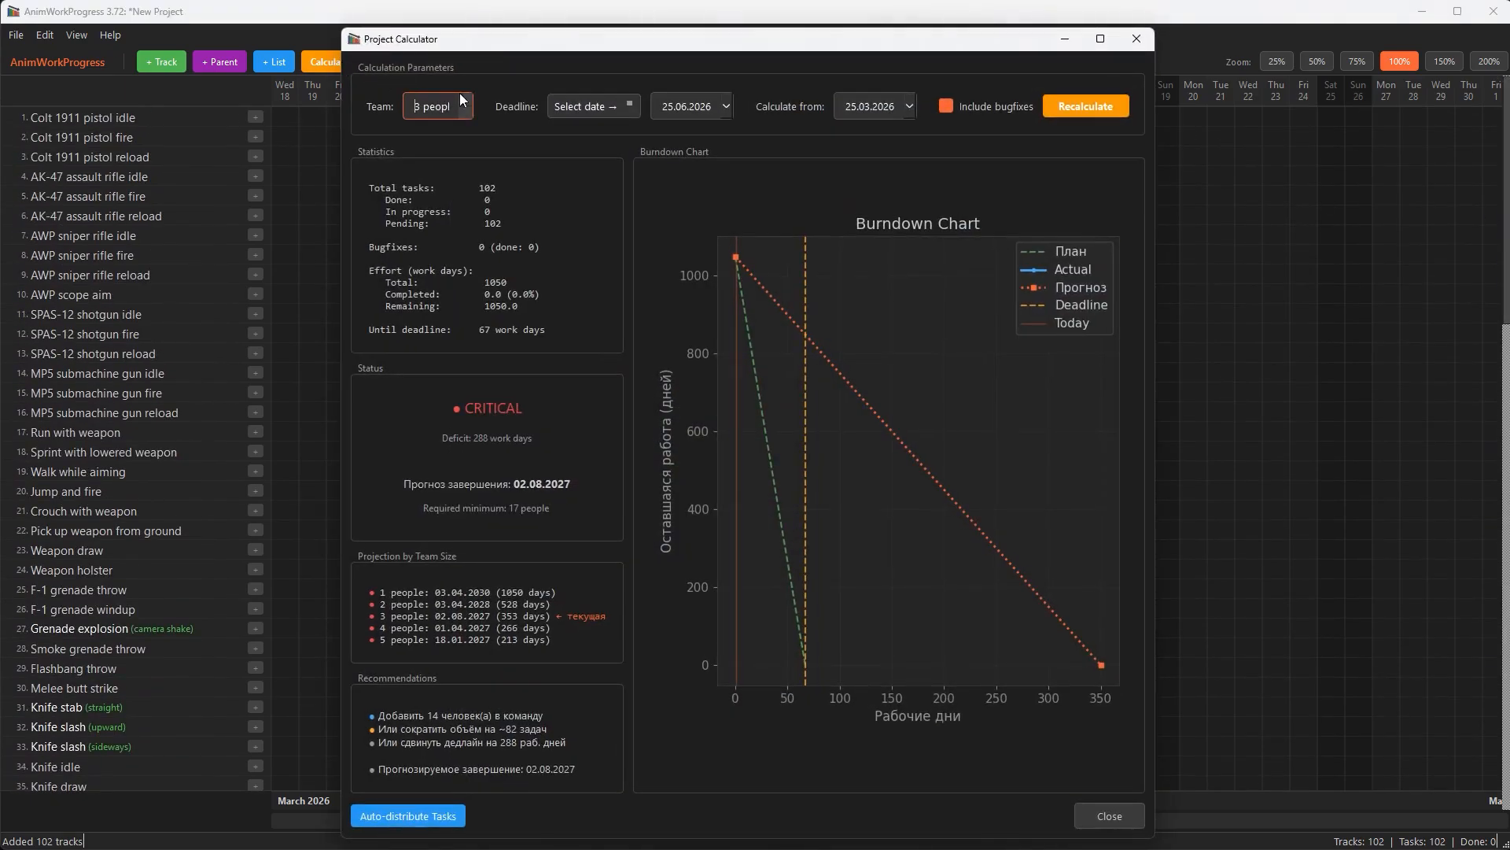
pyautogui.click(469, 97)
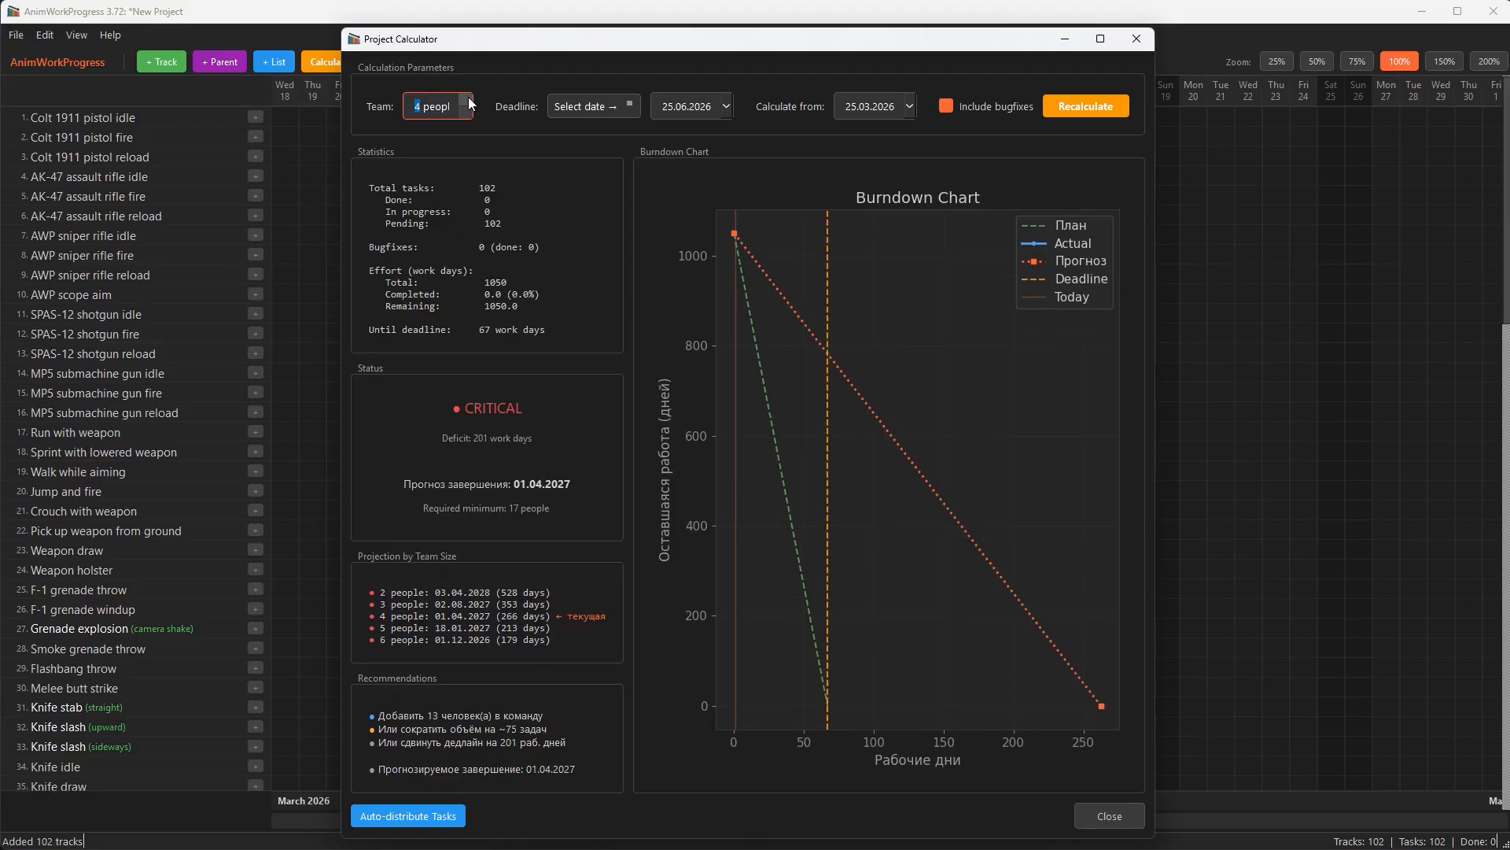
pyautogui.click(468, 97)
pyautogui.click(469, 97)
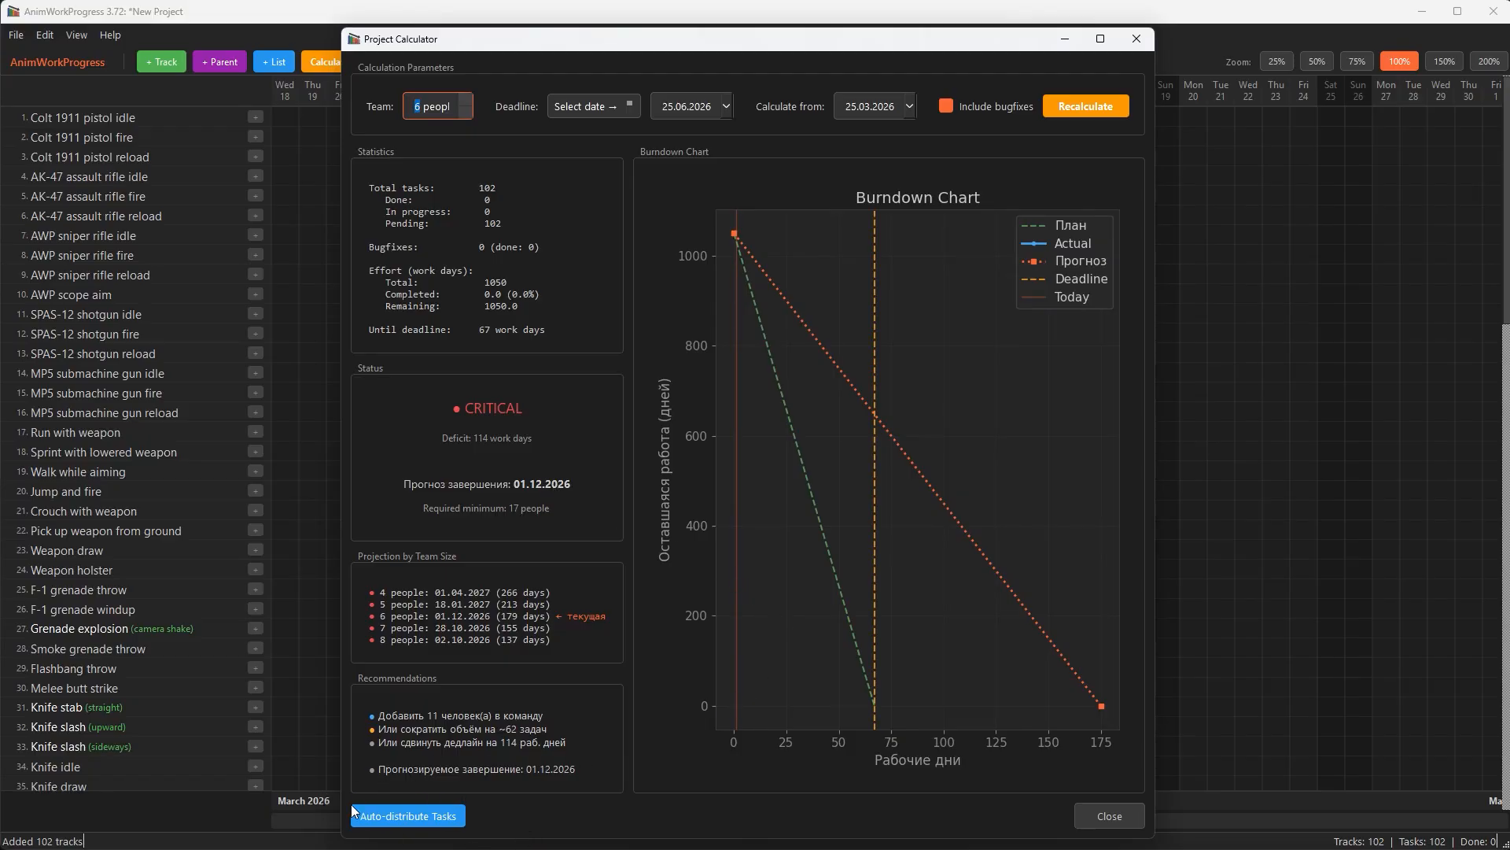
pyautogui.click(418, 820)
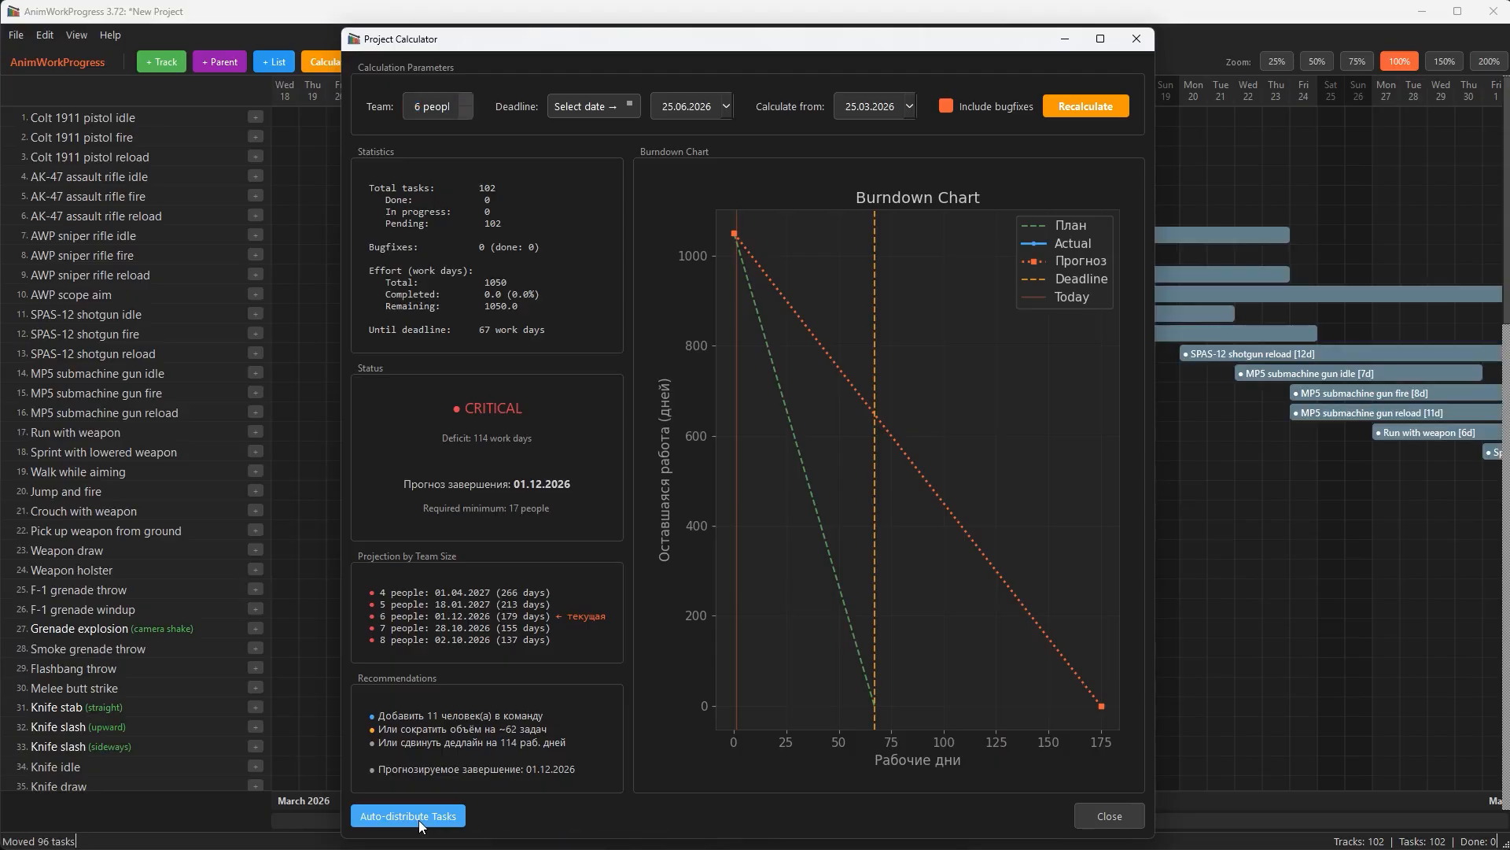
pyautogui.click(1131, 818)
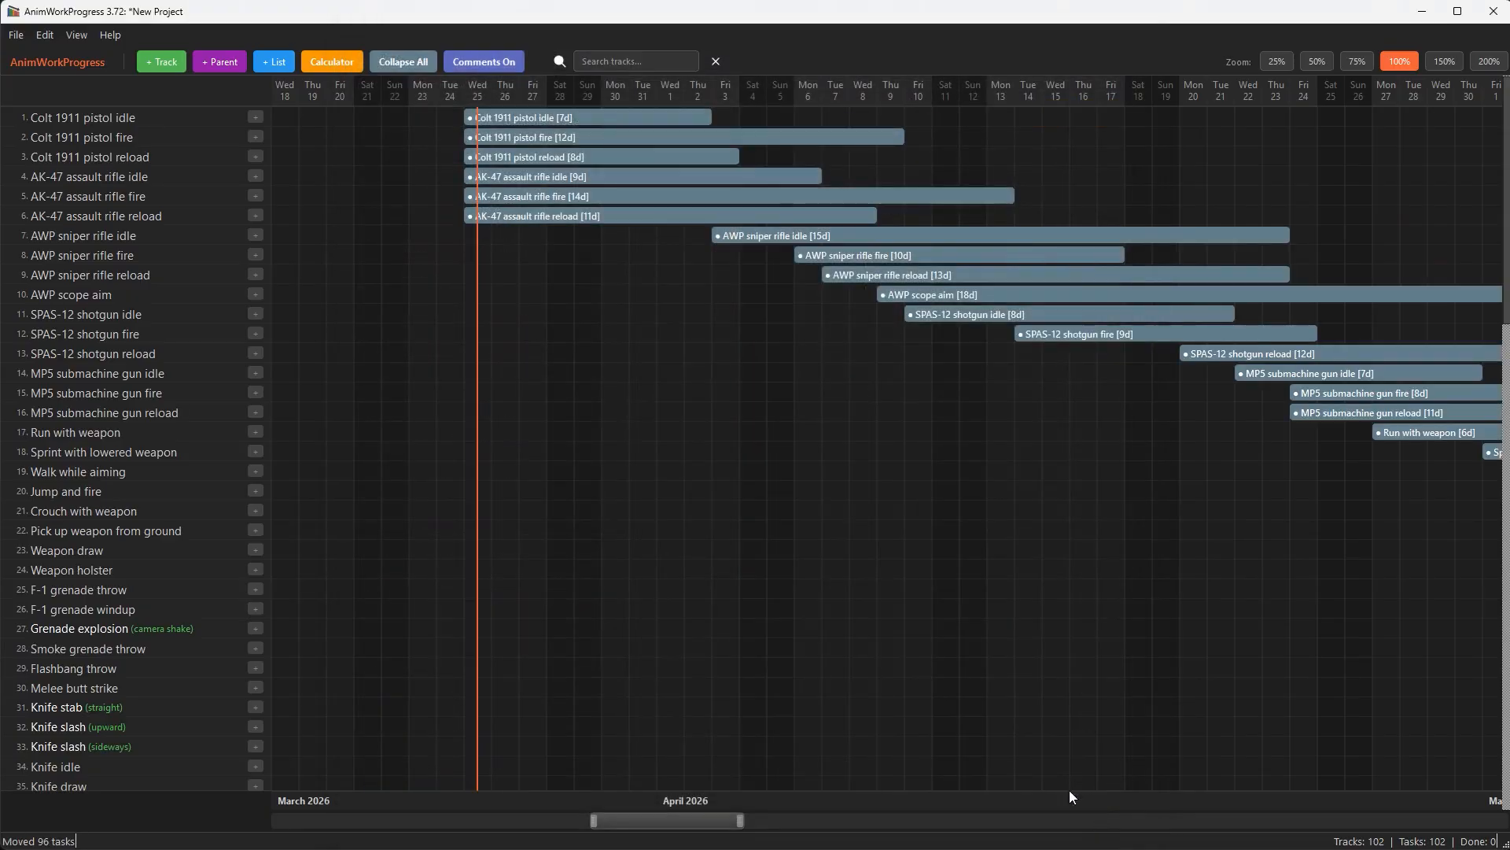
# Step: Extend the end of the timeline's date range beyond December 2026 in the settings and save
pyautogui.click(46, 34)
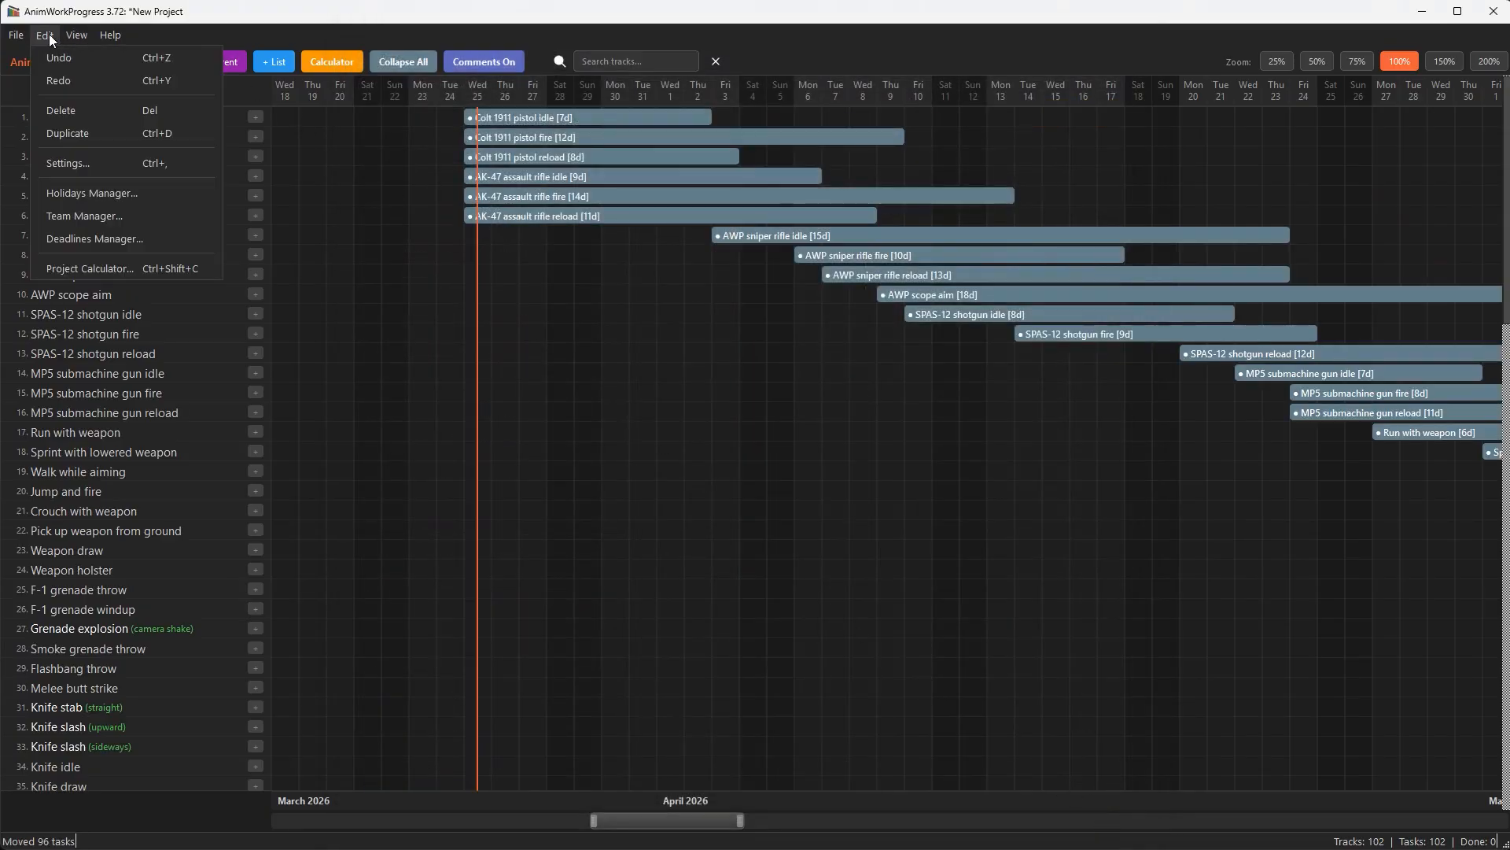
pyautogui.click(75, 162)
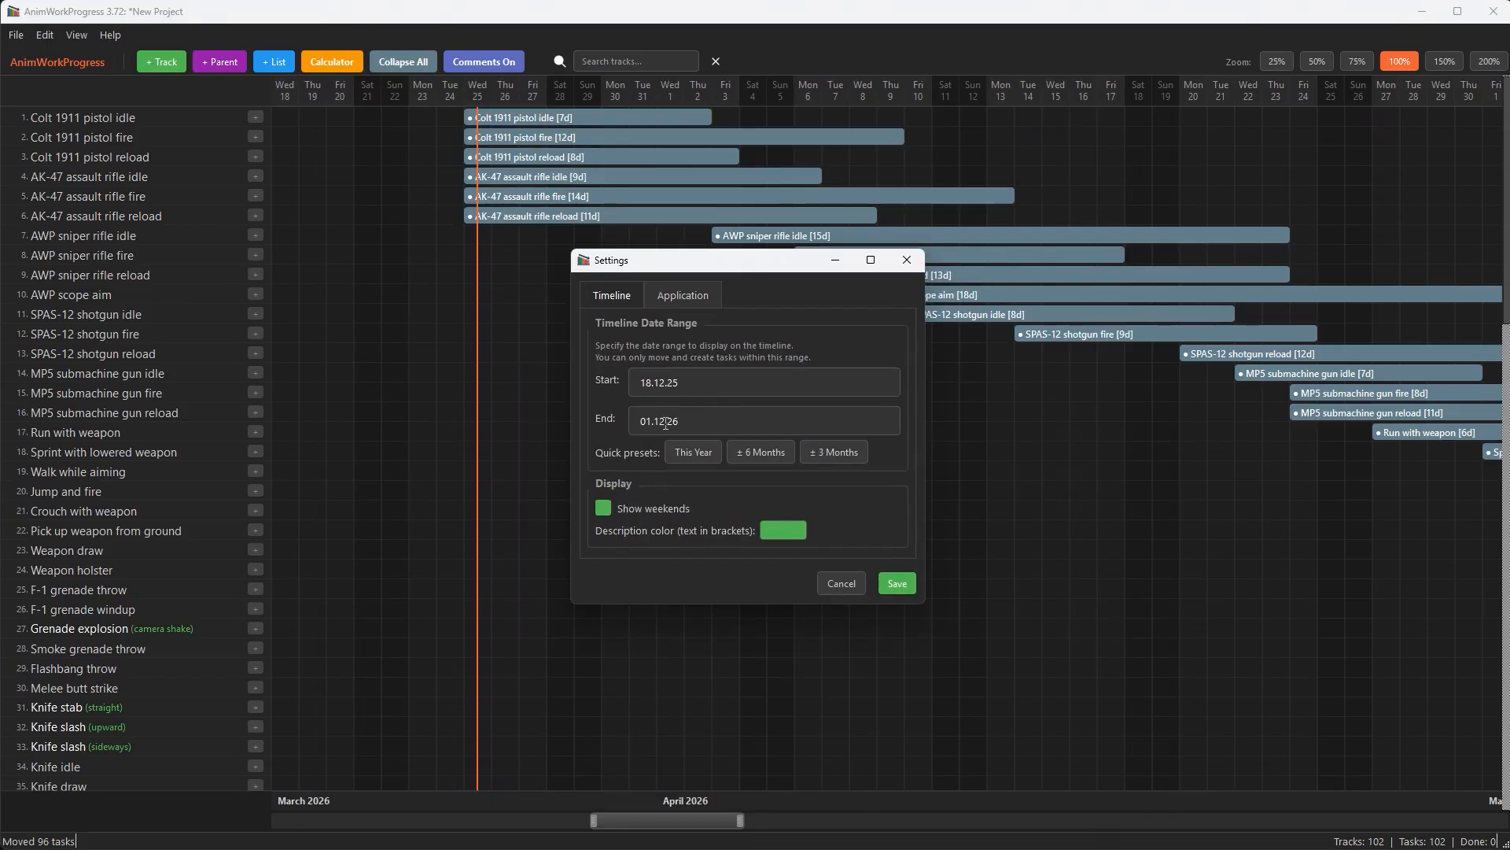
pyautogui.click(722, 423)
pyautogui.click(880, 583)
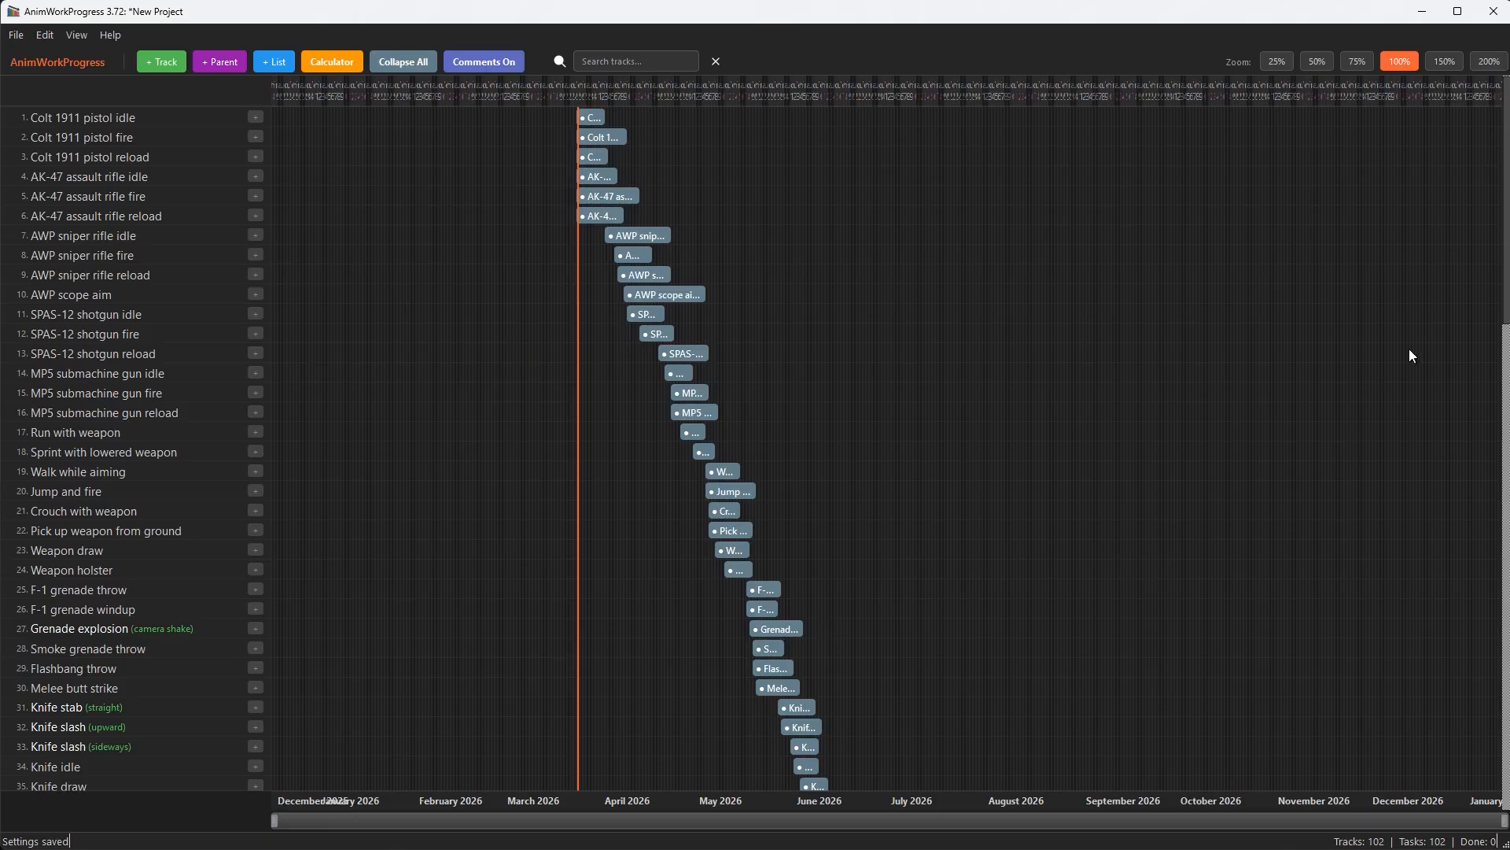
pyautogui.moveTo(1500, 311); pyautogui.dragTo(1446, 787)
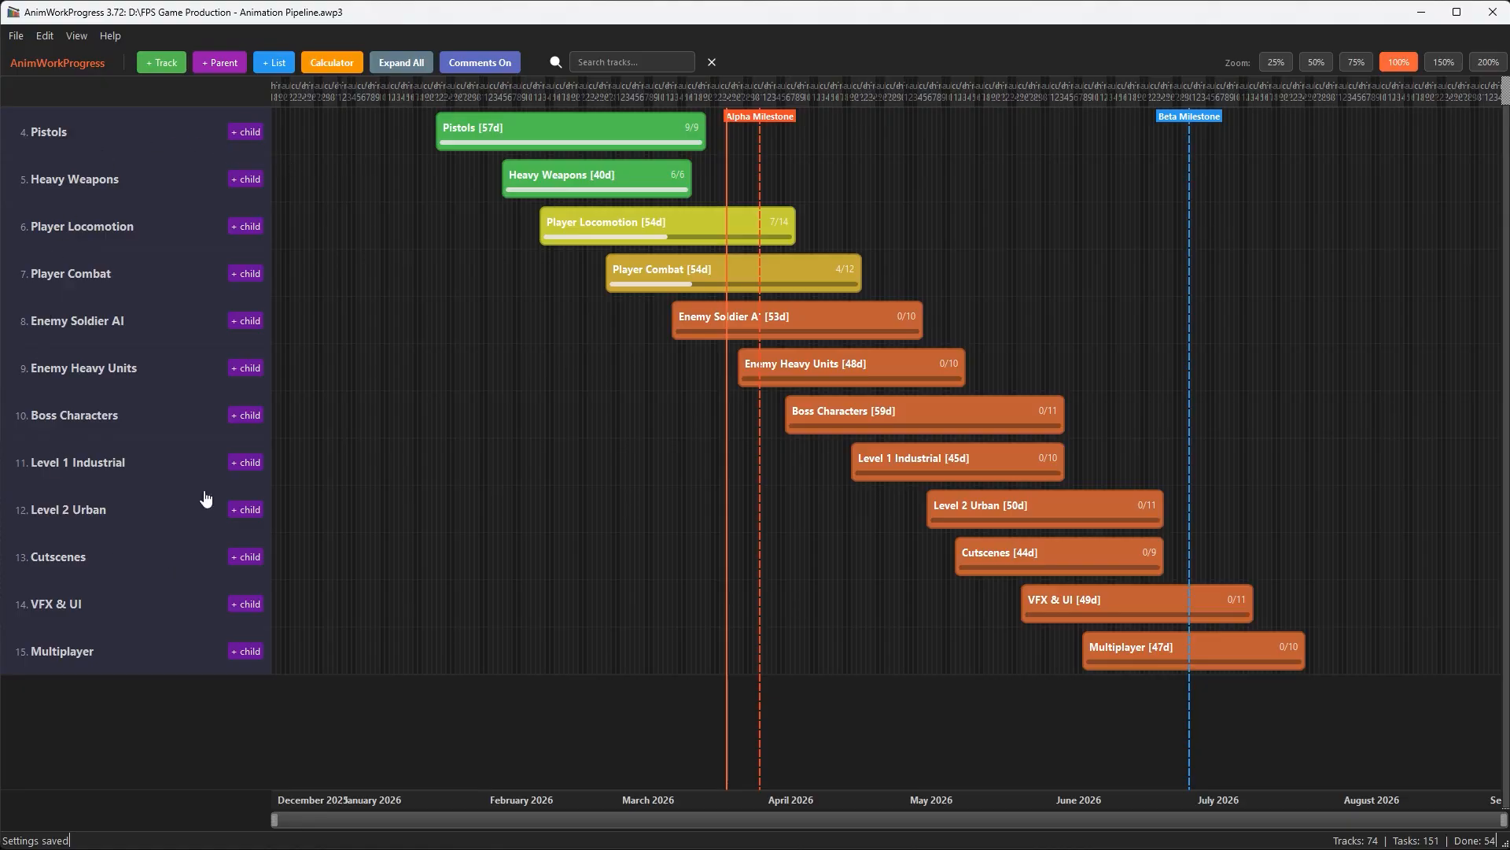
# Step: Expand the Pistols group and lengthen its M1911 Animations task to 13 days, starting one day earlier
pyautogui.click(138, 138)
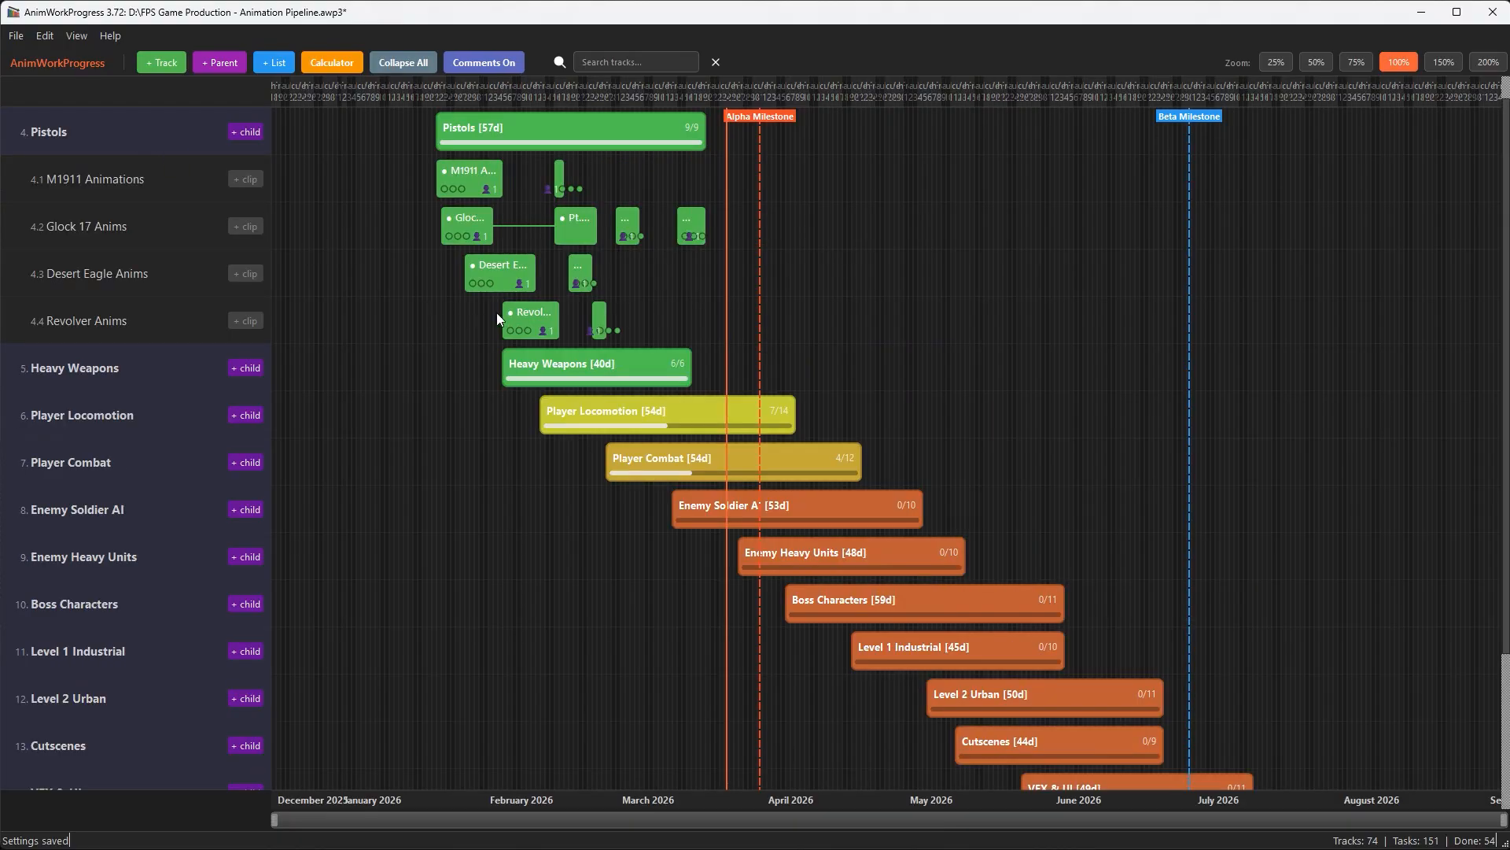
pyautogui.scroll(5, 508, 317)
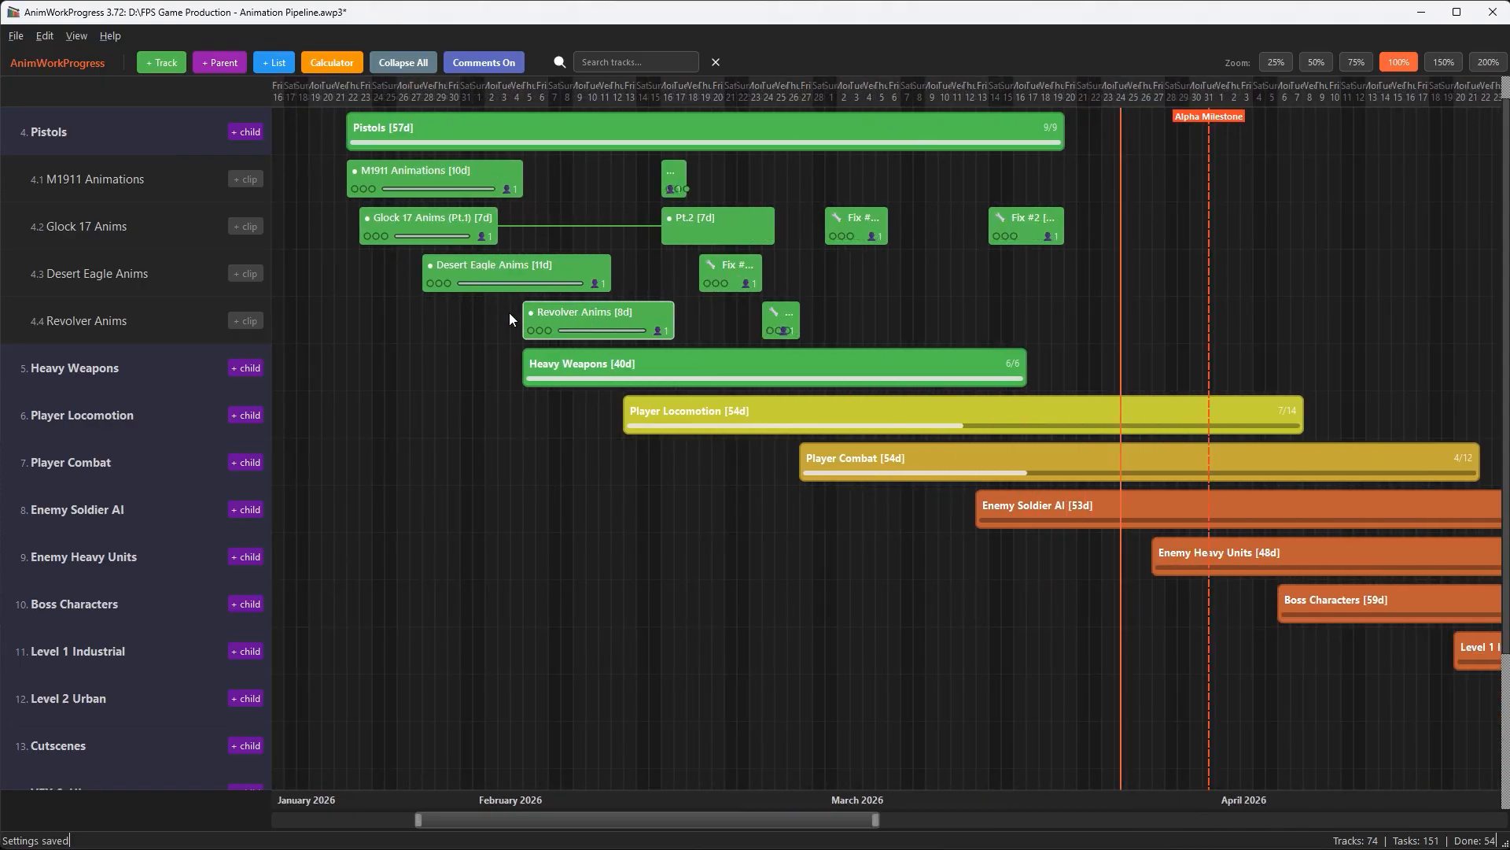
pyautogui.scroll(1, 510, 313)
pyautogui.moveTo(630, 313); pyautogui.dragTo(944, 314)
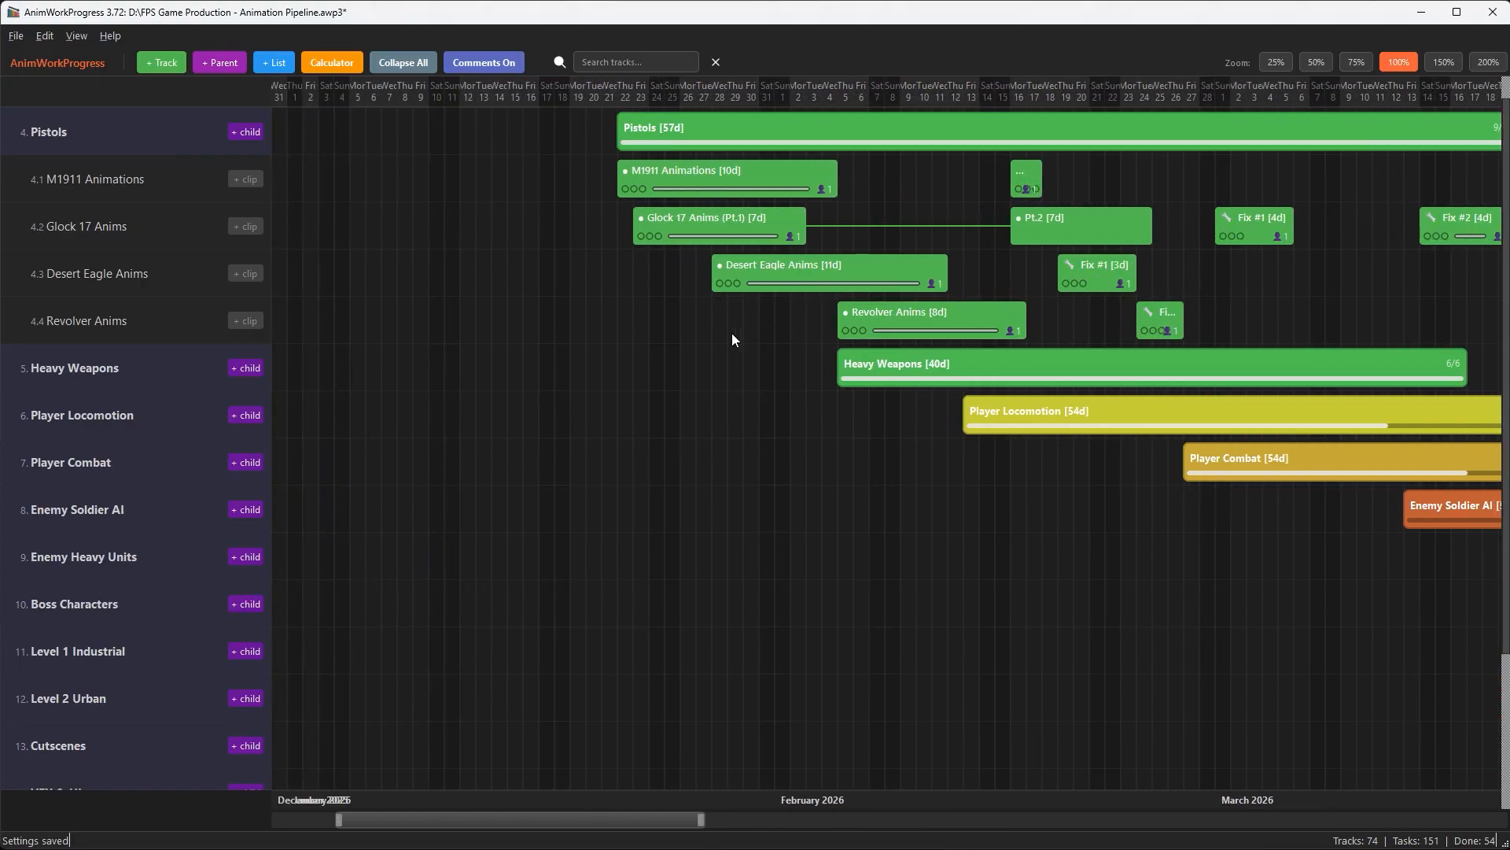
pyautogui.moveTo(732, 334); pyautogui.dragTo(498, 340)
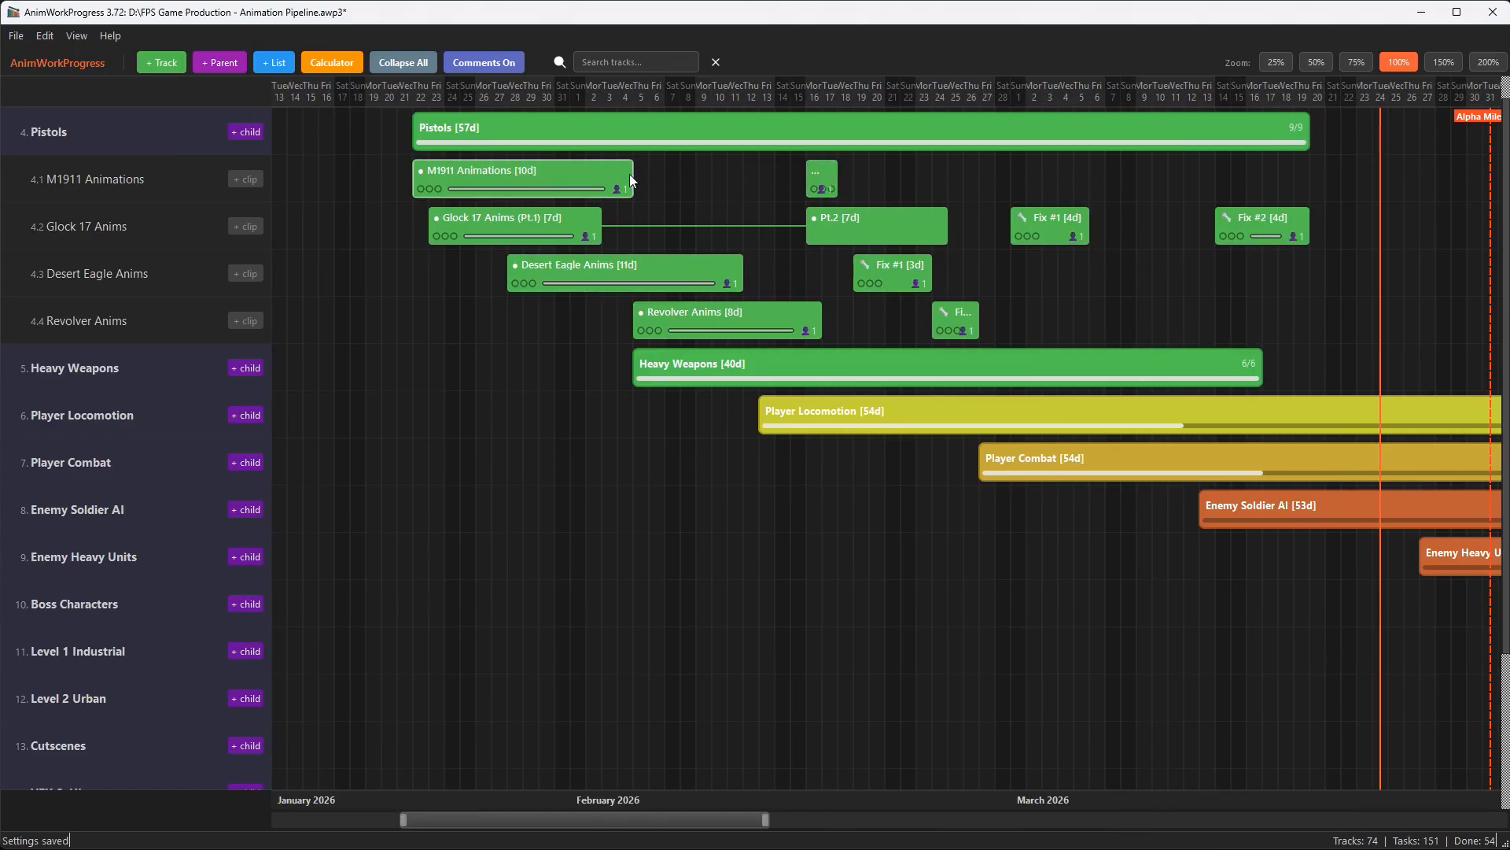
pyautogui.moveTo(634, 173); pyautogui.dragTo(680, 178)
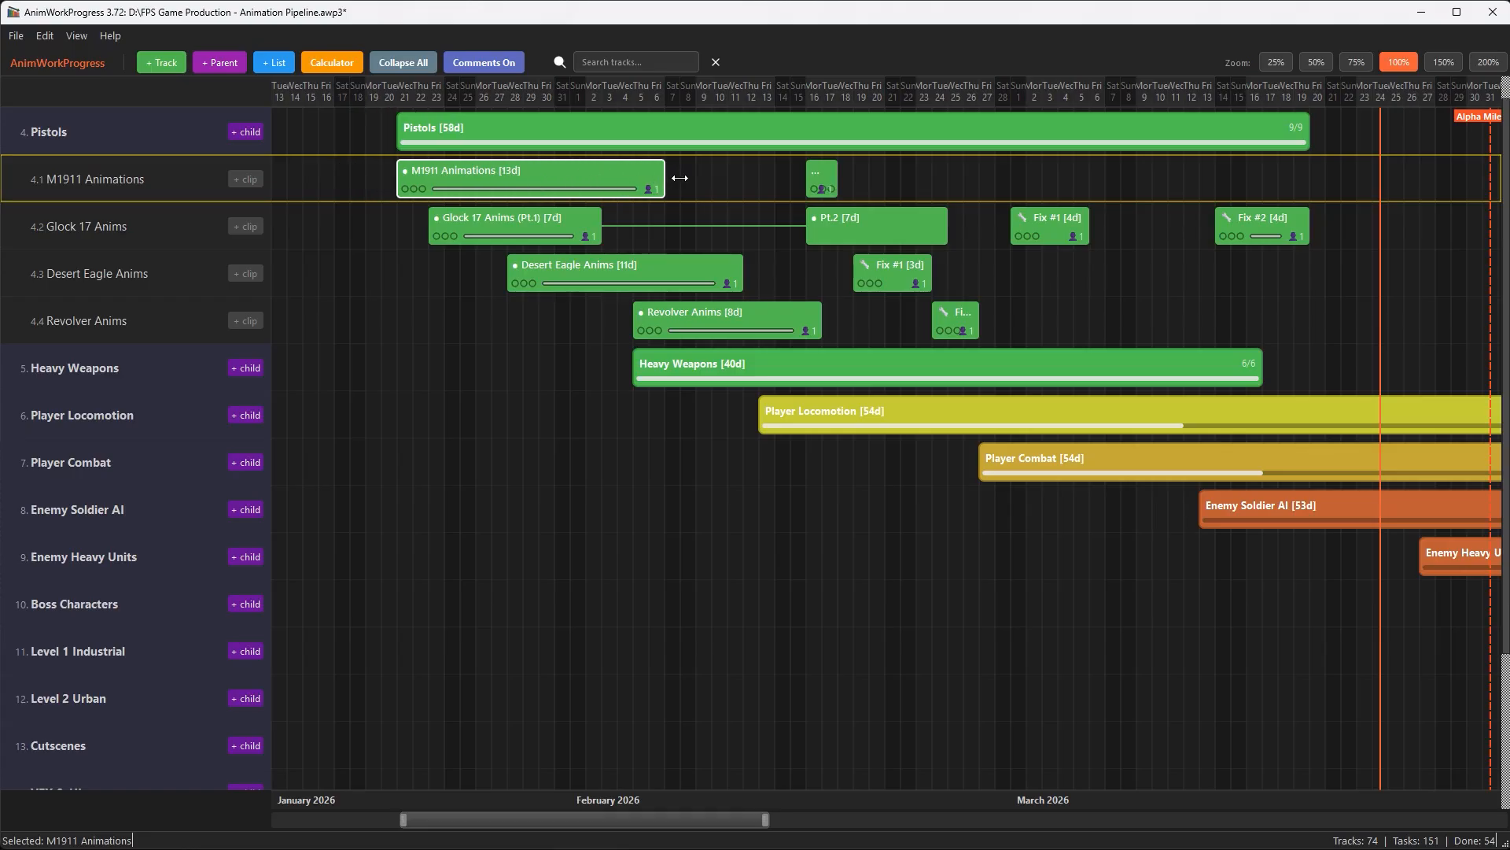
# Step: Expand the Enemy Soldier AI group and inspect the details of the Fix #1 bugfix on the Patrol Walk Cycle track
pyautogui.scroll(-5, 740, 214)
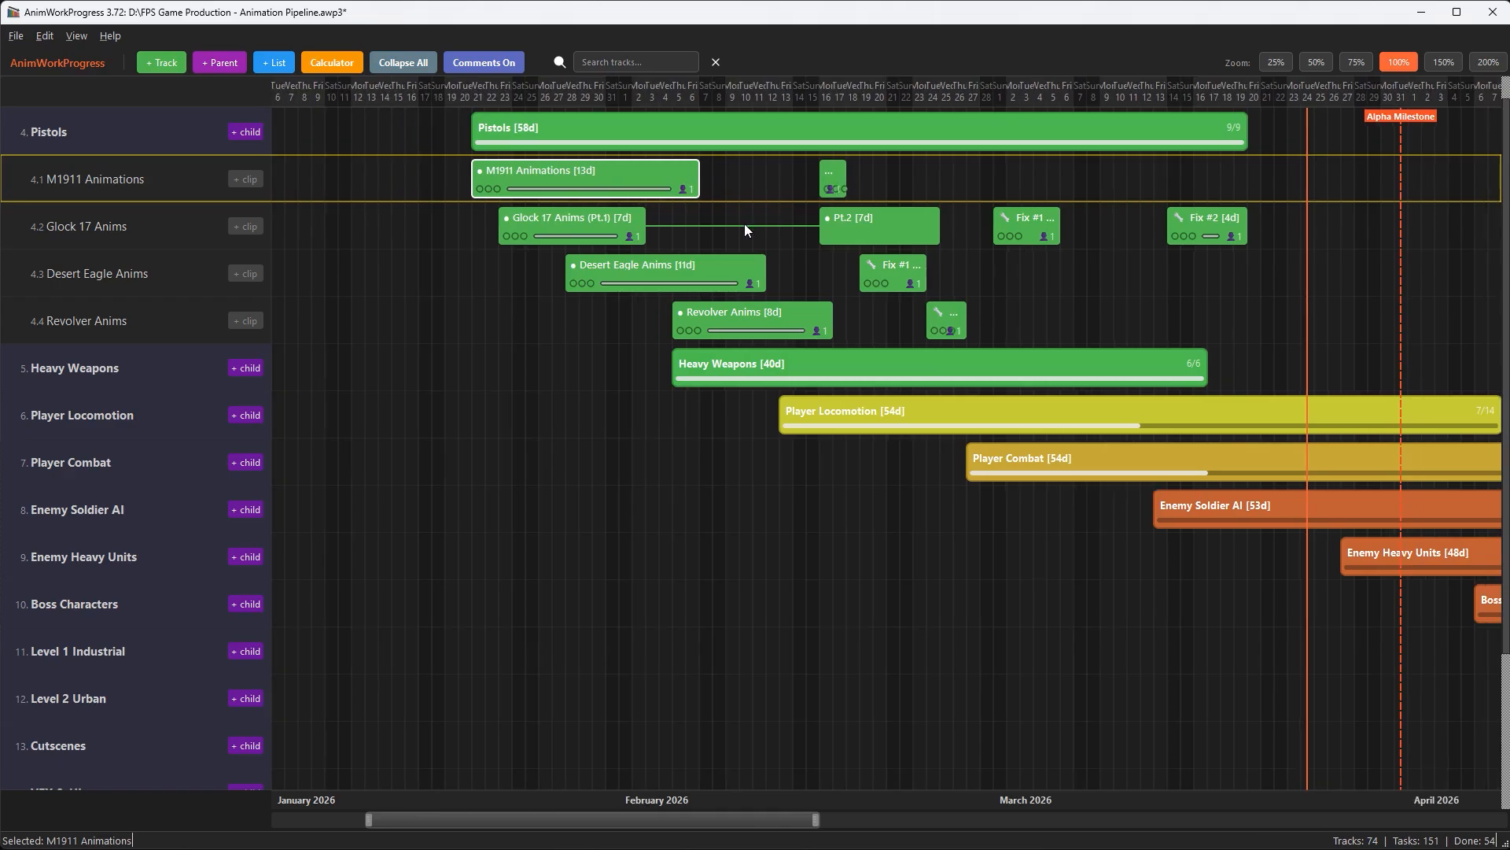
pyautogui.hscroll(5, 814, 301)
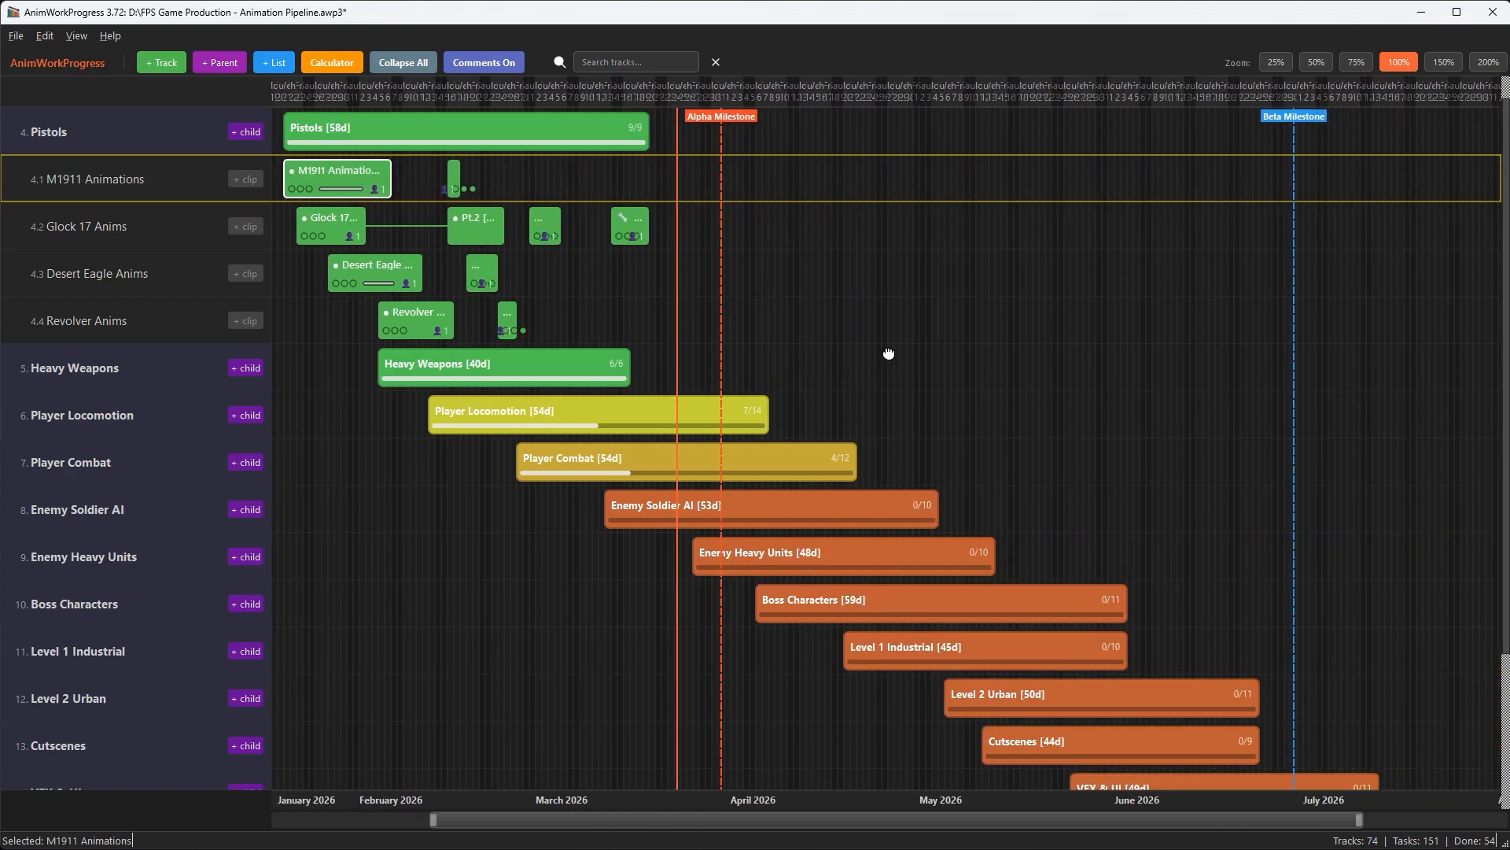
pyautogui.hscroll(-2, 887, 351)
pyautogui.click(184, 510)
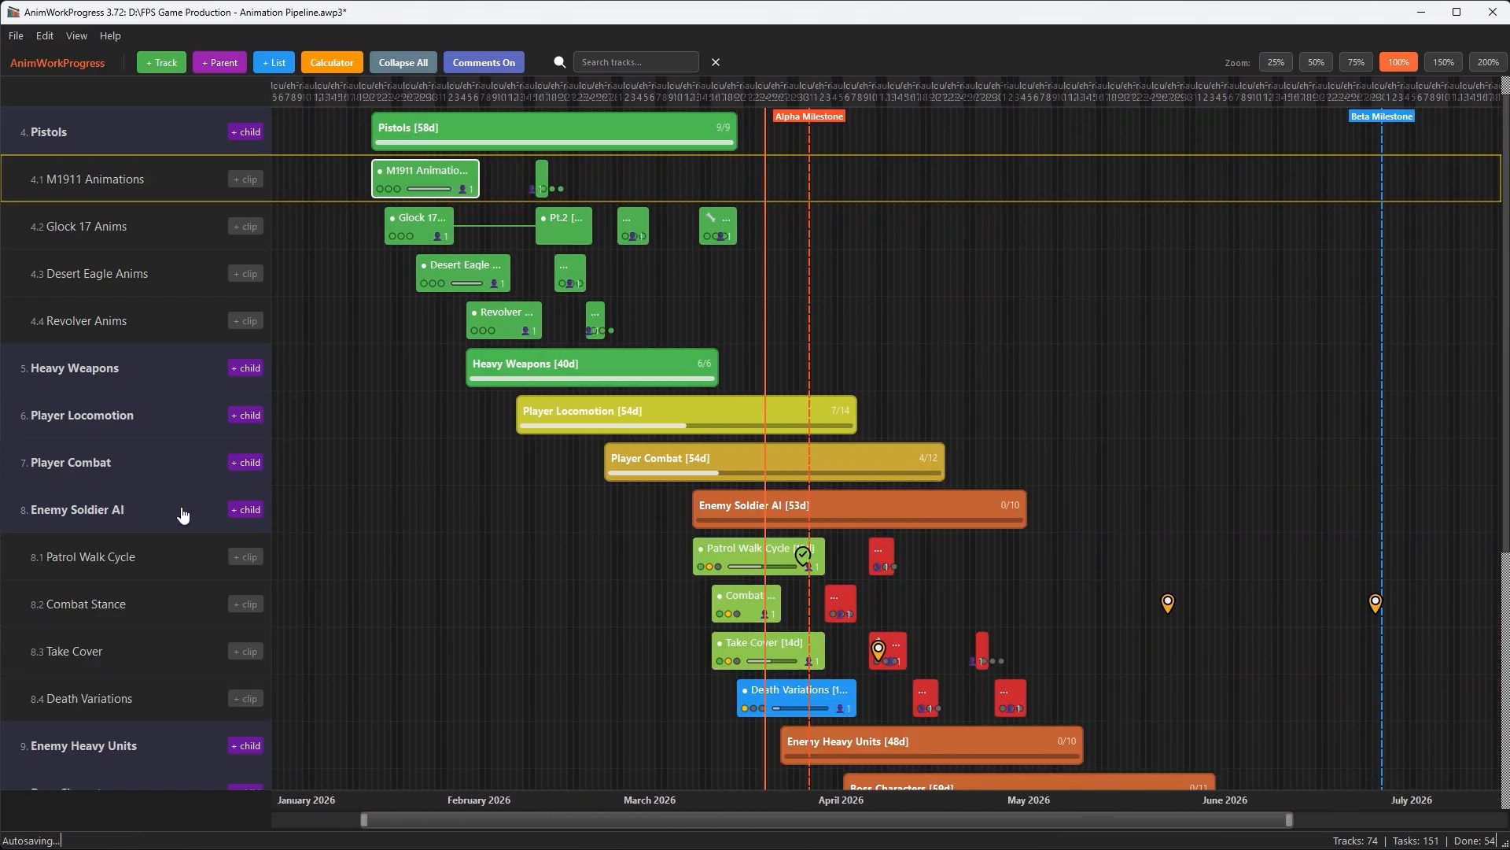
pyautogui.doubleClick(882, 550)
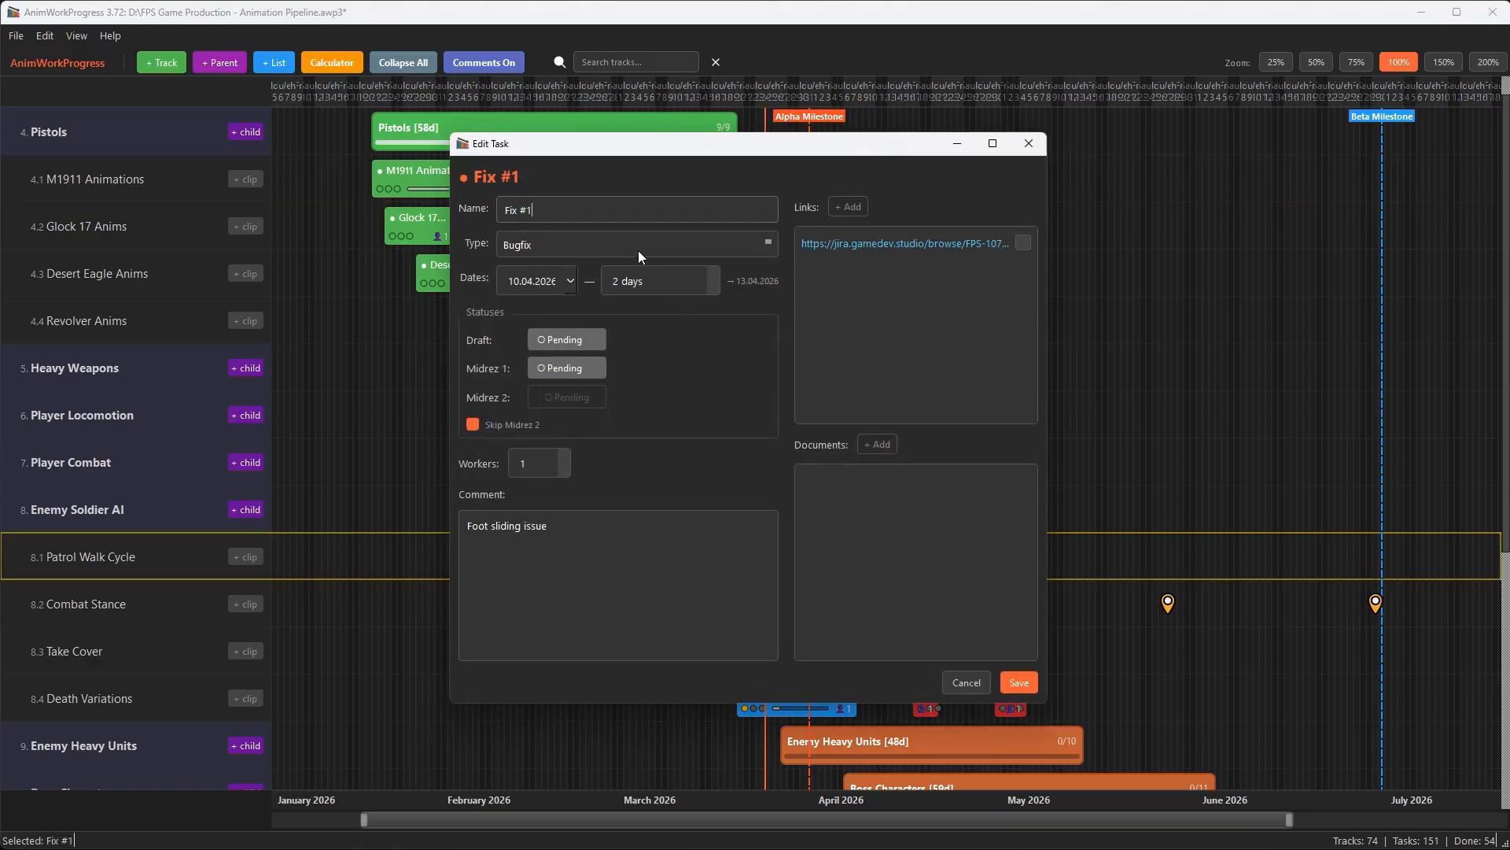
pyautogui.click(1028, 144)
# Step: Move the Patrol Walk Cycle task about two days earlier and select the Fix #1 bugfix on its track
pyautogui.moveTo(903, 386); pyautogui.dragTo(1016, 381)
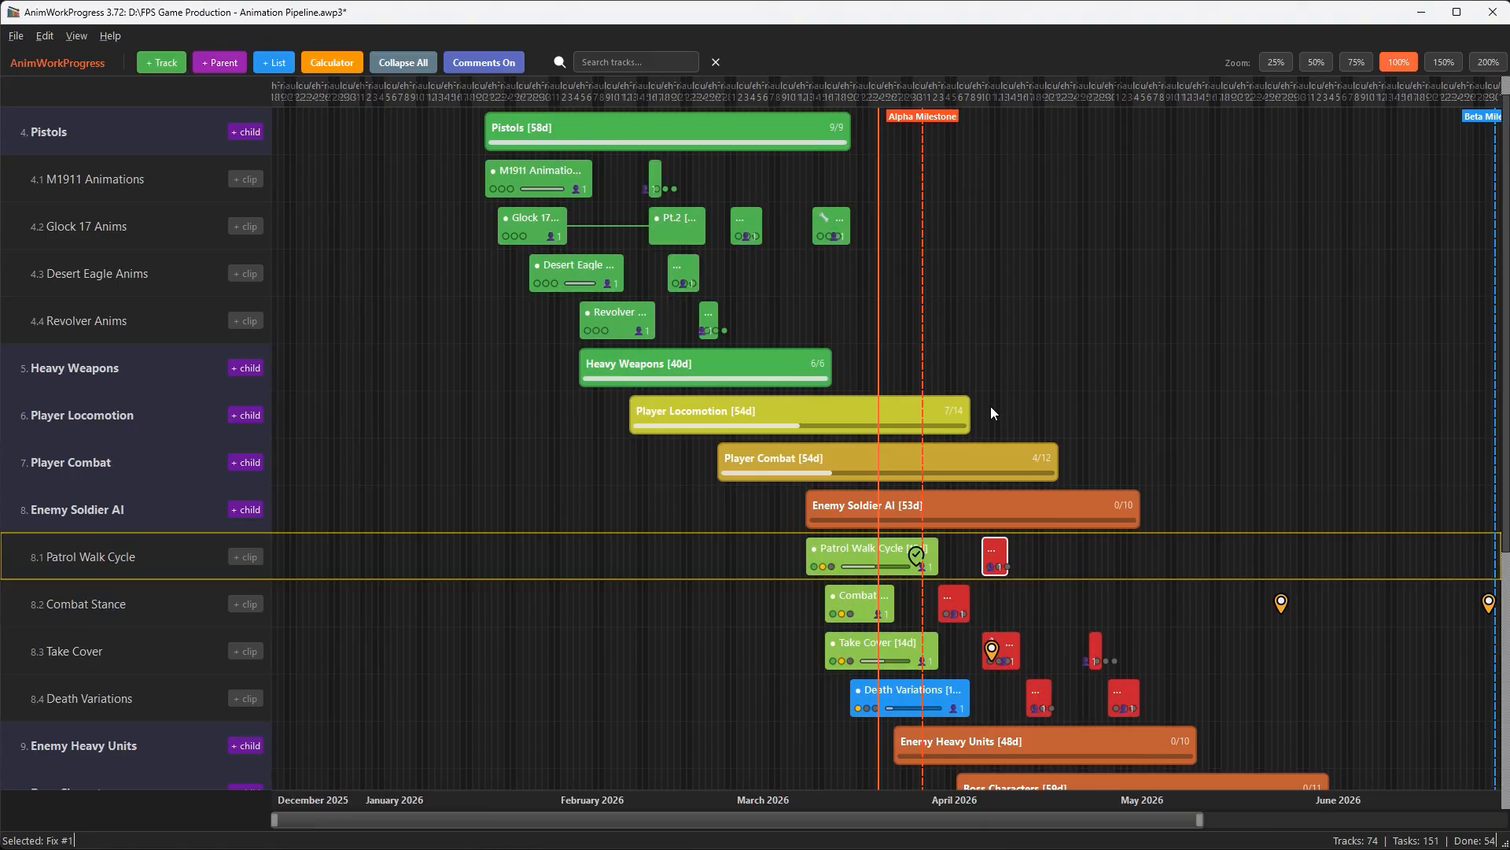
pyautogui.scroll(3, 990, 406)
pyautogui.click(758, 555)
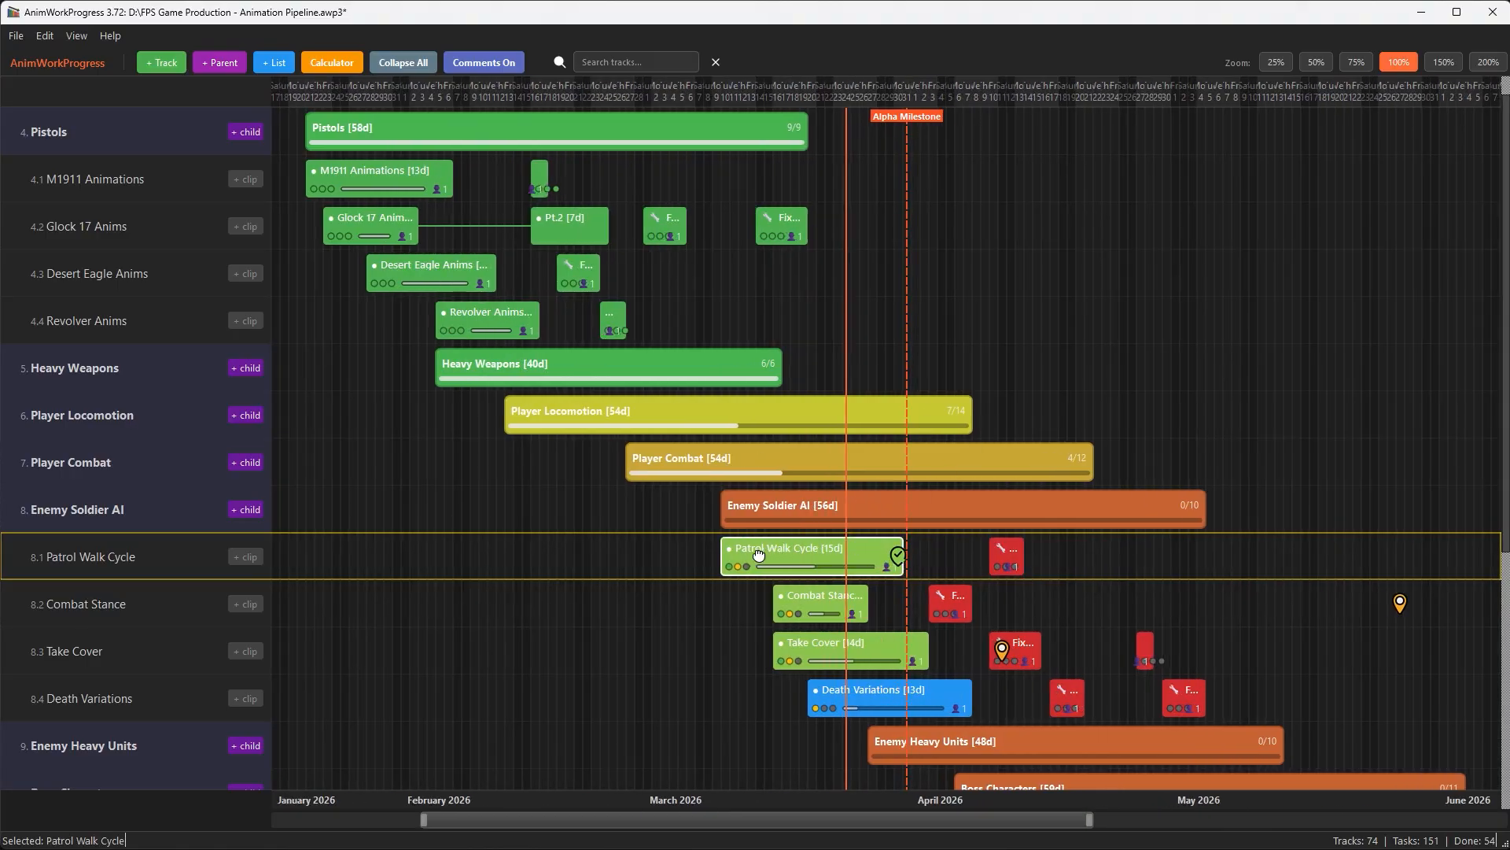
pyautogui.moveTo(758, 556)
pyautogui.mouseDown()
pyautogui.moveTo(618, 555)
pyautogui.moveTo(767, 555)
pyautogui.mouseUp()
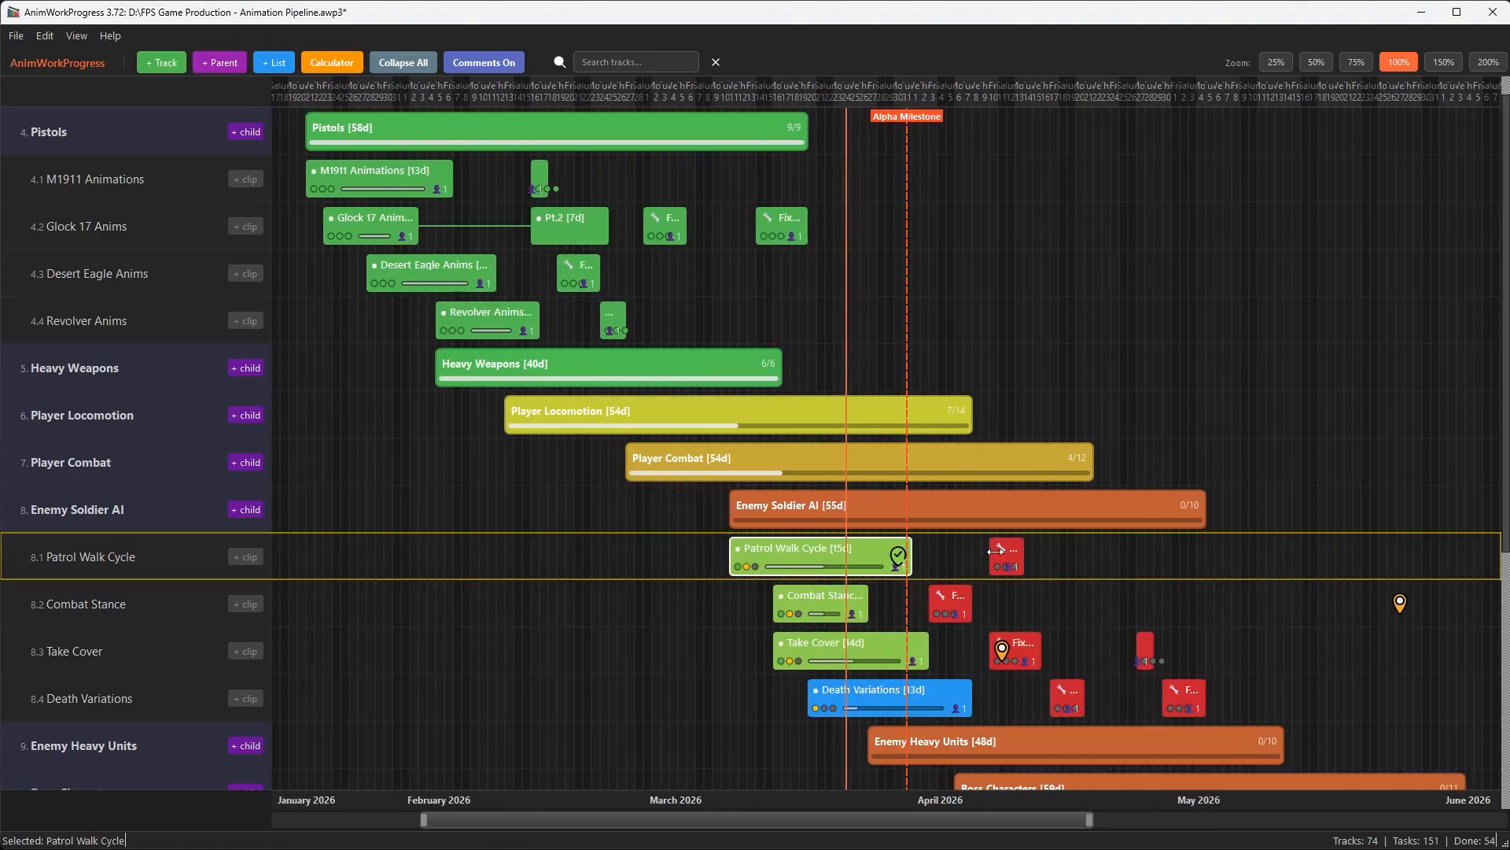
pyautogui.moveTo(996, 551)
pyautogui.mouseDown()
pyautogui.moveTo(1081, 551)
pyautogui.moveTo(996, 551)
pyautogui.mouseUp()
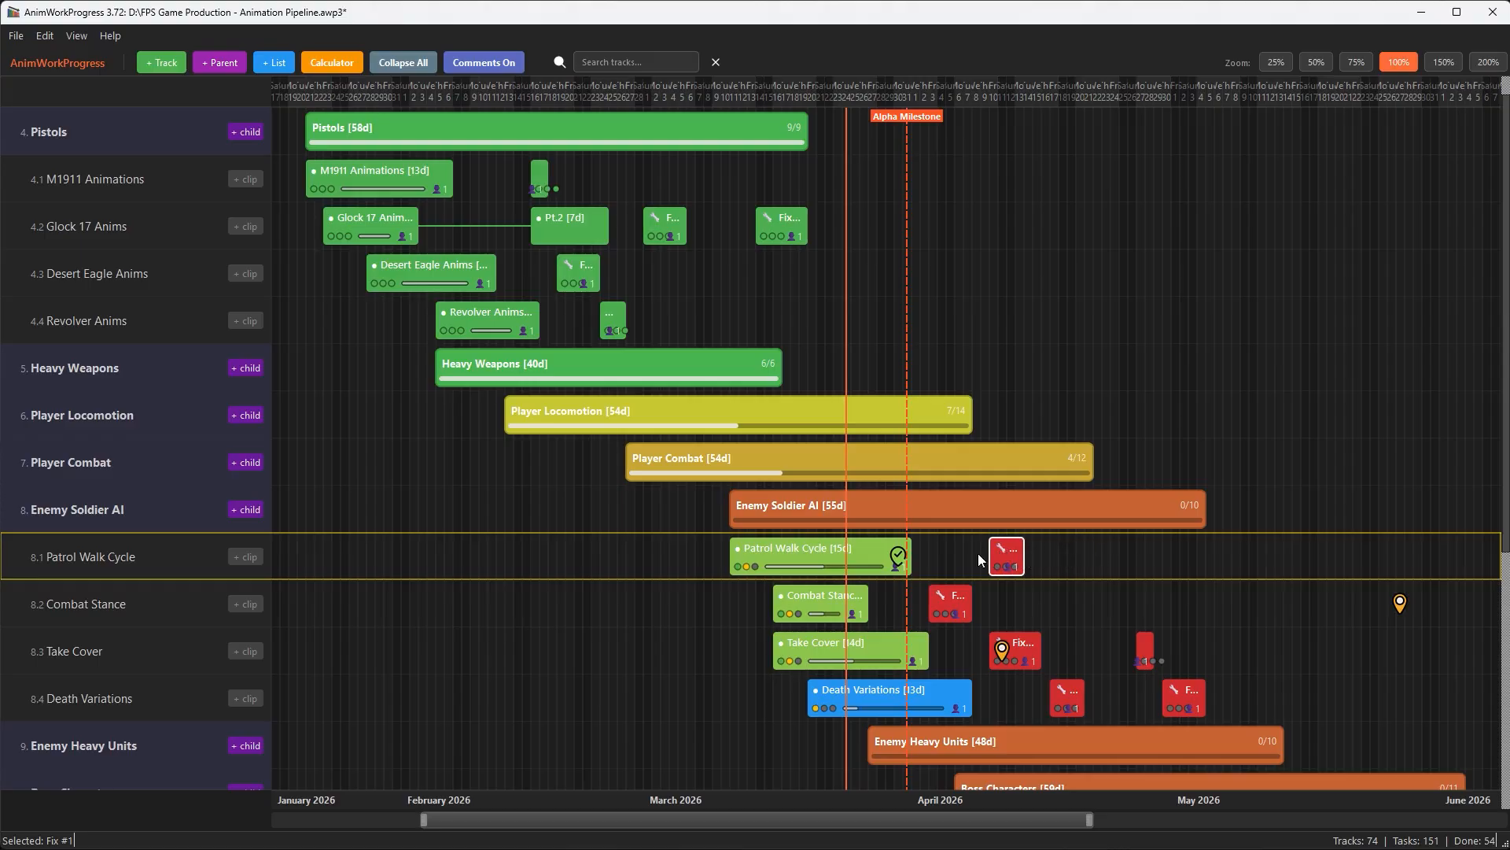
# Step: Collapse the Enemy Soldier AI and Pistols groups, checking the Enemy Soldier AI child tracks once more
pyautogui.click(107, 519)
pyautogui.click(72, 138)
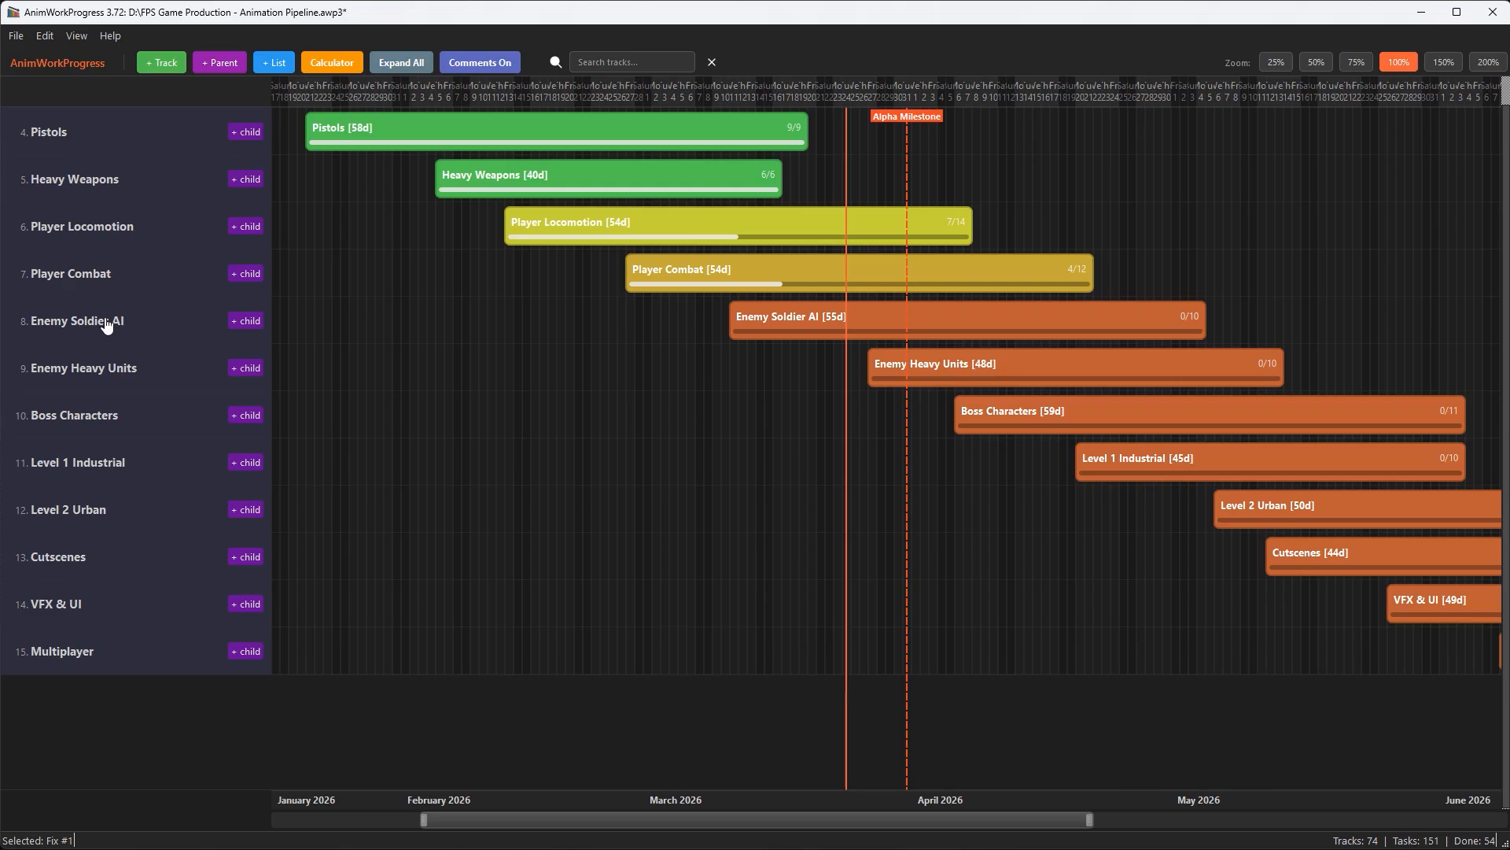
pyautogui.click(79, 322)
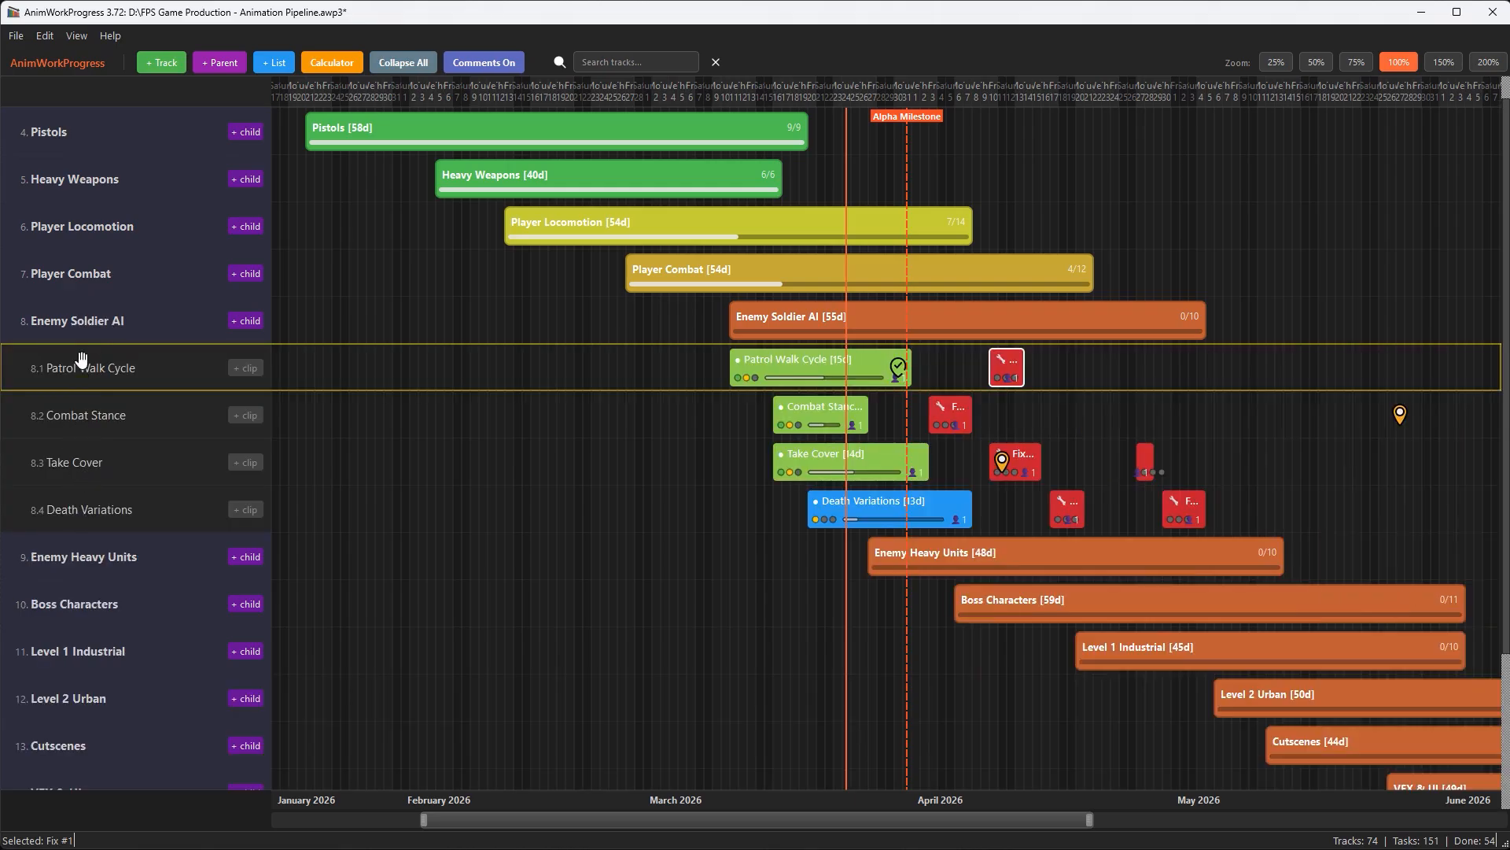
pyautogui.click(89, 324)
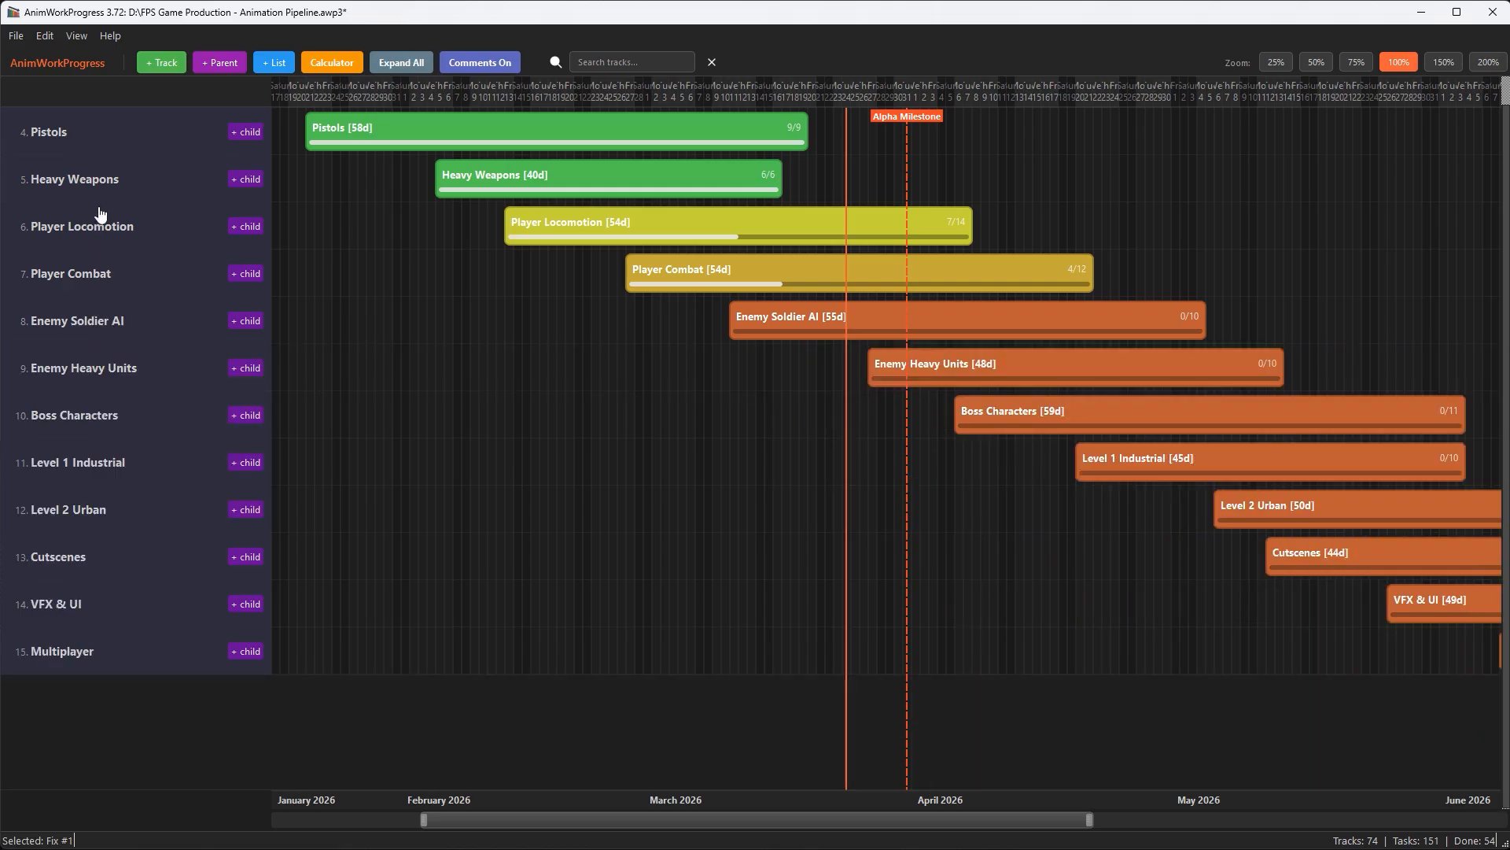
# Step: Review the child tracks of the Heavy Weapons group, collapse it, and expand the Pistols group
pyautogui.click(105, 175)
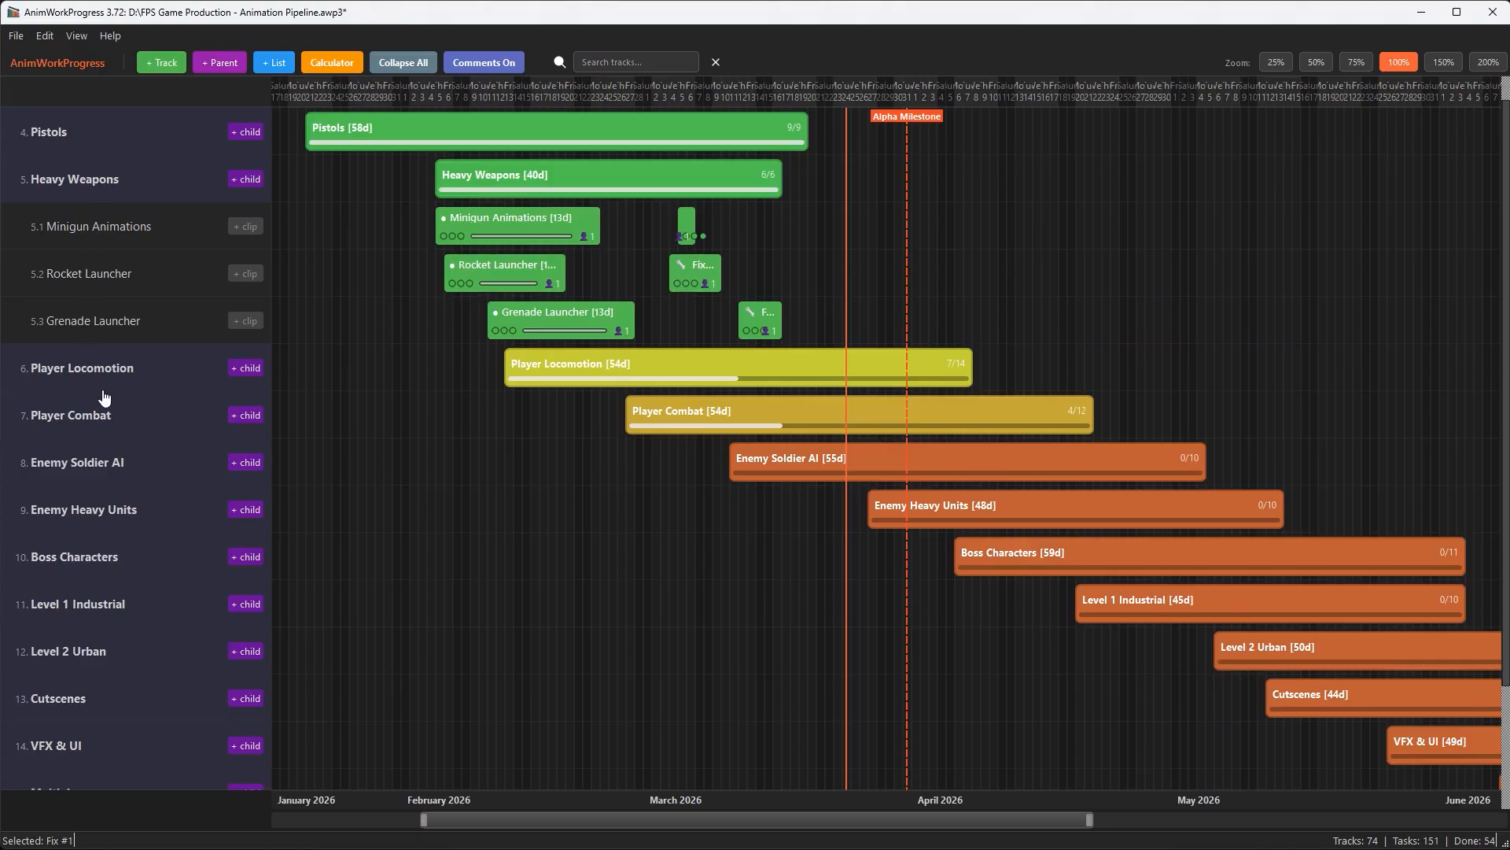
pyautogui.scroll(-2, 105, 397)
pyautogui.scroll(2, 105, 397)
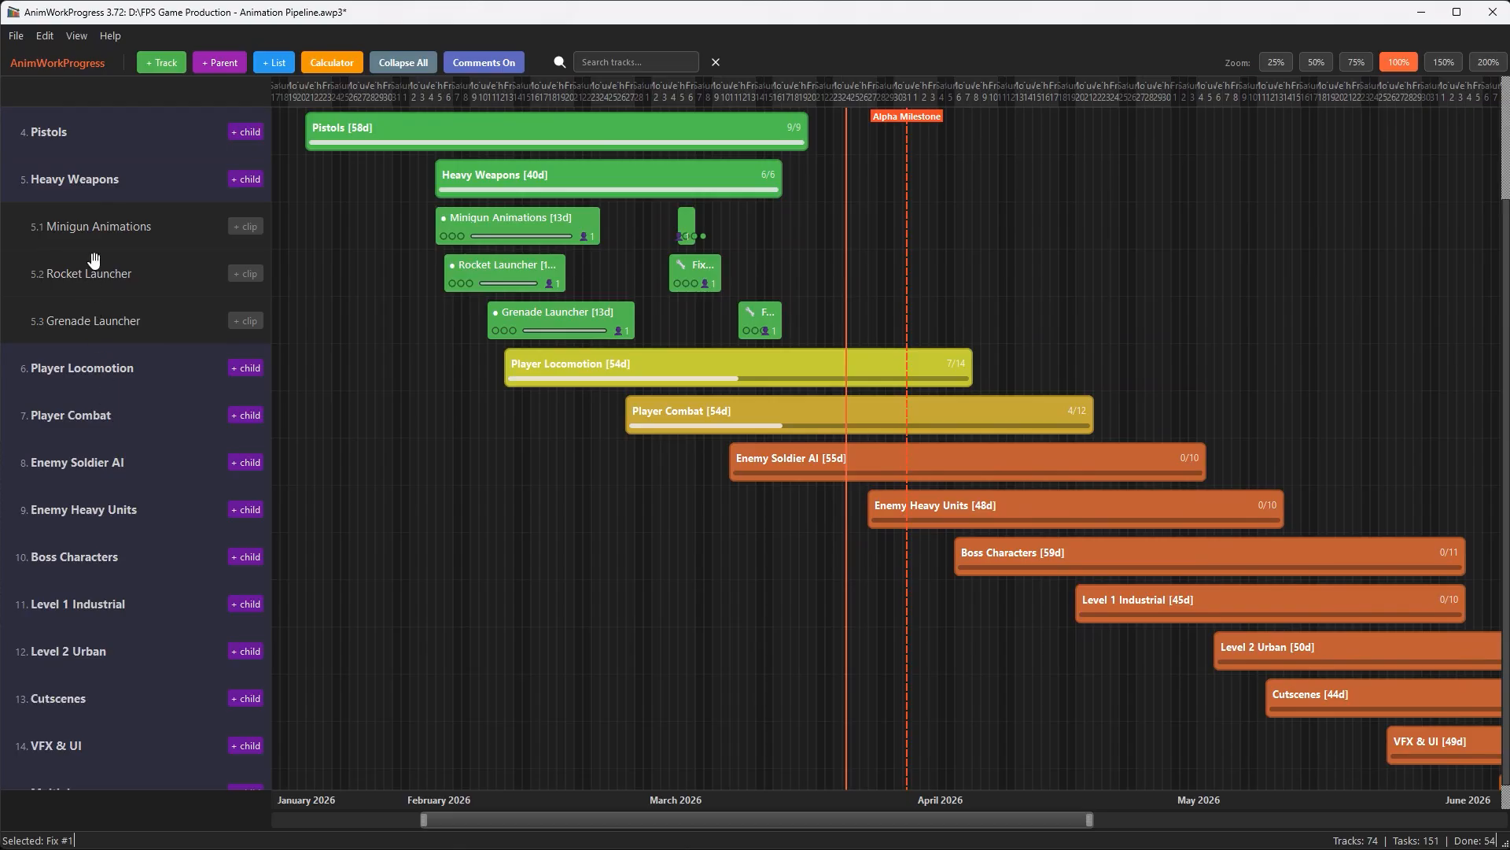
pyautogui.click(106, 181)
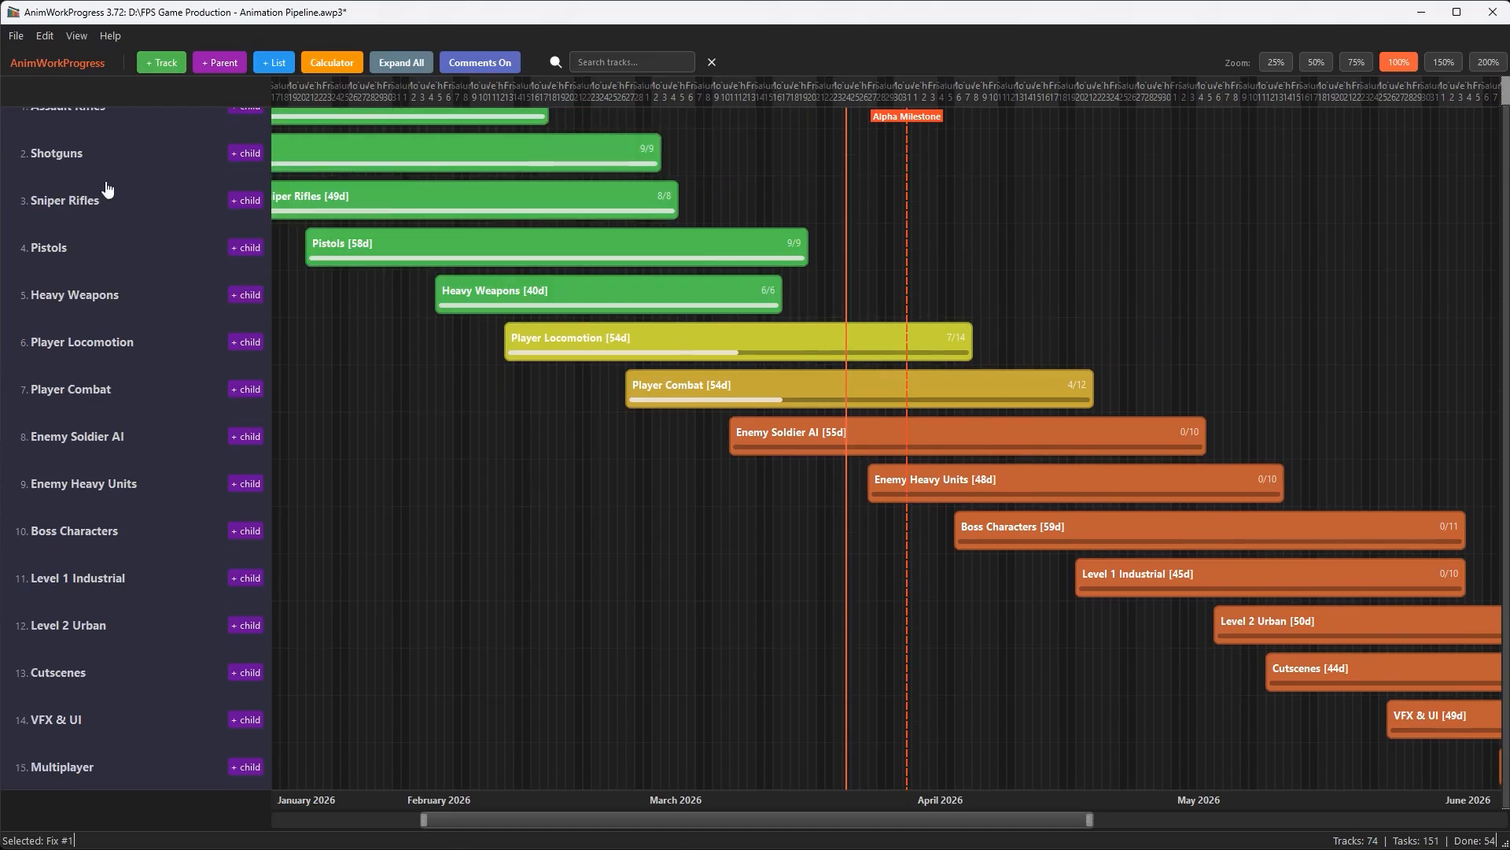
pyautogui.click(125, 263)
pyautogui.moveTo(472, 338); pyautogui.dragTo(709, 347)
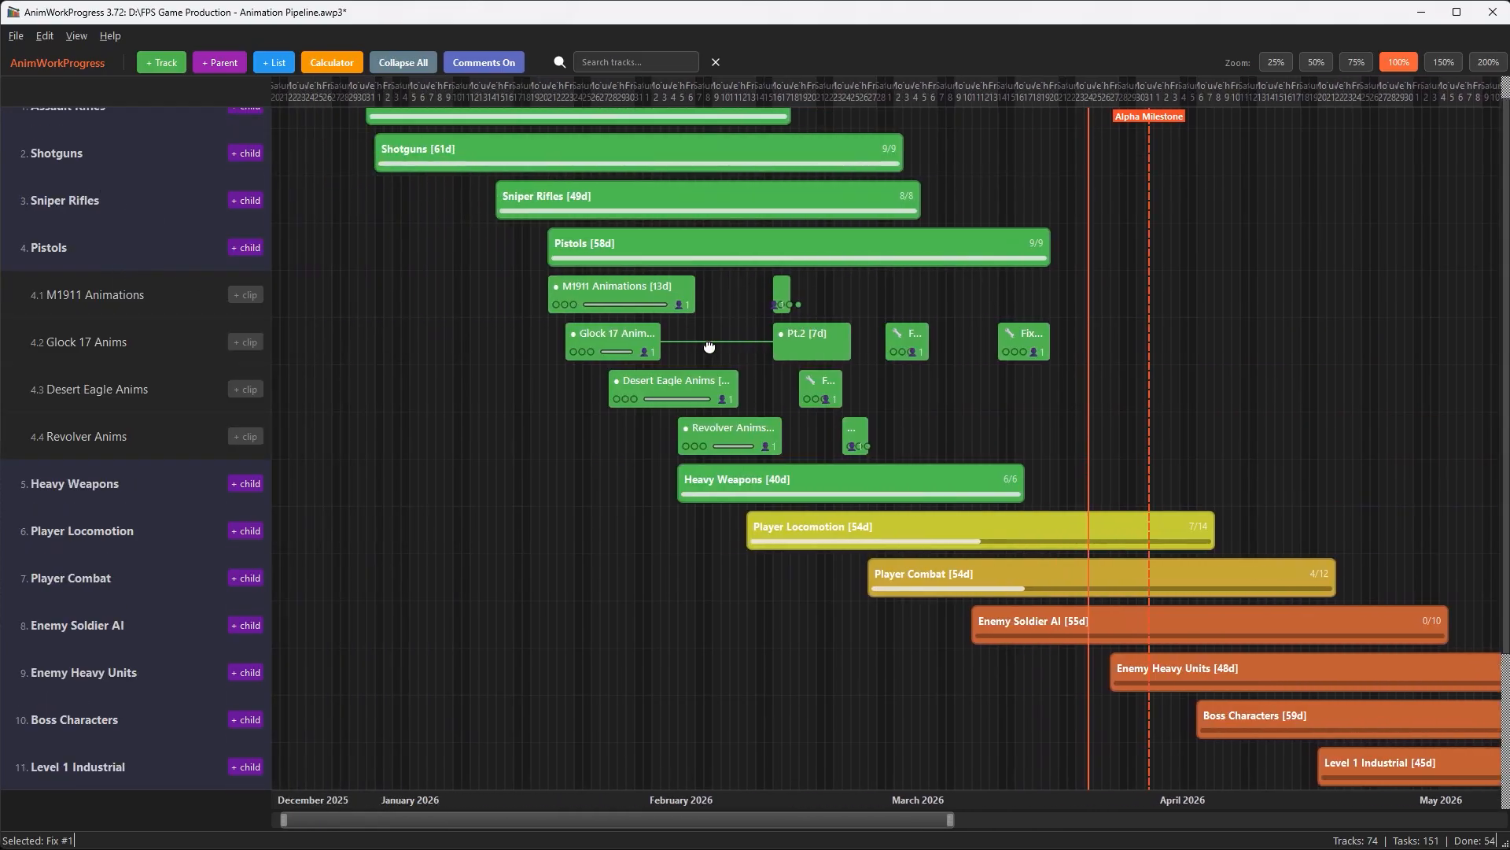
# Step: Move the whole Pistols group about one day earlier, and collapse and re-expand it
pyautogui.moveTo(727, 245)
pyautogui.mouseDown()
pyautogui.moveTo(657, 248)
pyautogui.moveTo(716, 253)
pyautogui.mouseUp()
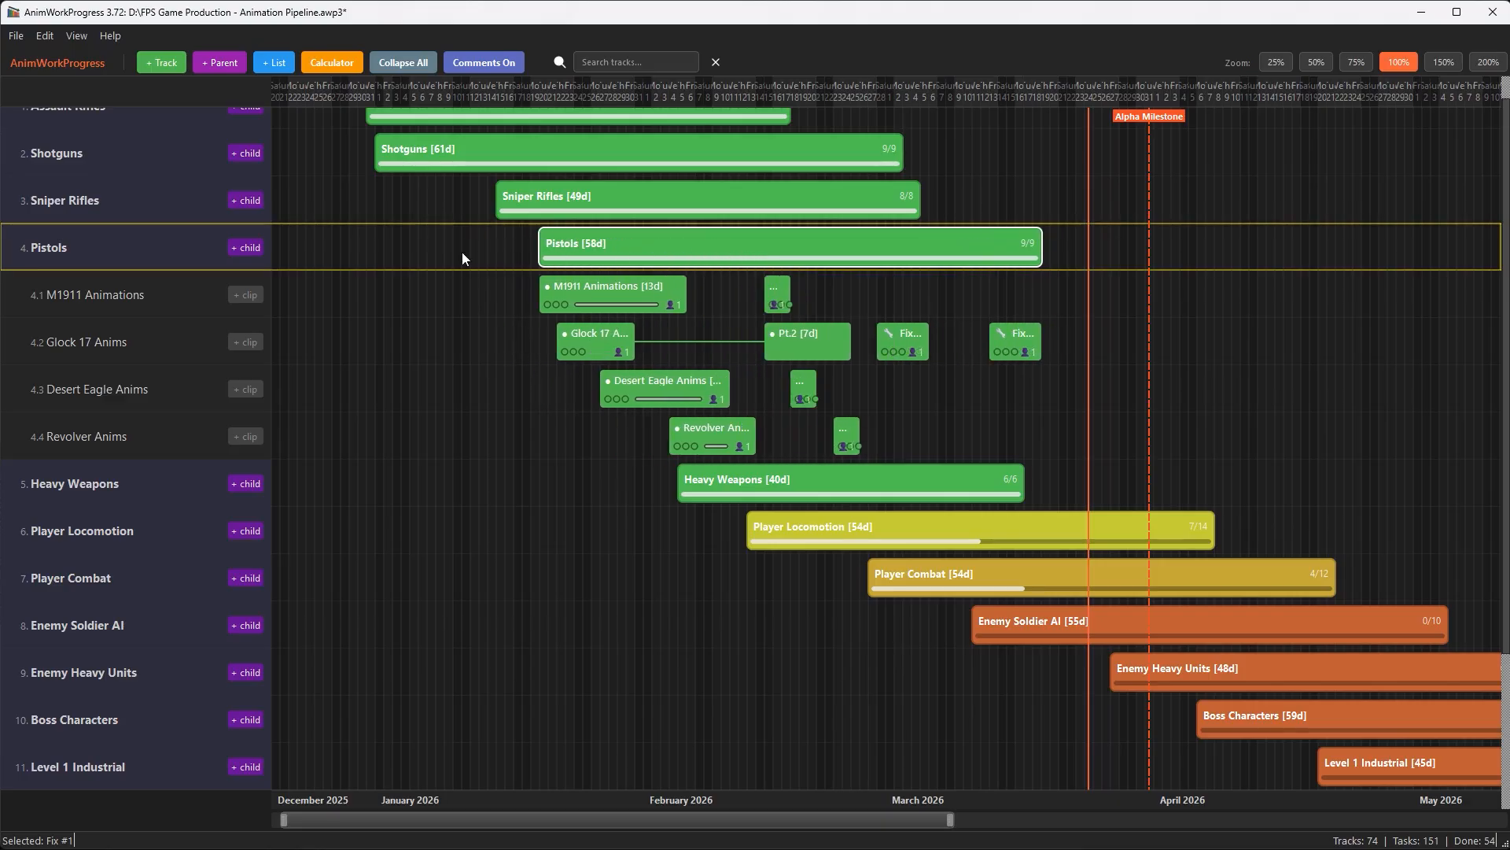
pyautogui.click(192, 250)
pyautogui.click(191, 247)
# Step: Try different Draft, Midrez 1 and Midrez 2 statuses in the details of the M1911 Animations task and discard them
pyautogui.doubleClick(607, 285)
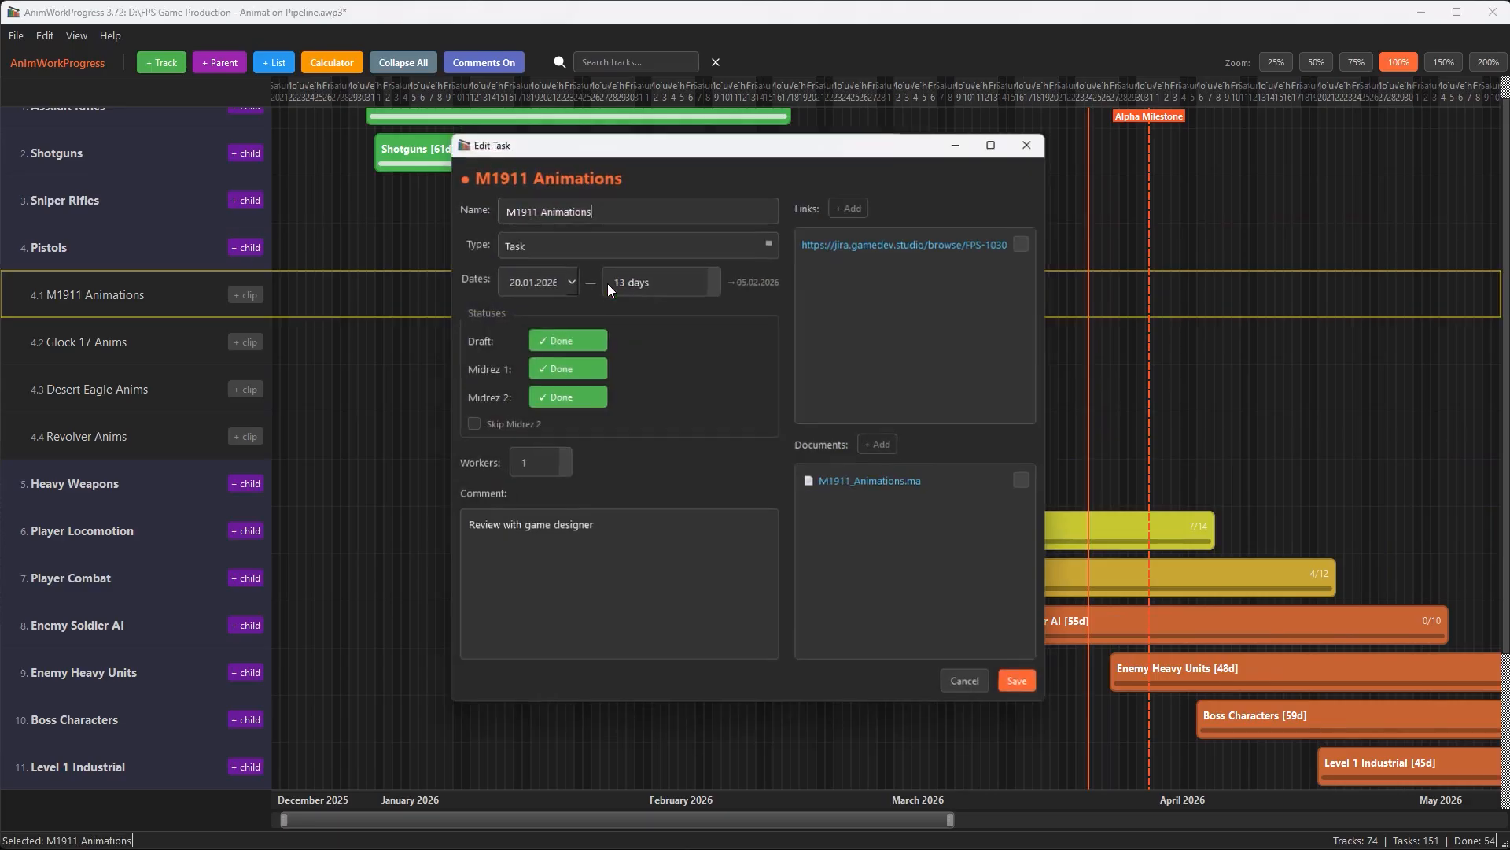
pyautogui.moveTo(692, 149); pyautogui.dragTo(1021, 200)
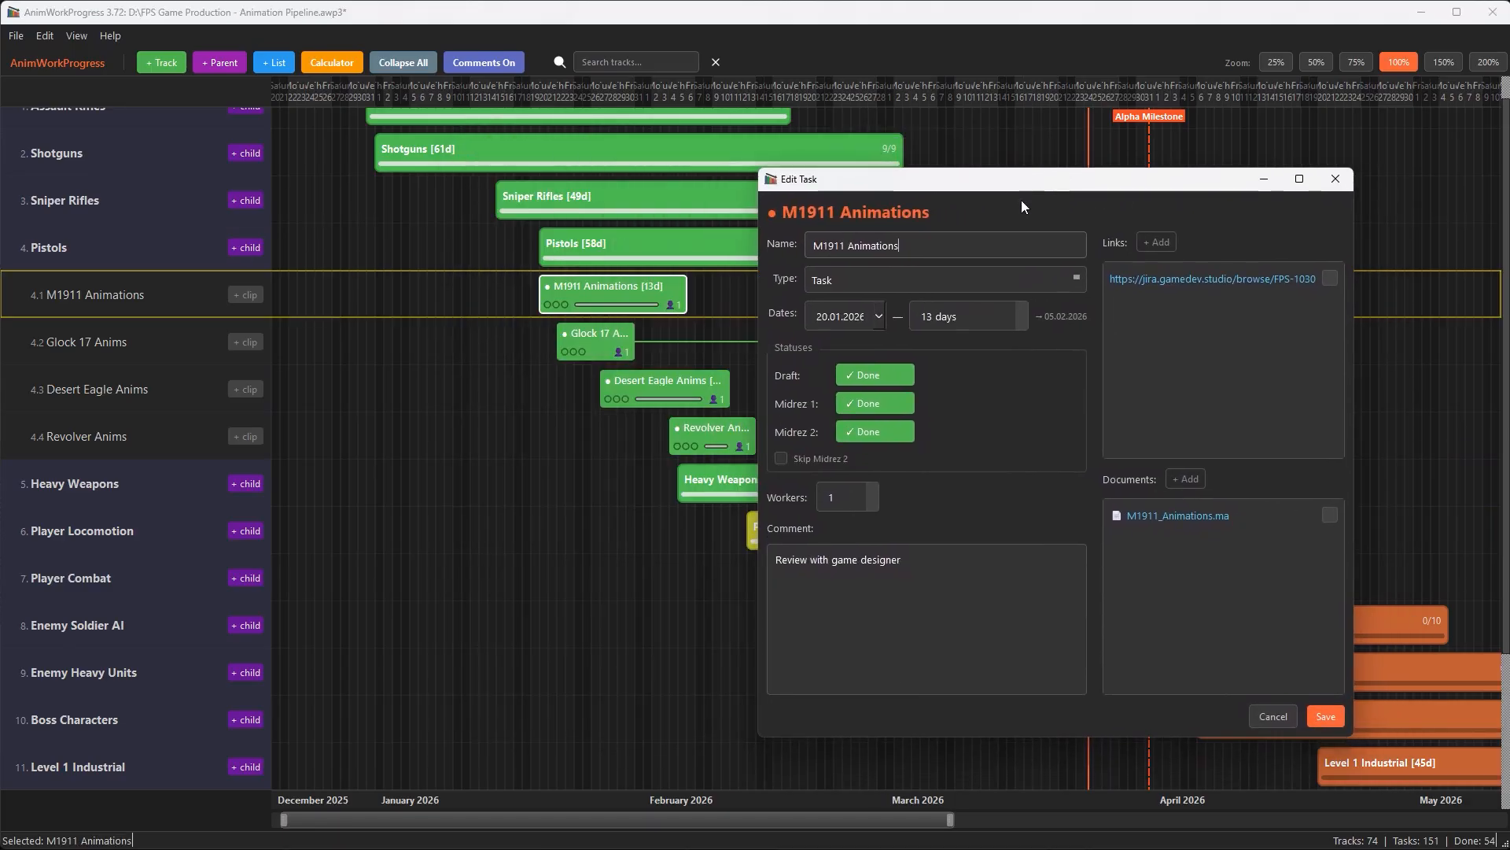
pyautogui.click(1023, 311)
pyautogui.click(865, 434)
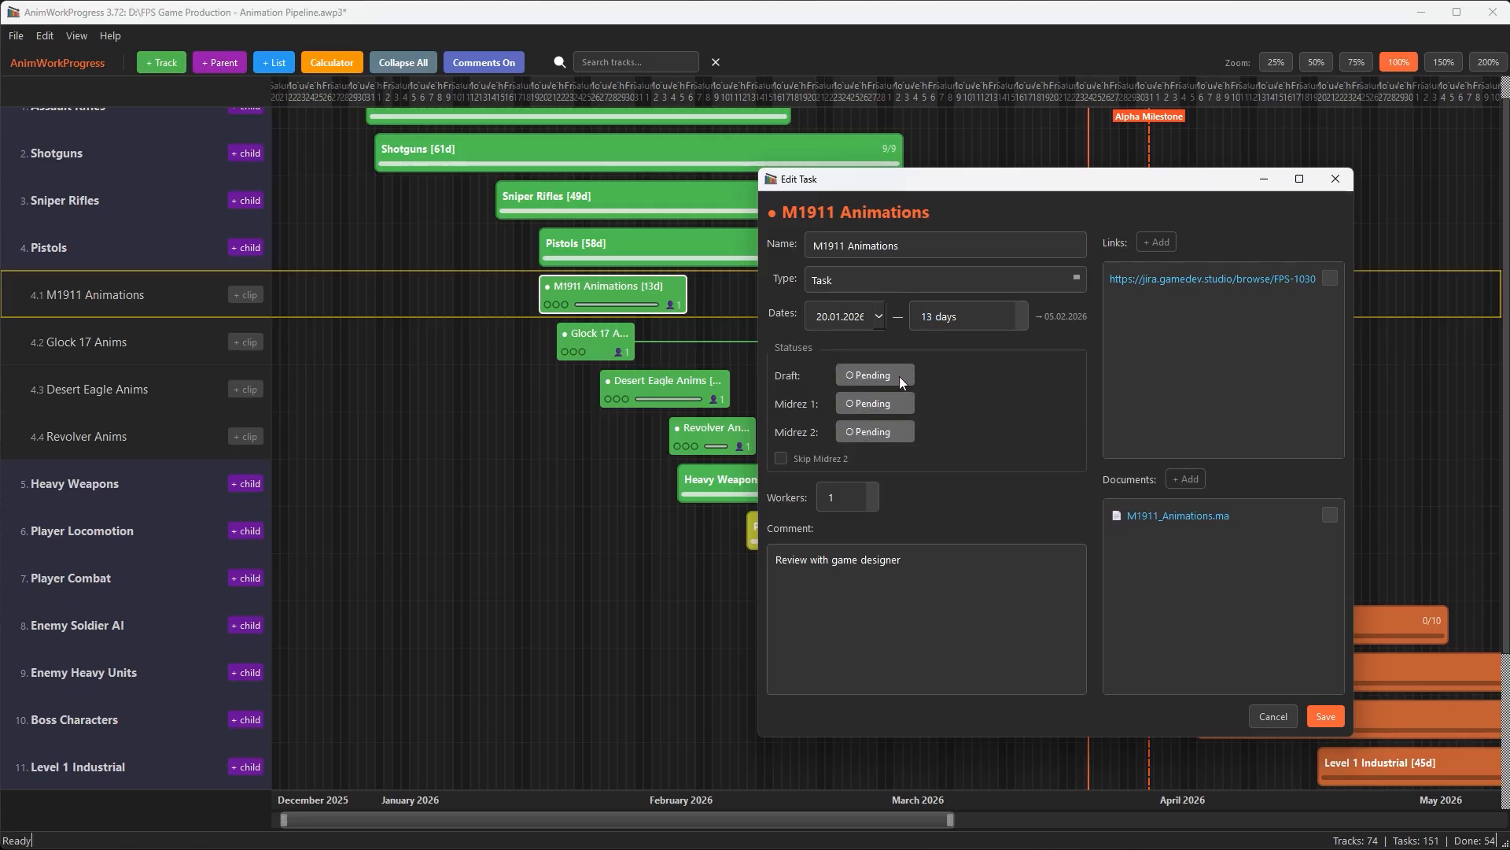
pyautogui.click(891, 403)
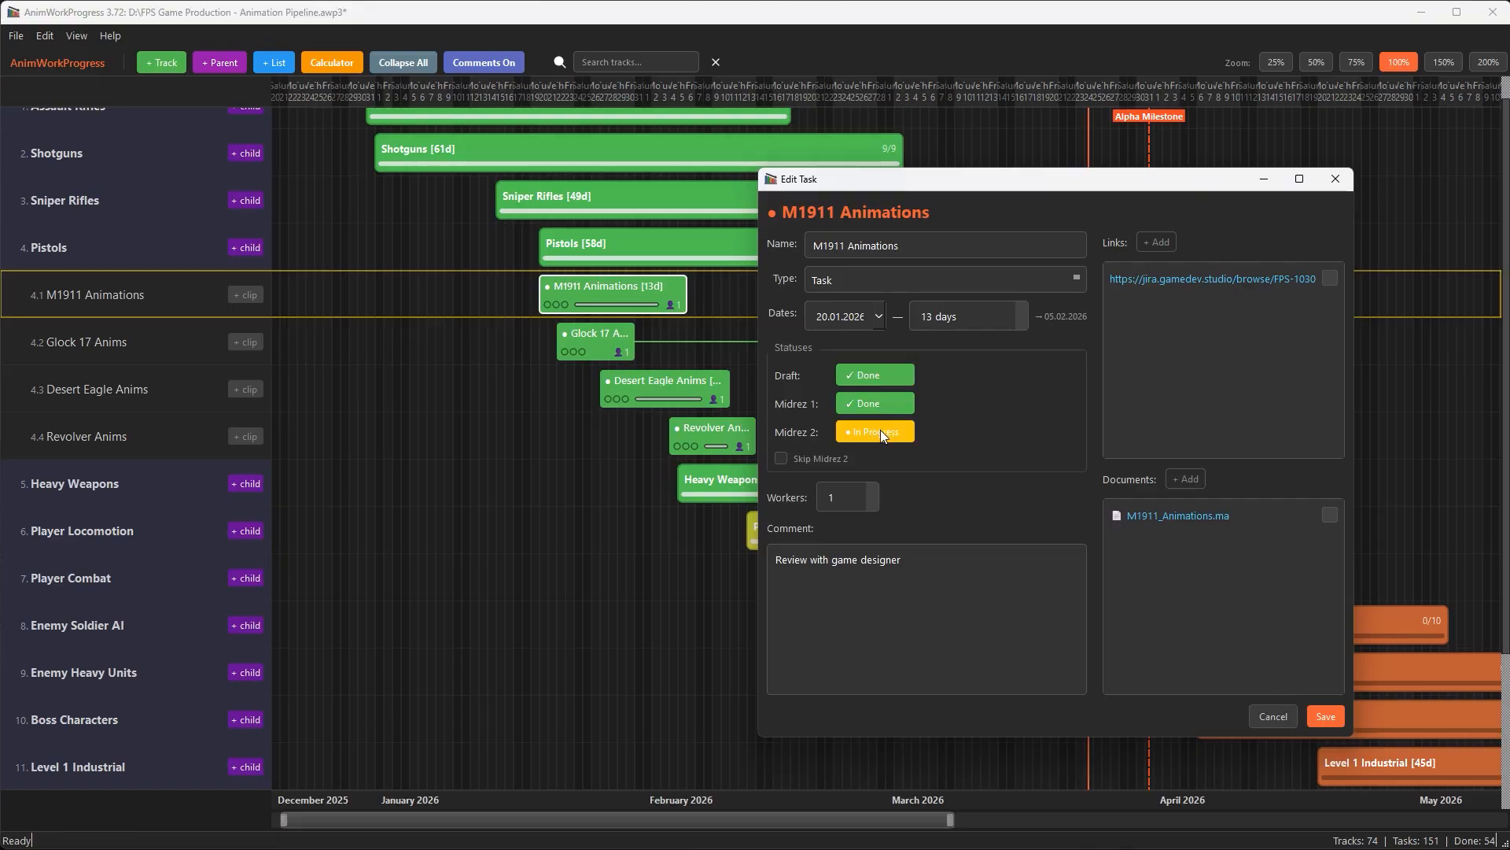
pyautogui.click(1273, 716)
# Step: Set the Midrez 1 status of the Revolver Anims task to In Progress and save the task
pyautogui.hscroll(3, 865, 512)
pyautogui.scroll(4, 579, 452)
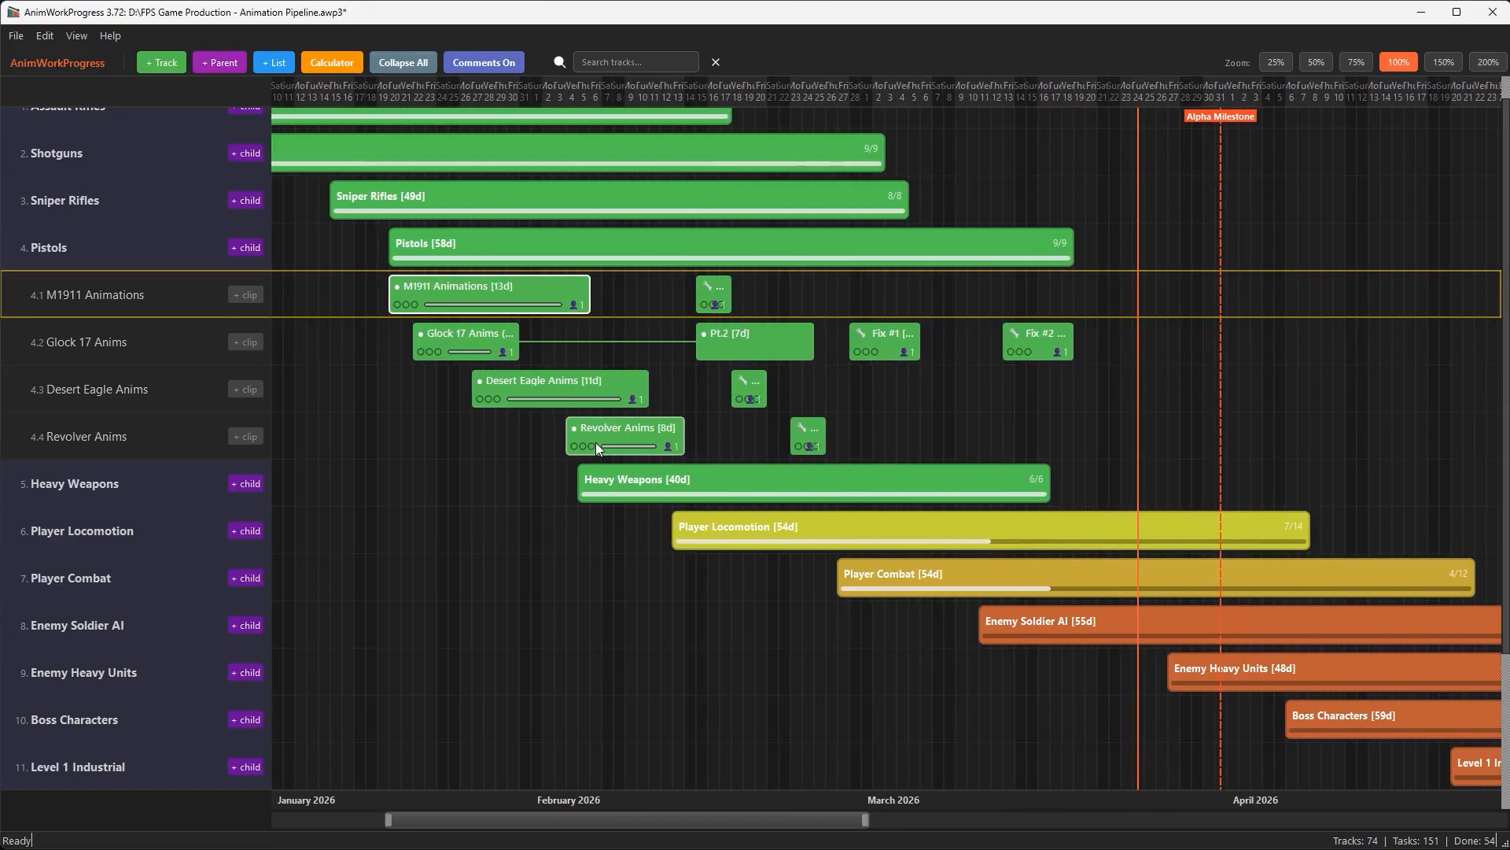
pyautogui.click(603, 441)
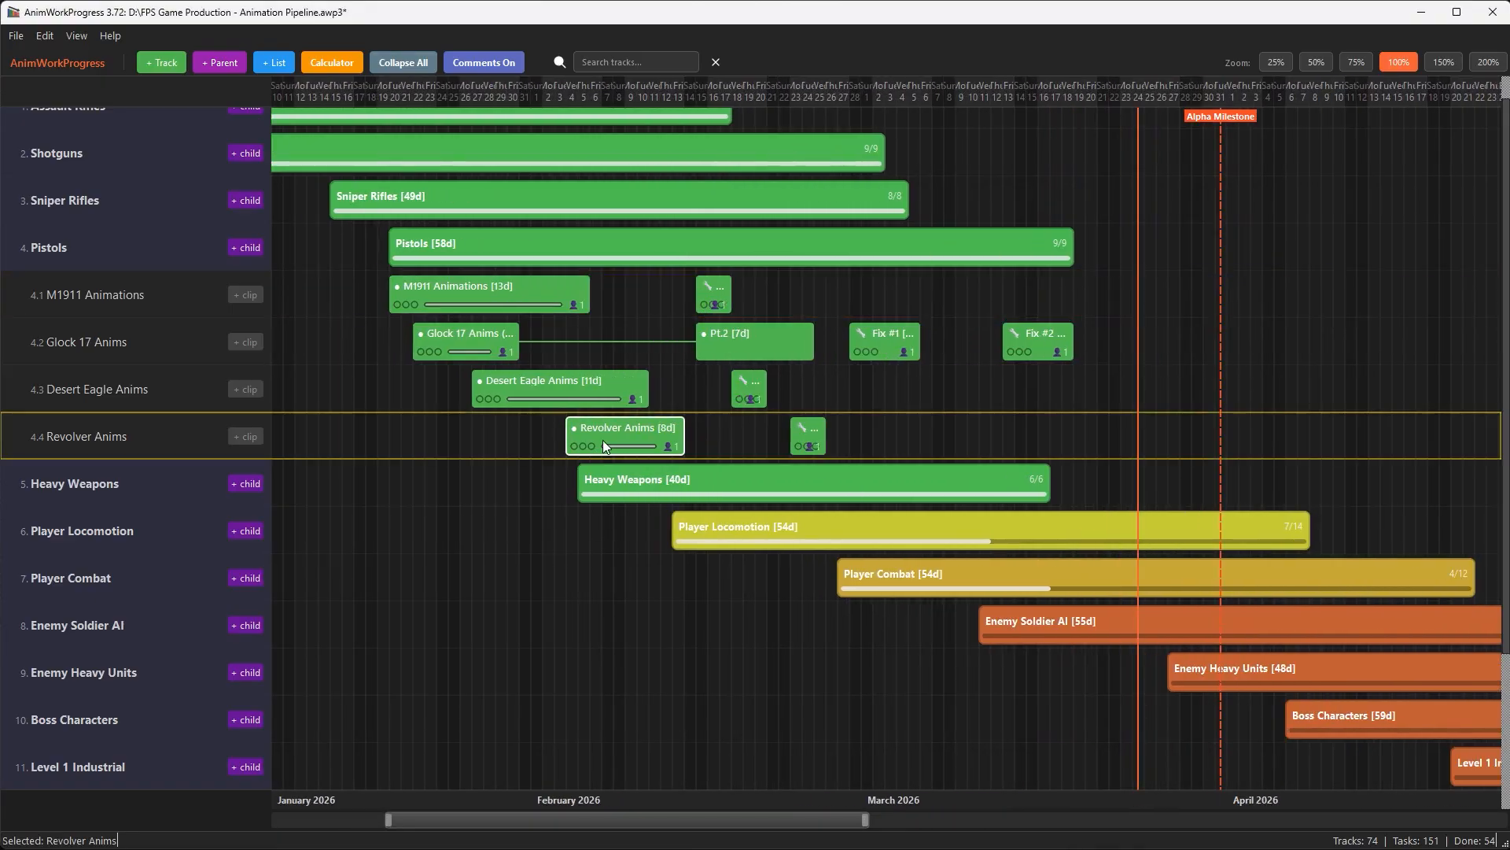
pyautogui.doubleClick(605, 439)
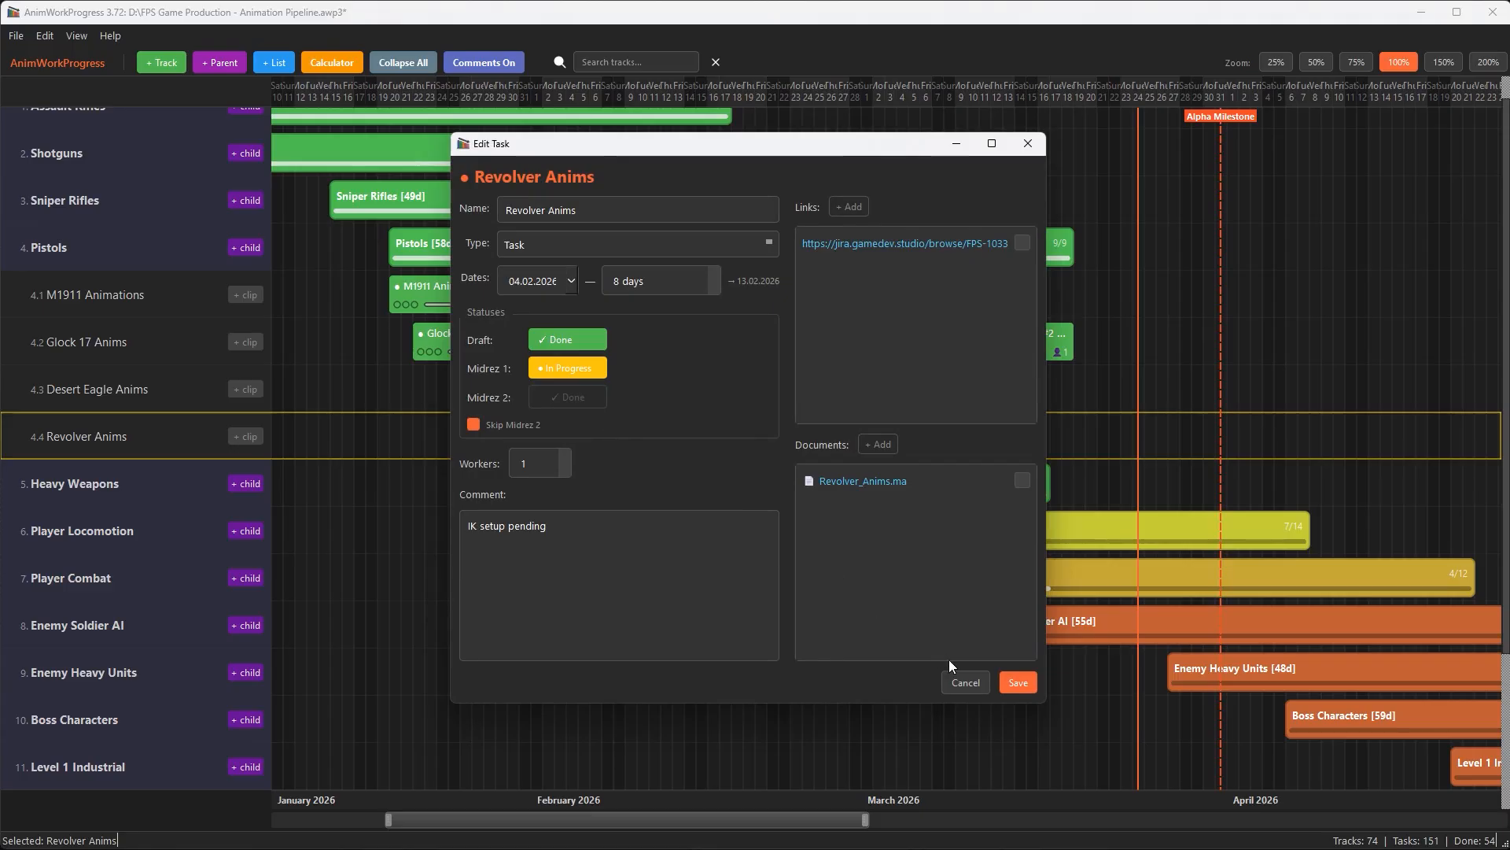
pyautogui.click(1015, 684)
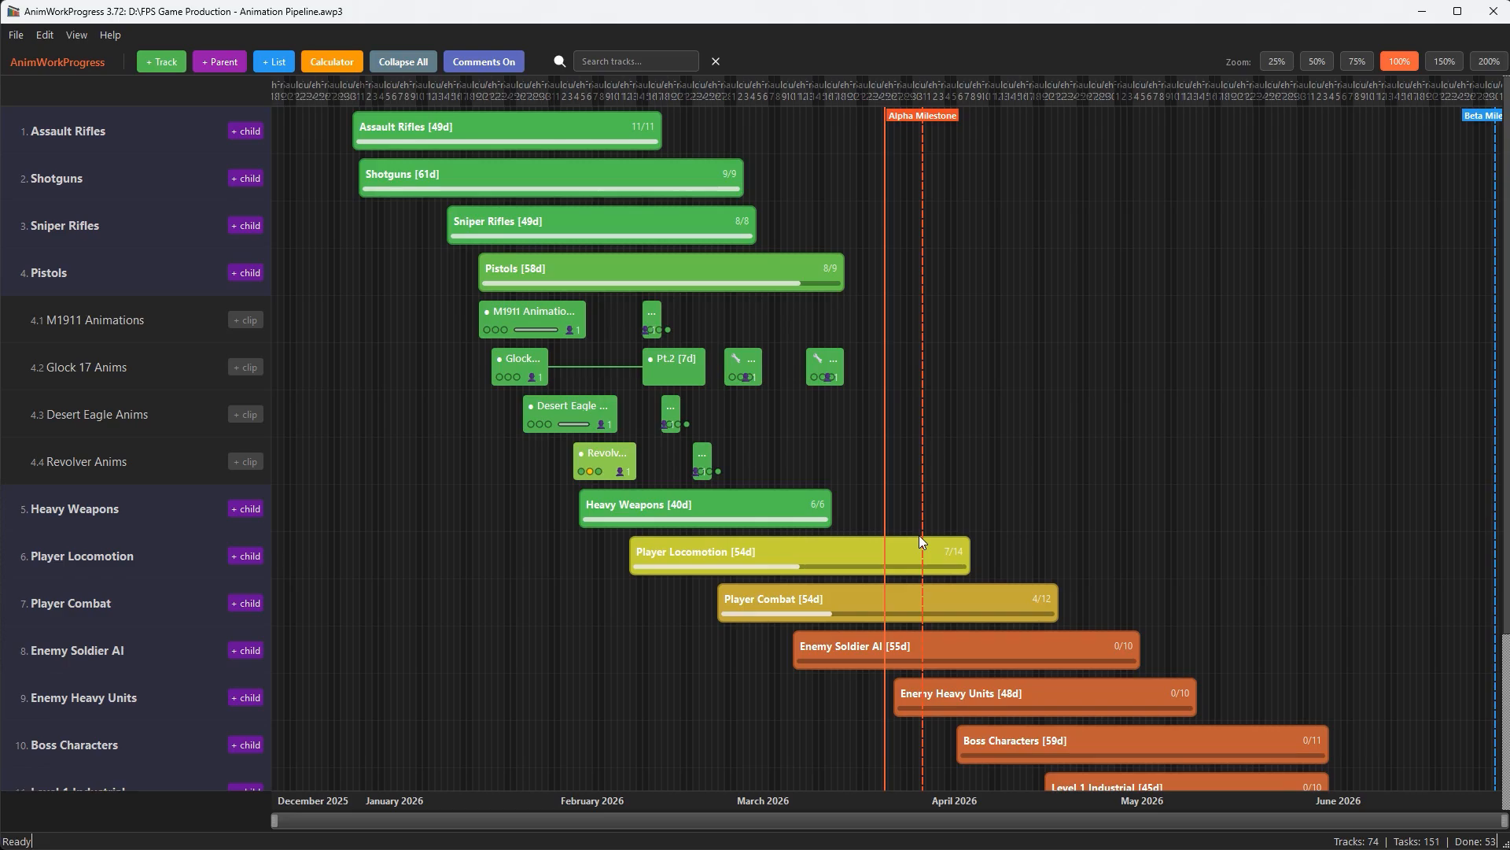
# Step: Review the project milestones in the Deadlines Manager and close it without changes
pyautogui.click(44, 34)
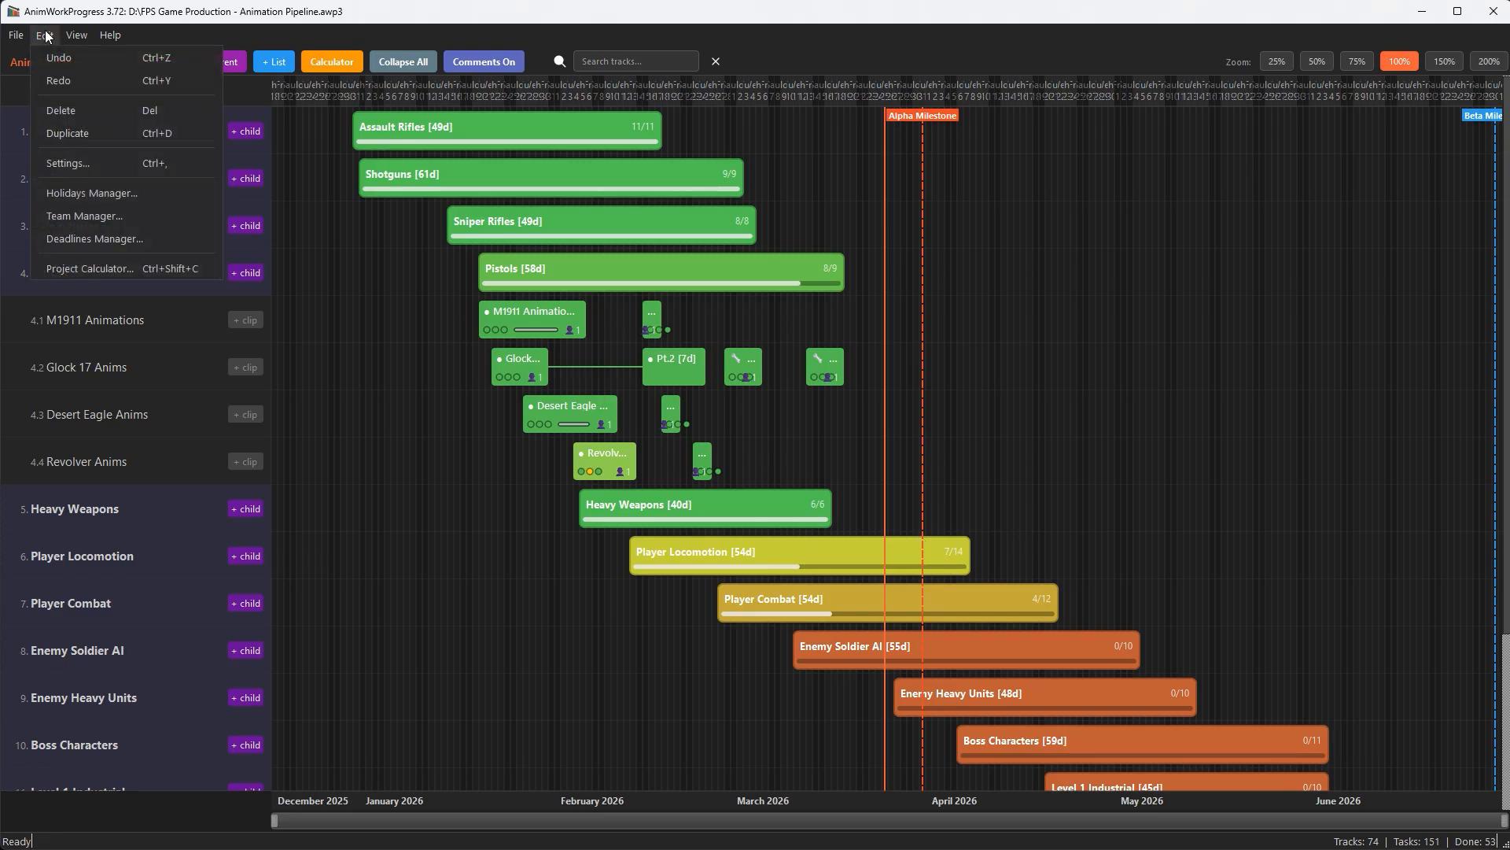
pyautogui.click(73, 237)
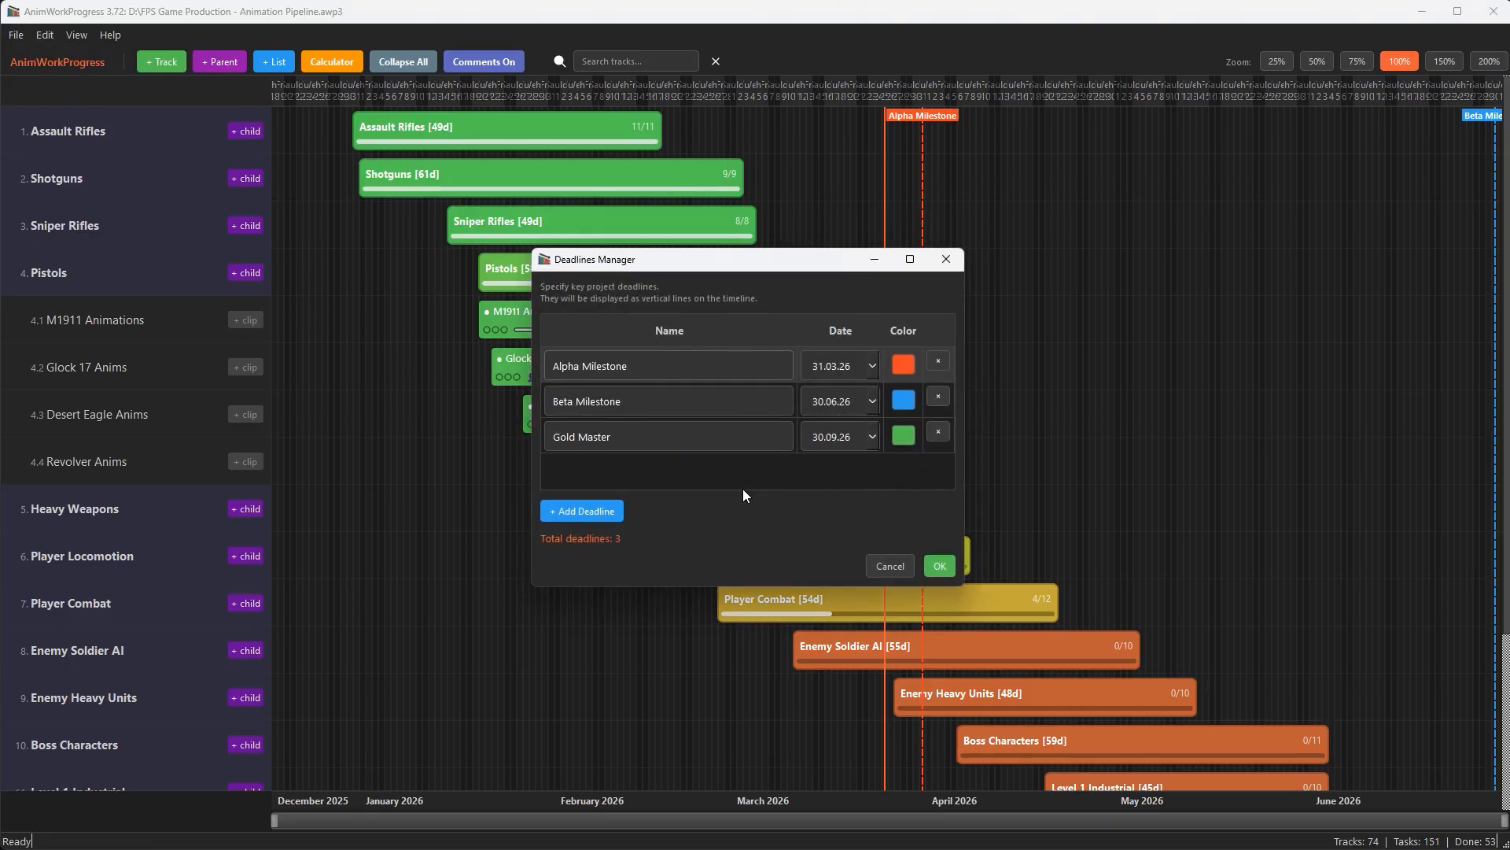
pyautogui.press('Escape')
# Step: Add a comment reading "232323" with the Comment icon to the M1911 Animations track, just past the end of the Pistols group
pyautogui.rightClick(853, 318)
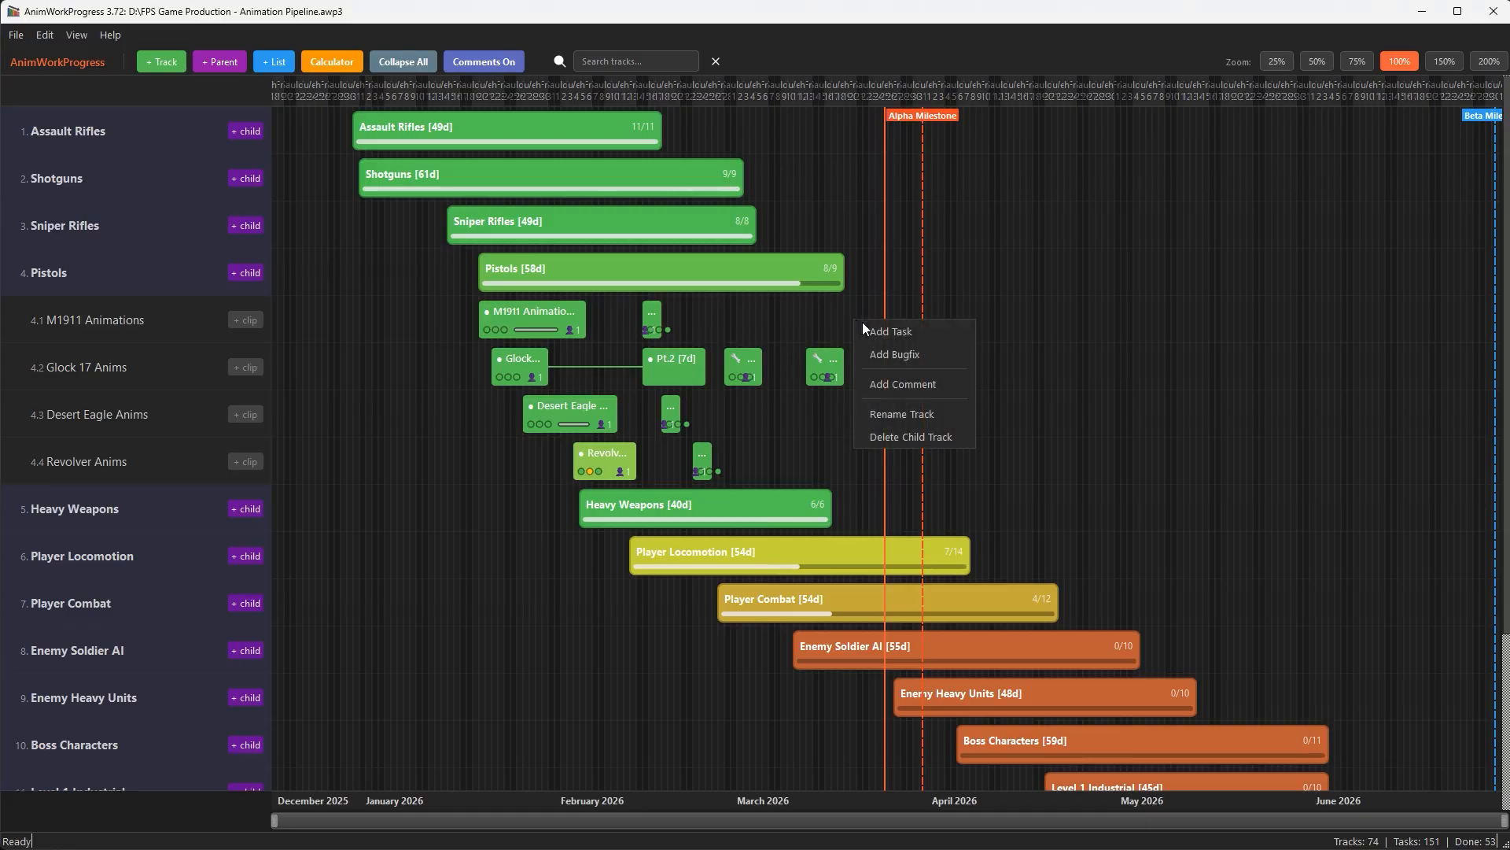
pyautogui.click(892, 384)
pyautogui.click(738, 328)
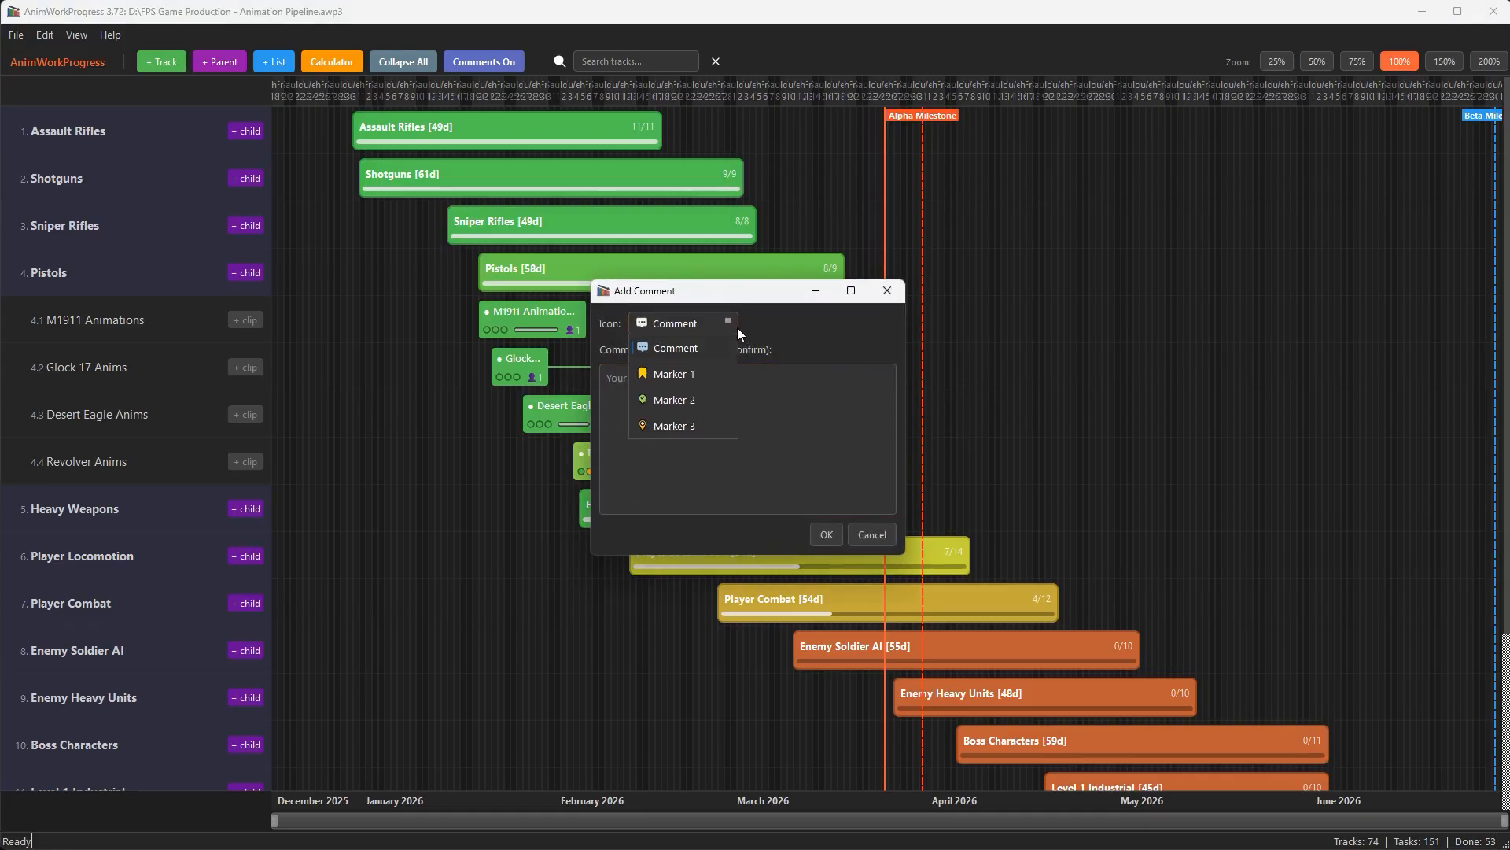
pyautogui.click(739, 327)
pyautogui.click(776, 432)
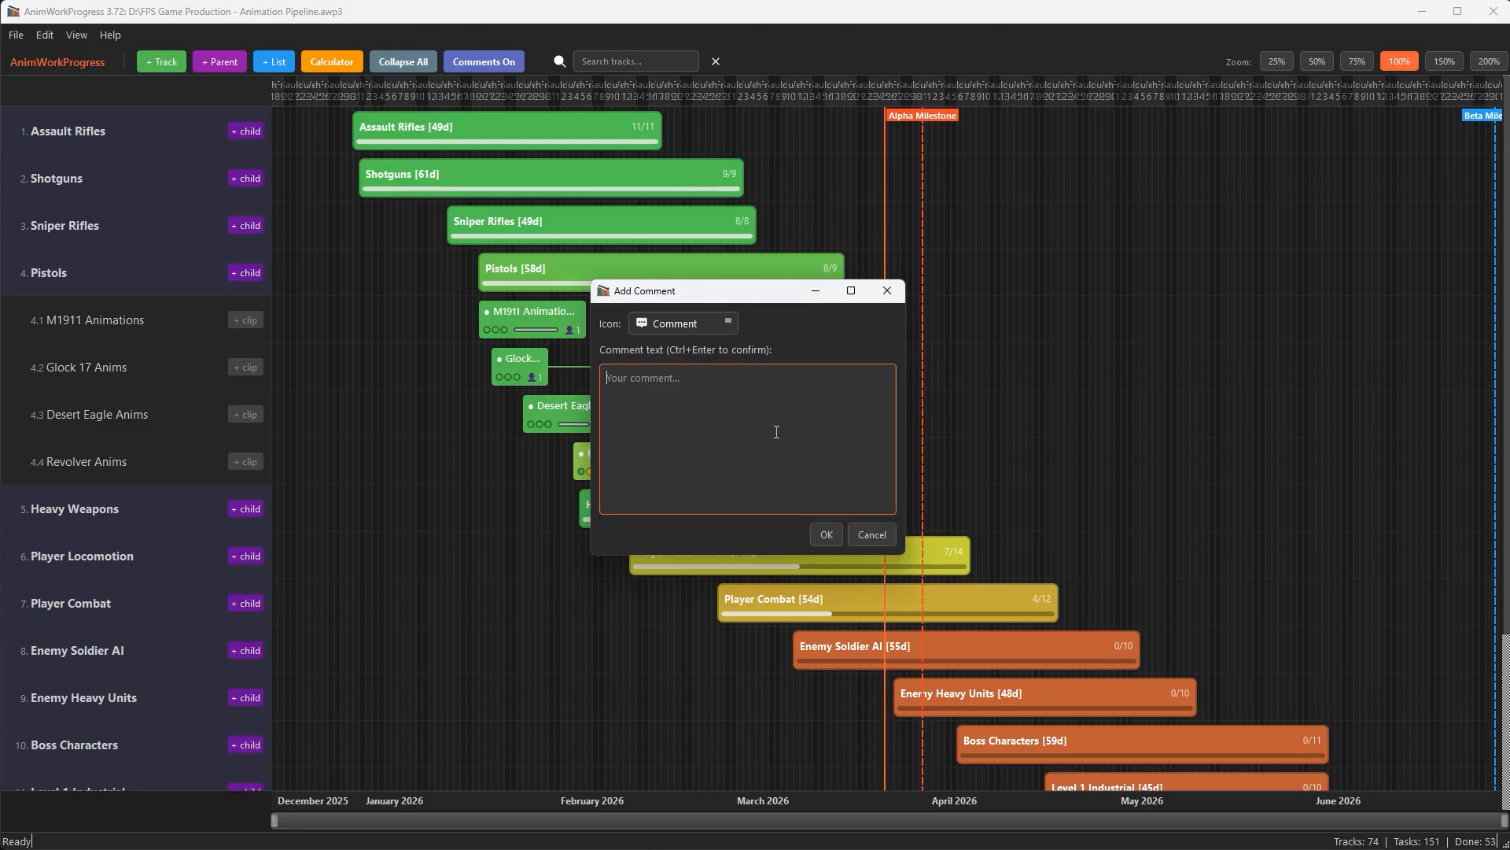
pyautogui.write('232323')
pyautogui.click(833, 535)
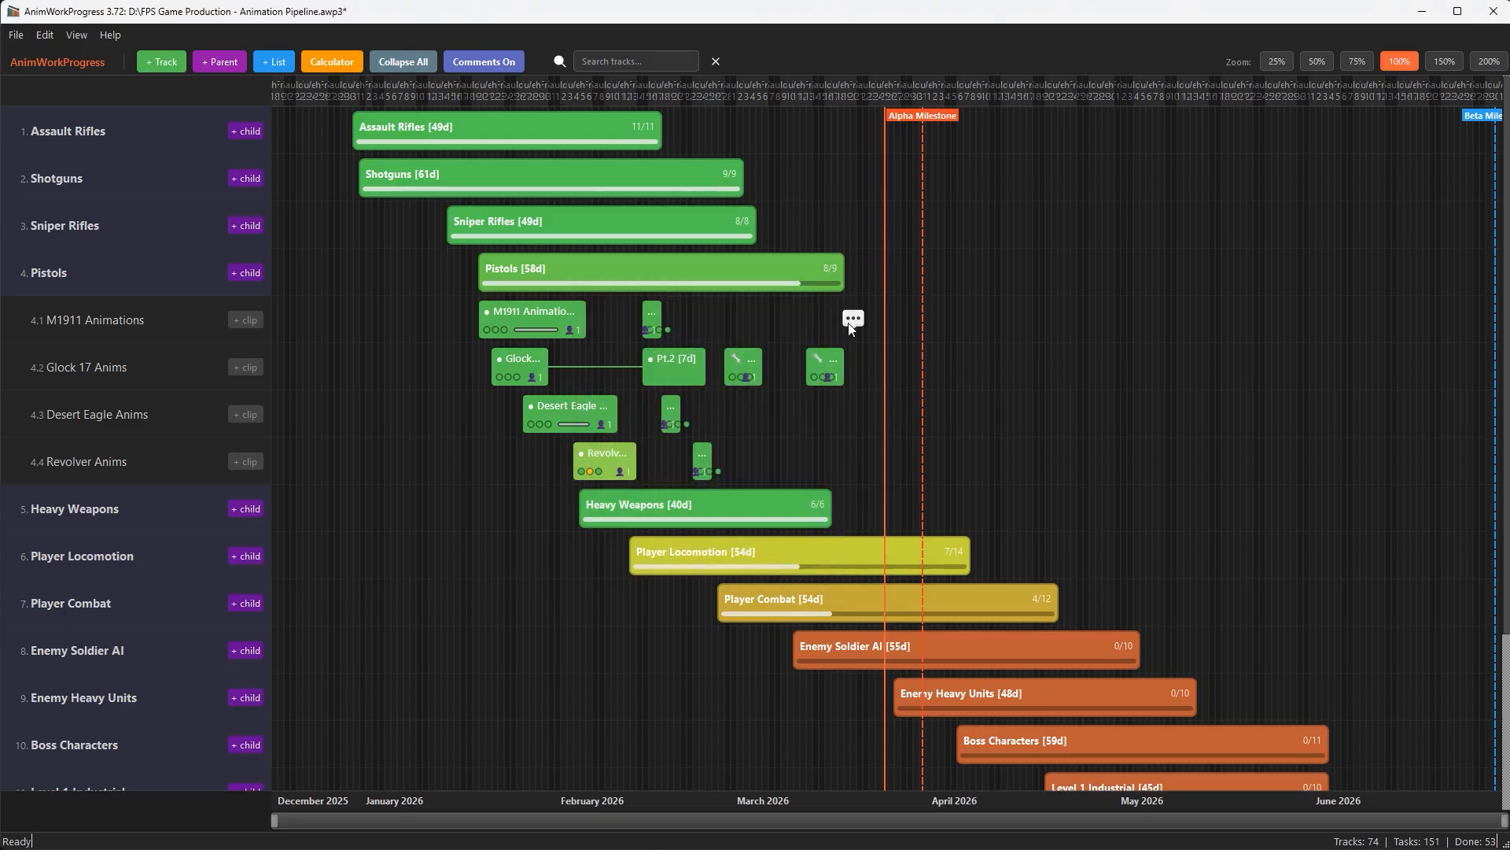
# Step: Move the comment on the M1911 Animations track about one day later
pyautogui.scroll(5, 854, 327)
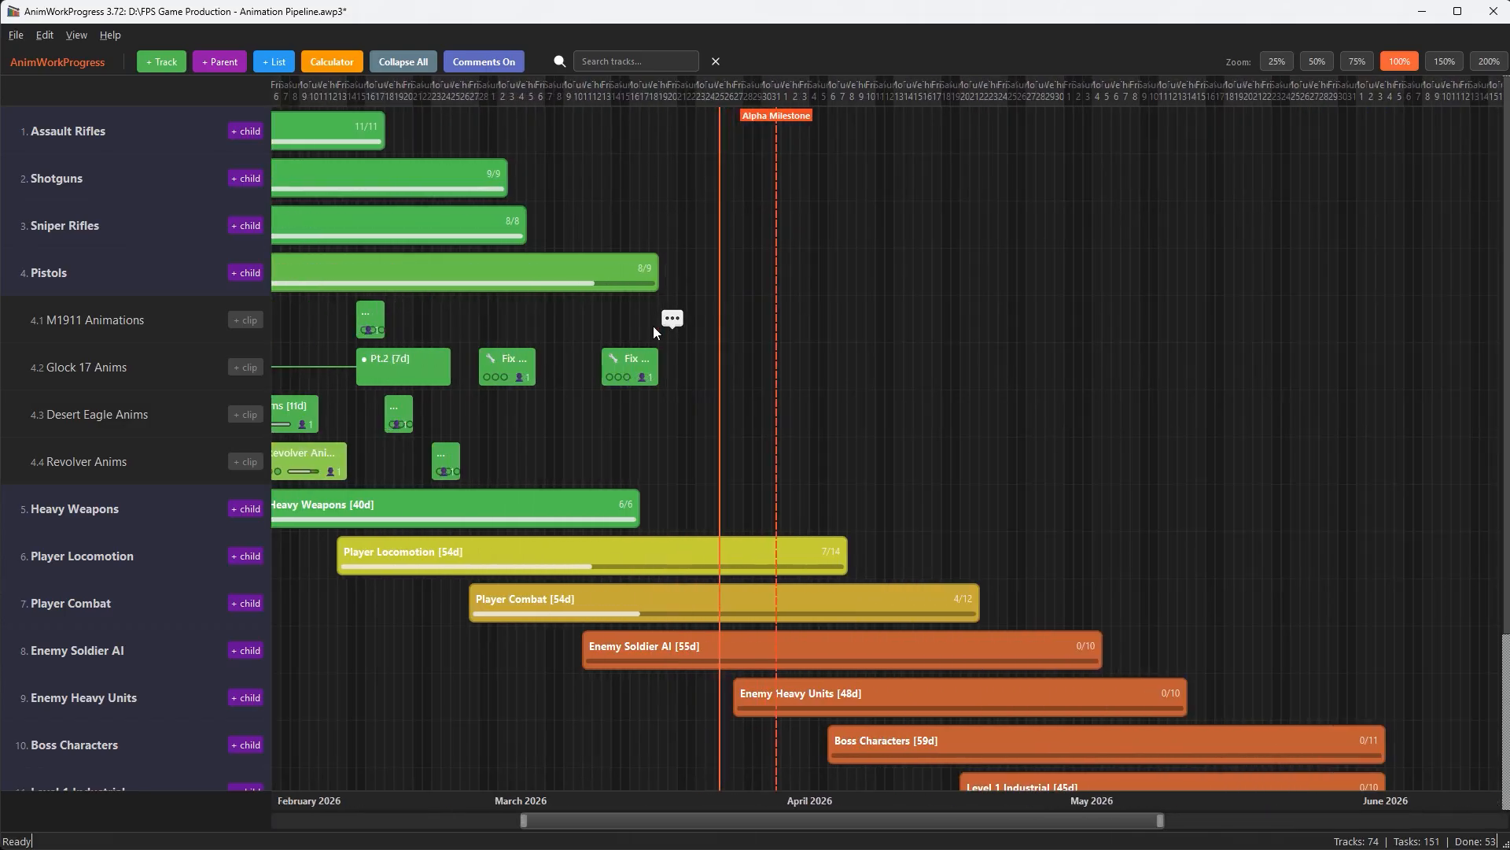
pyautogui.moveTo(689, 324)
pyautogui.mouseDown()
pyautogui.moveTo(518, 322)
pyautogui.moveTo(728, 325)
pyautogui.mouseUp()
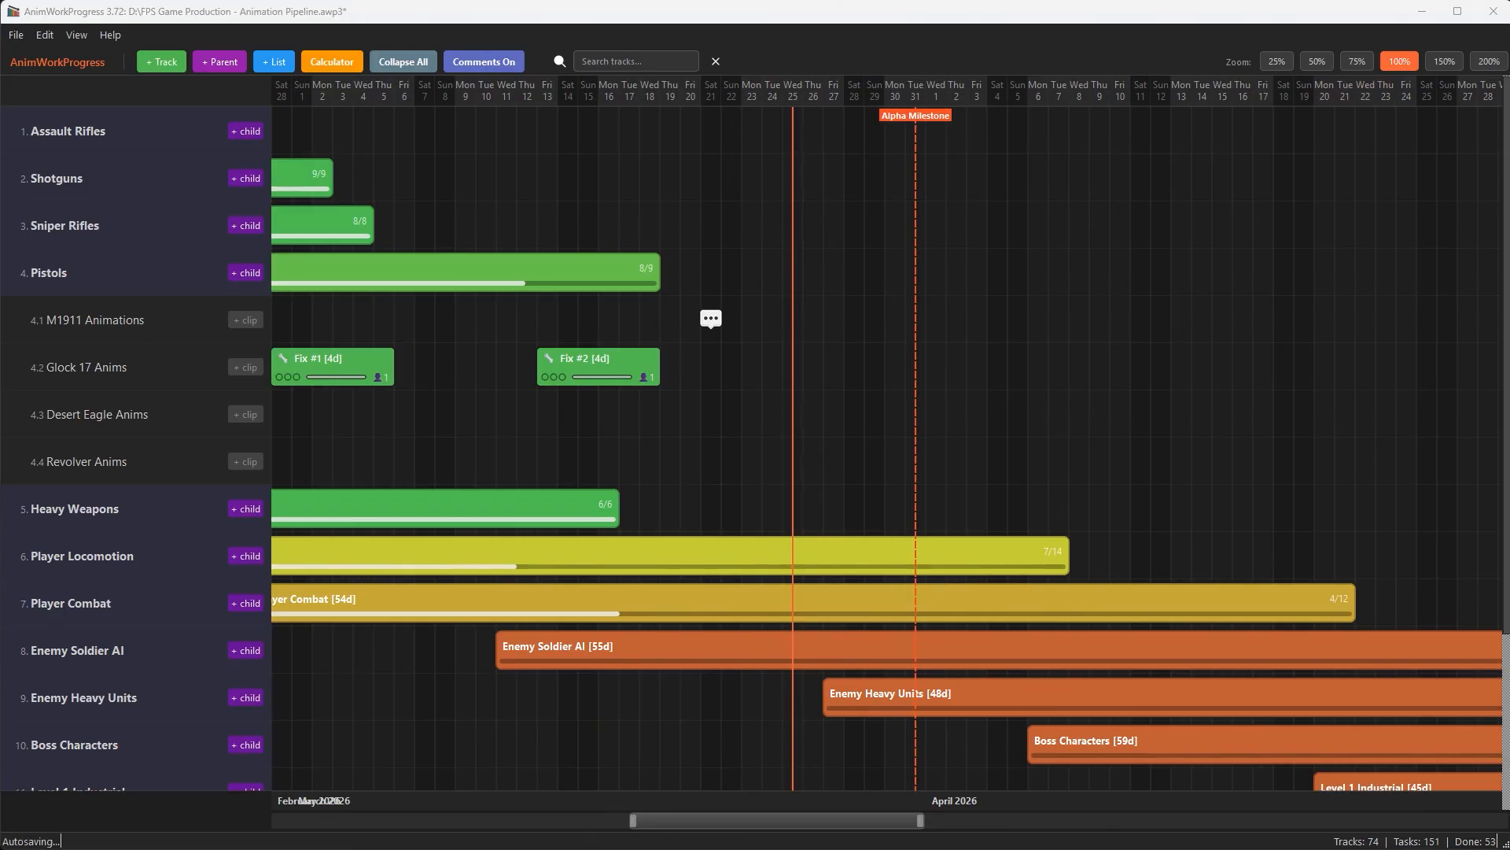
pyautogui.scroll(-4, 691, 371)
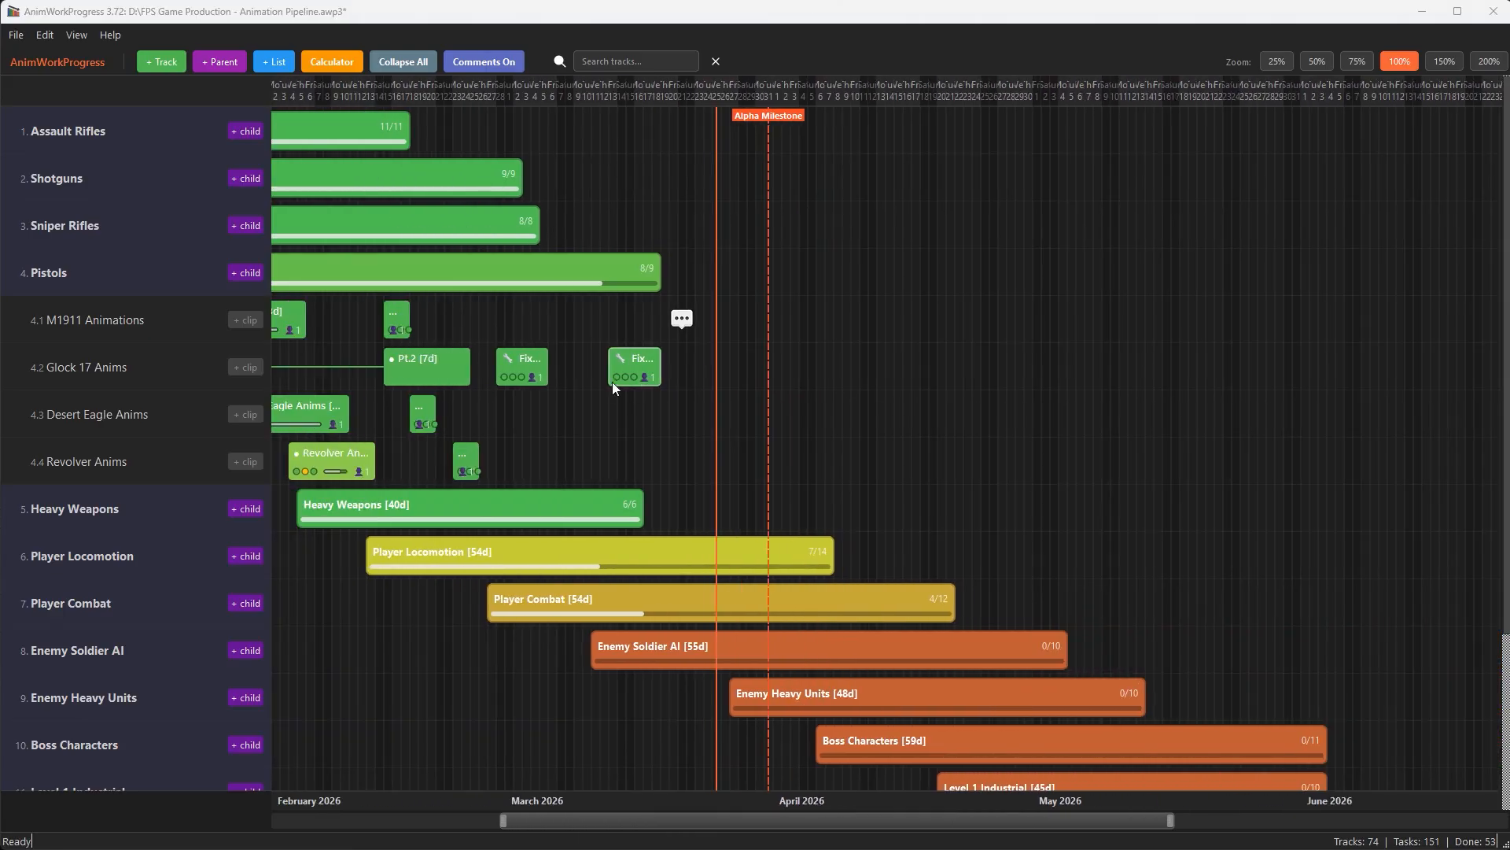
# Step: Move Pt.2 of the split Glock 17 Anims task about two days earlier
pyautogui.moveTo(612, 381); pyautogui.dragTo(856, 354)
pyautogui.click(750, 384)
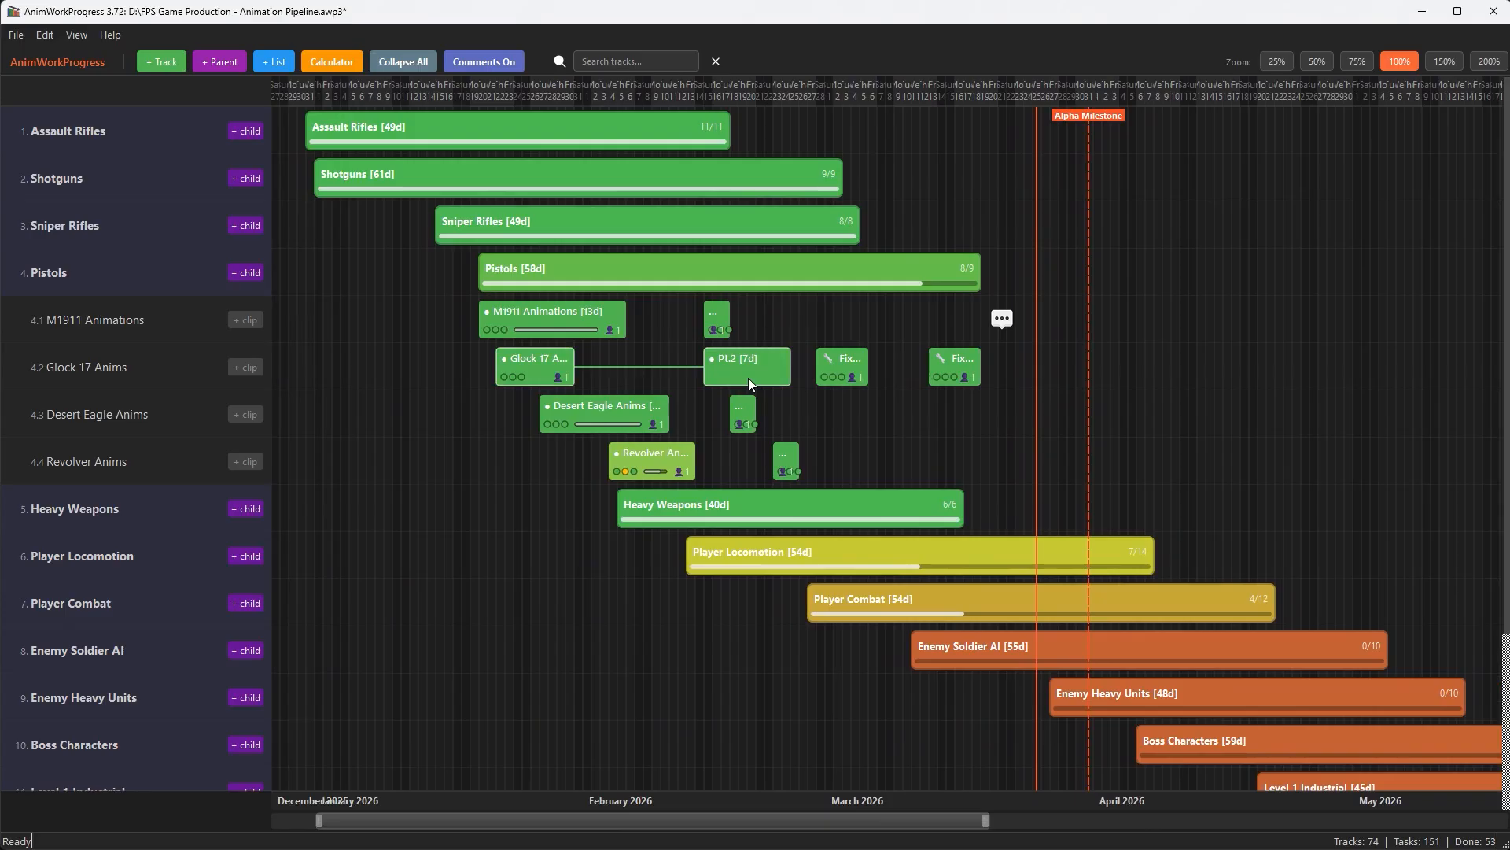
pyautogui.moveTo(748, 377); pyautogui.dragTo(670, 375)
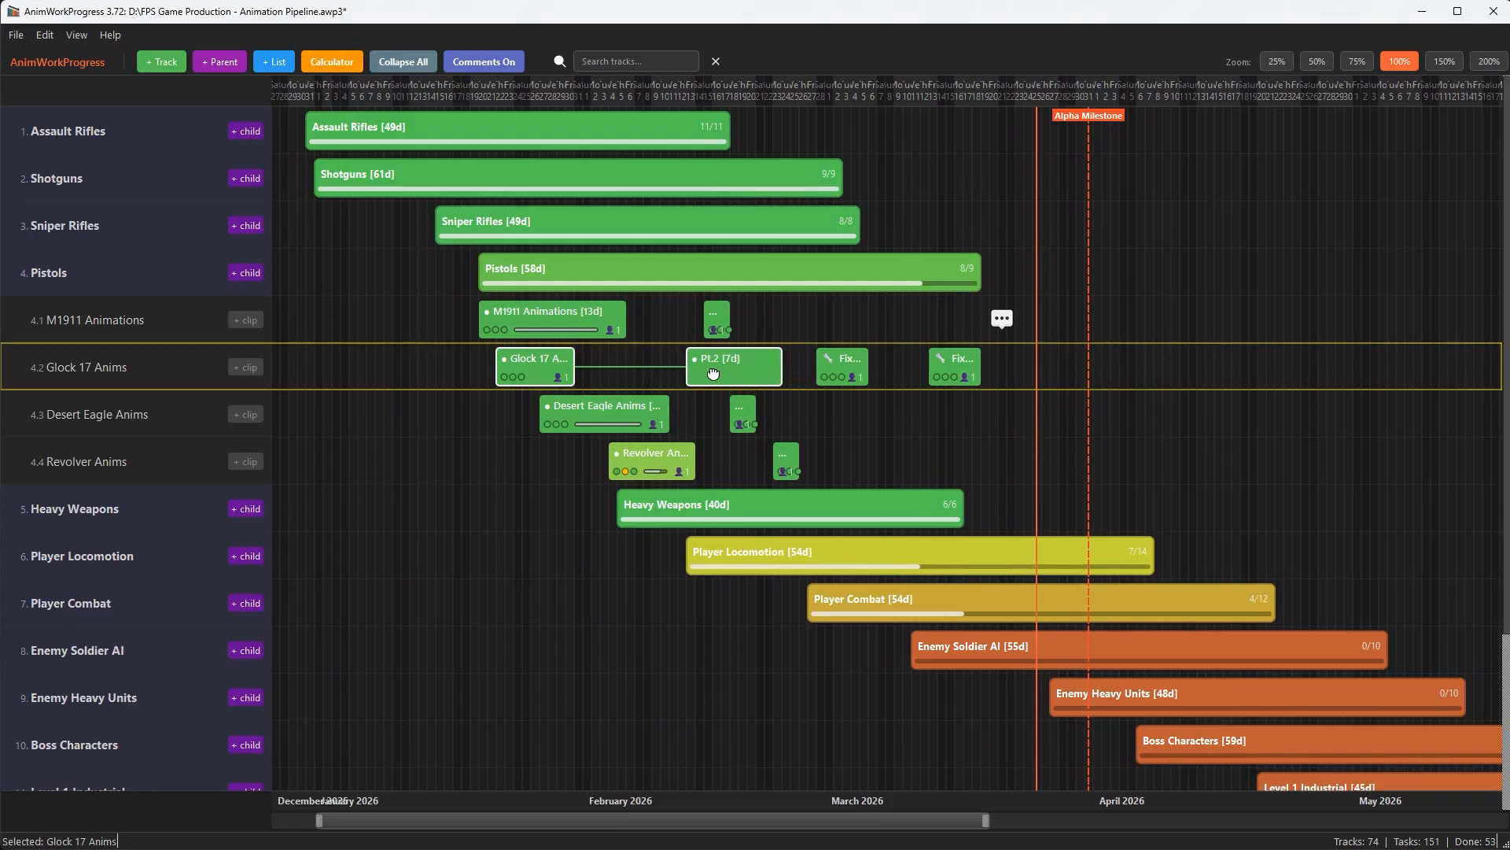
# Step: Split the Desert Eagle Anims task into a 5-day and a 6-day part
pyautogui.click(618, 413)
pyautogui.rightClick(619, 417)
pyautogui.click(650, 471)
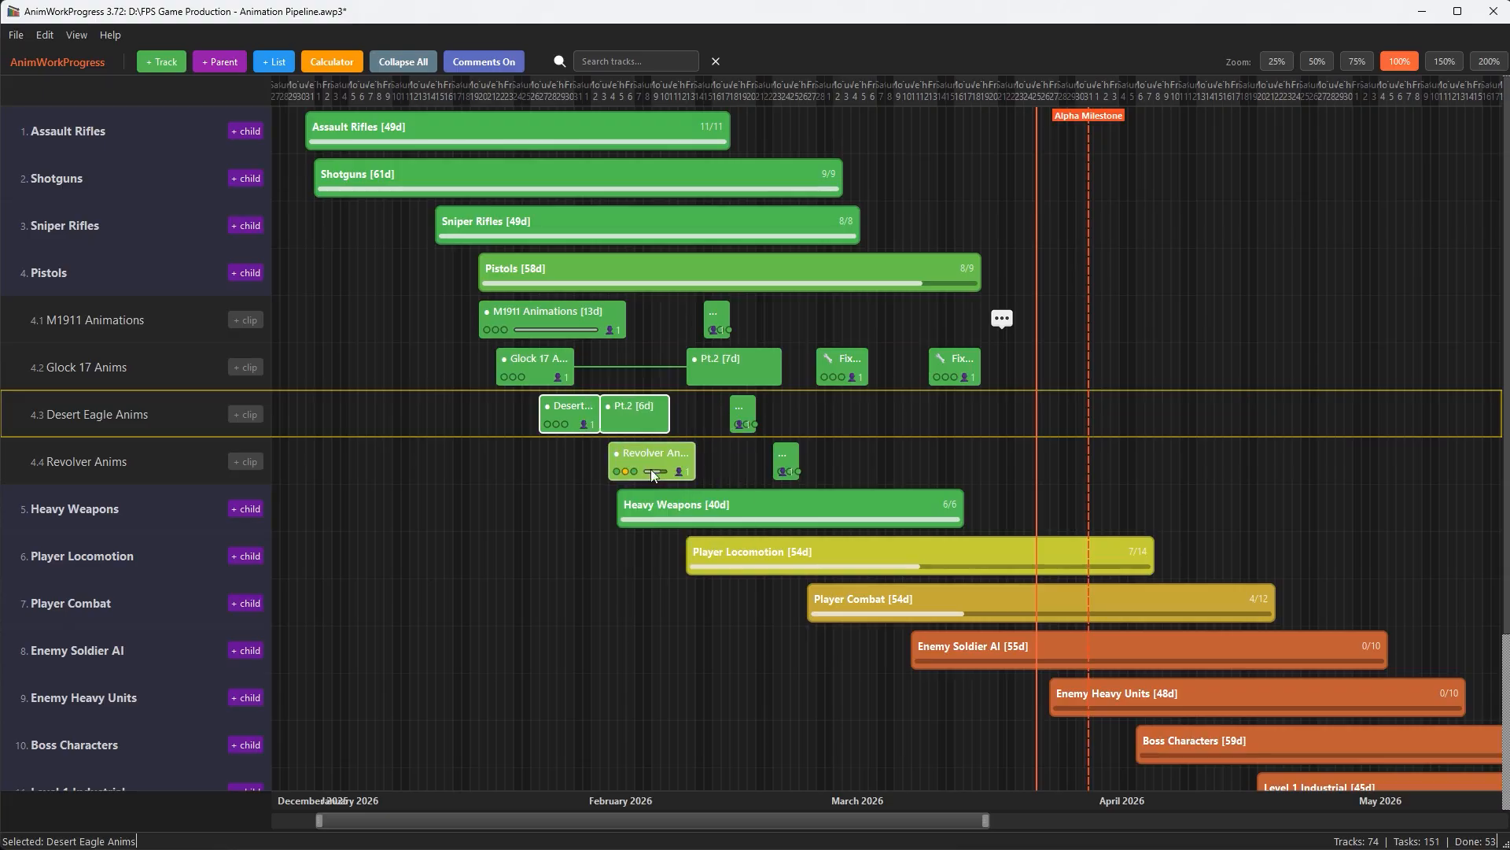
# Step: Move the Desert Eagle bugfix about 16 days and Pt.2 about 13 days later, and check the first part's details
pyautogui.moveTo(628, 419); pyautogui.dragTo(879, 413)
pyautogui.moveTo(679, 413); pyautogui.dragTo(749, 415)
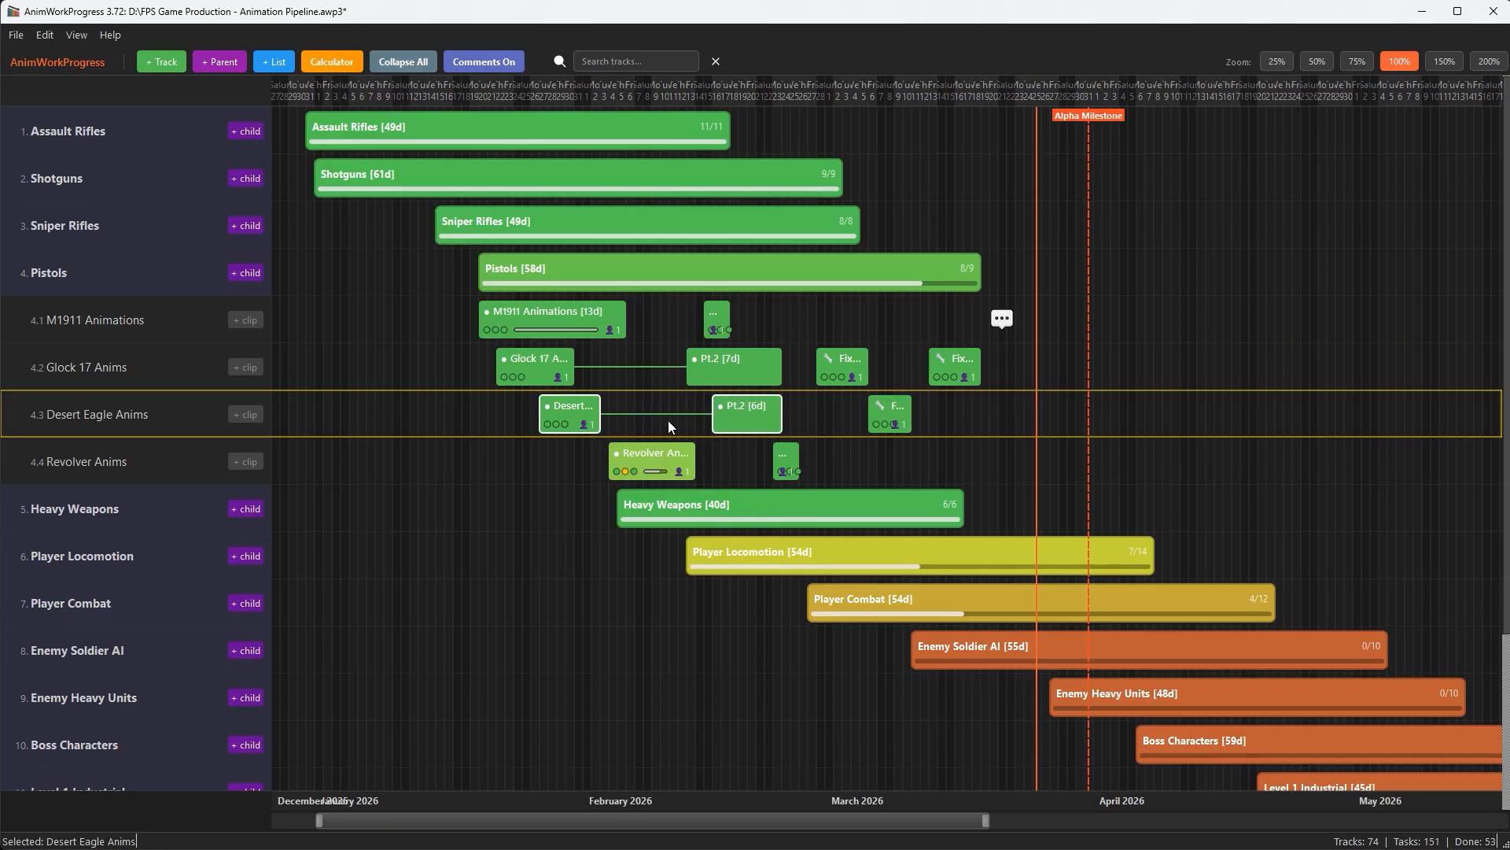
pyautogui.doubleClick(582, 412)
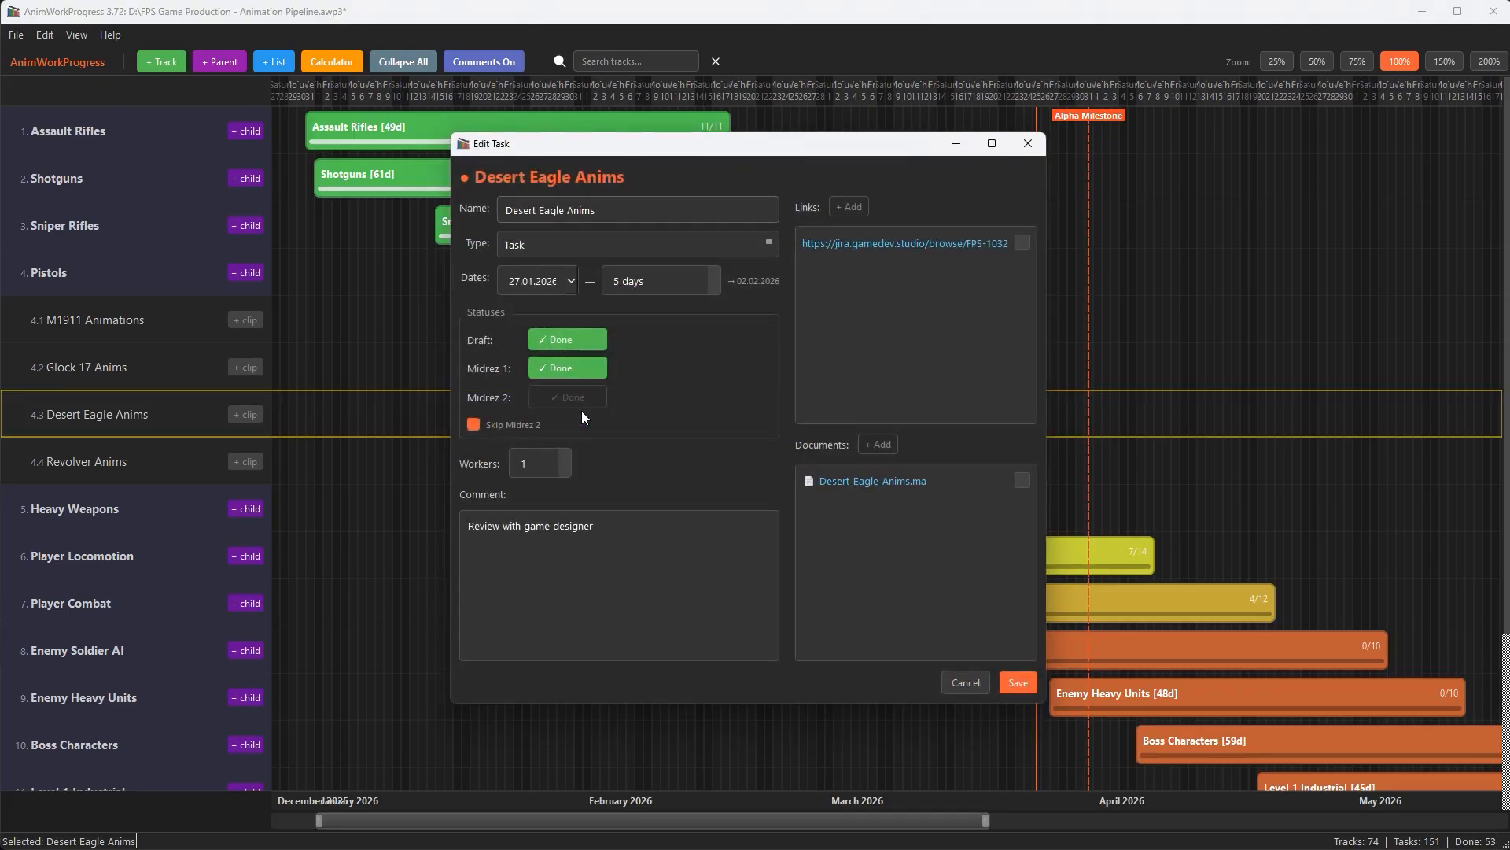
pyautogui.click(1034, 144)
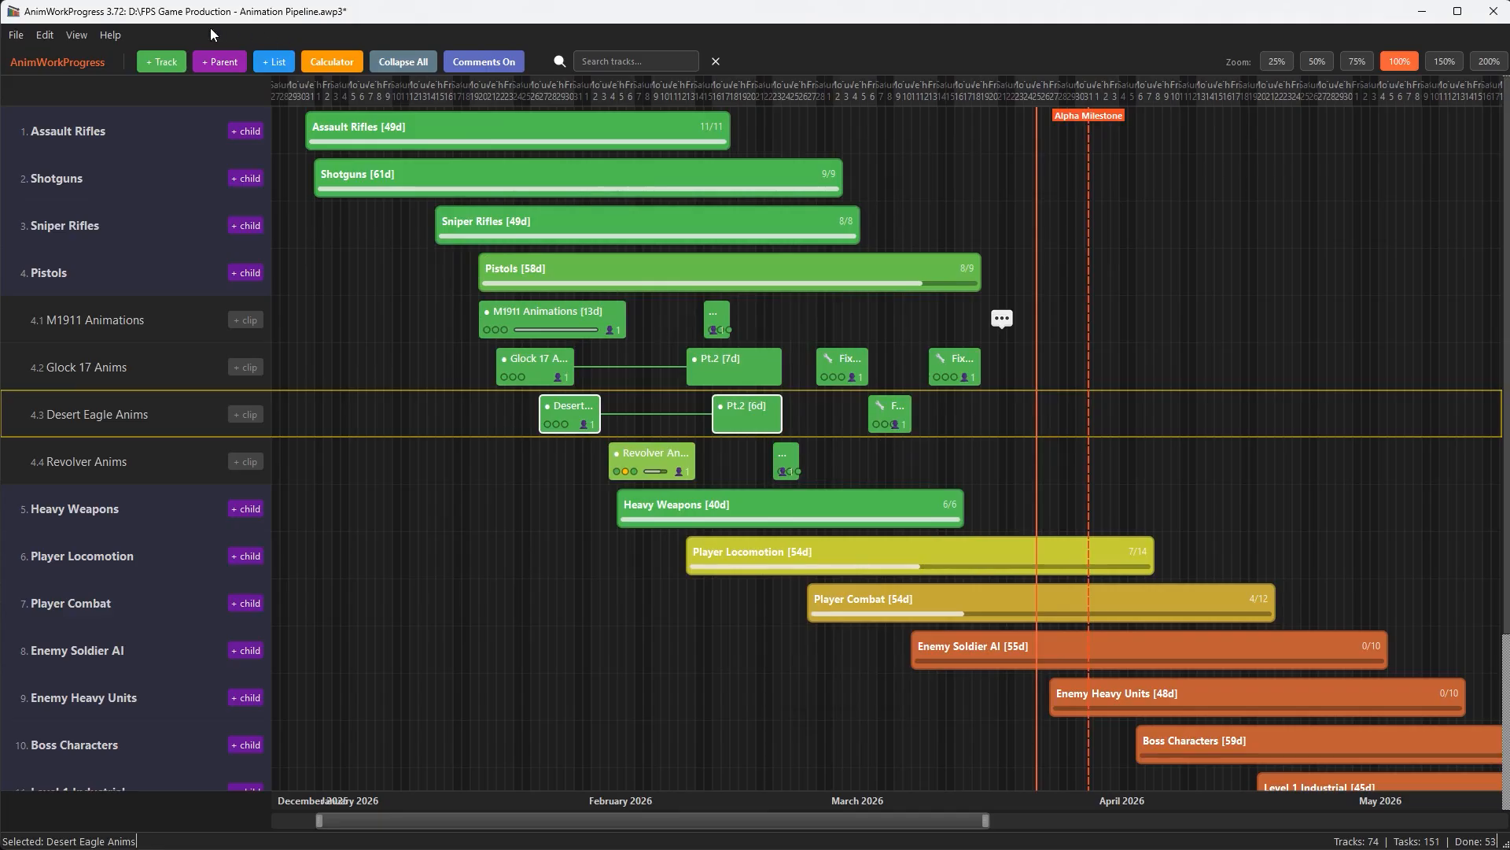
# Step: Switch the timeline to compact track rows and collapse the Pistols group
pyautogui.click(77, 35)
pyautogui.click(87, 124)
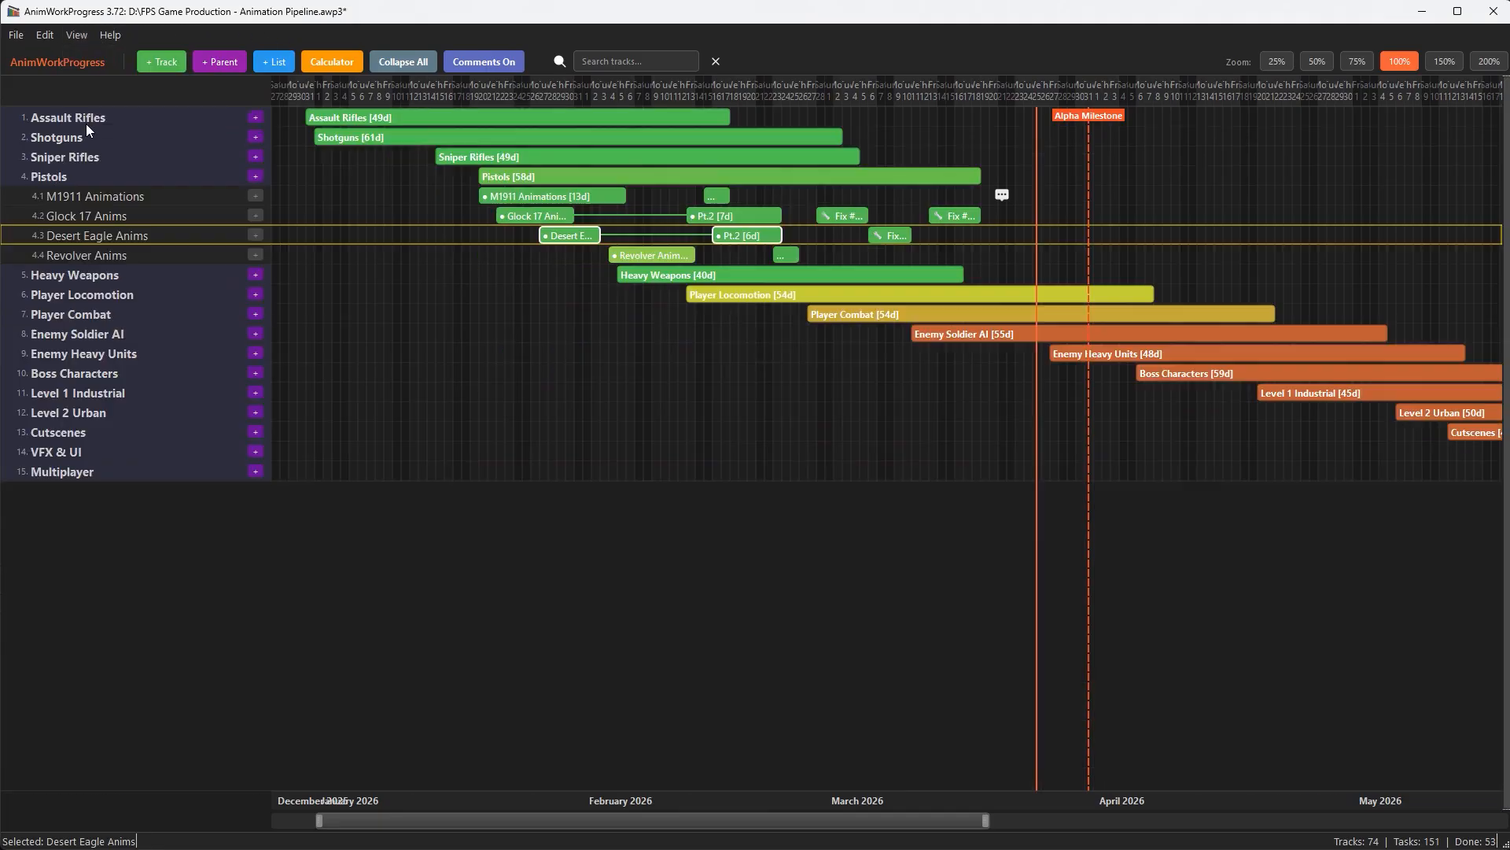
pyautogui.click(471, 343)
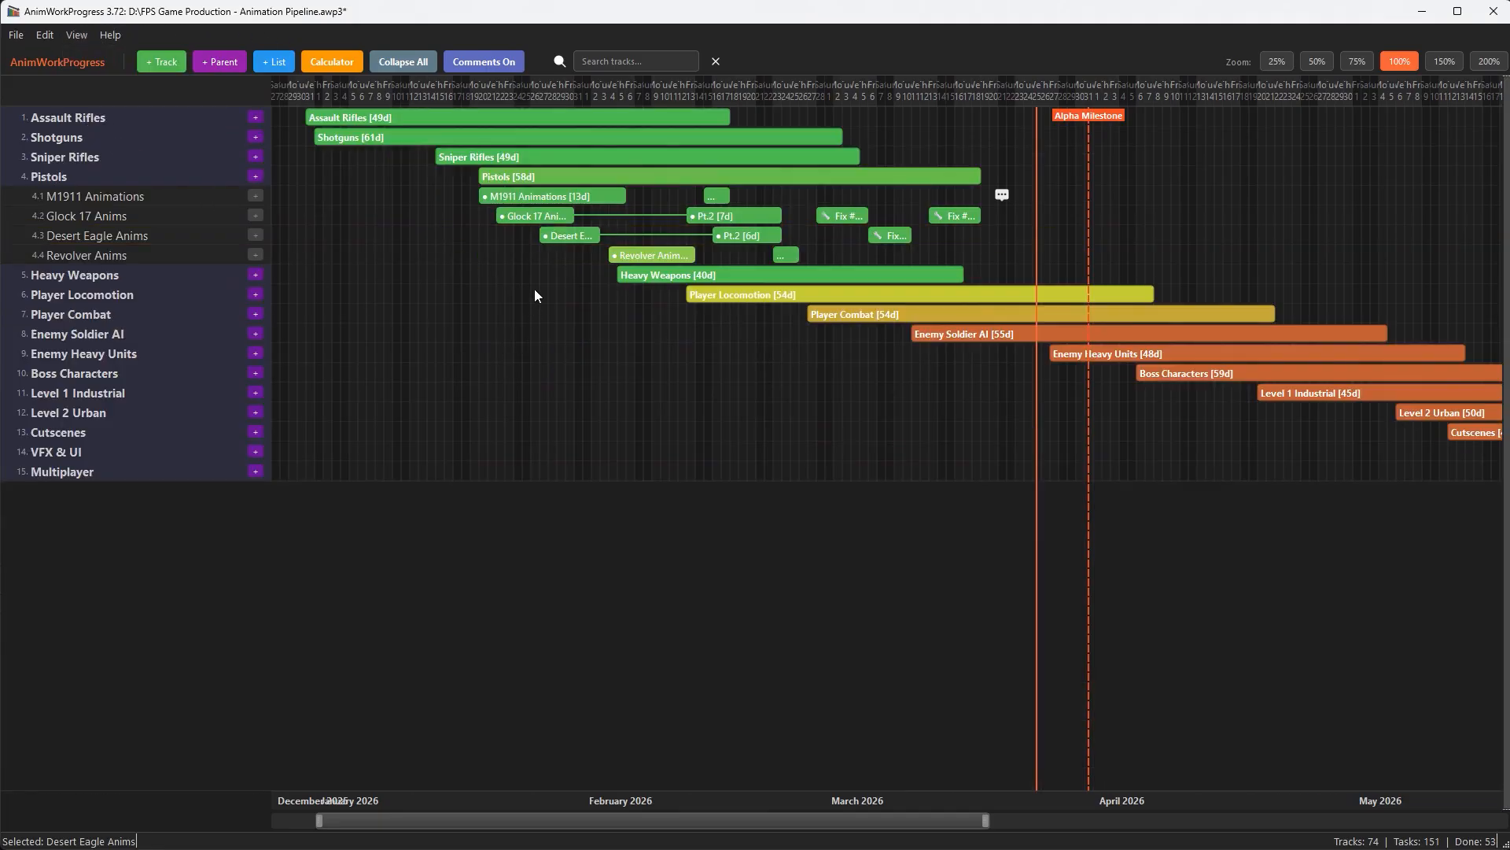
pyautogui.click(565, 236)
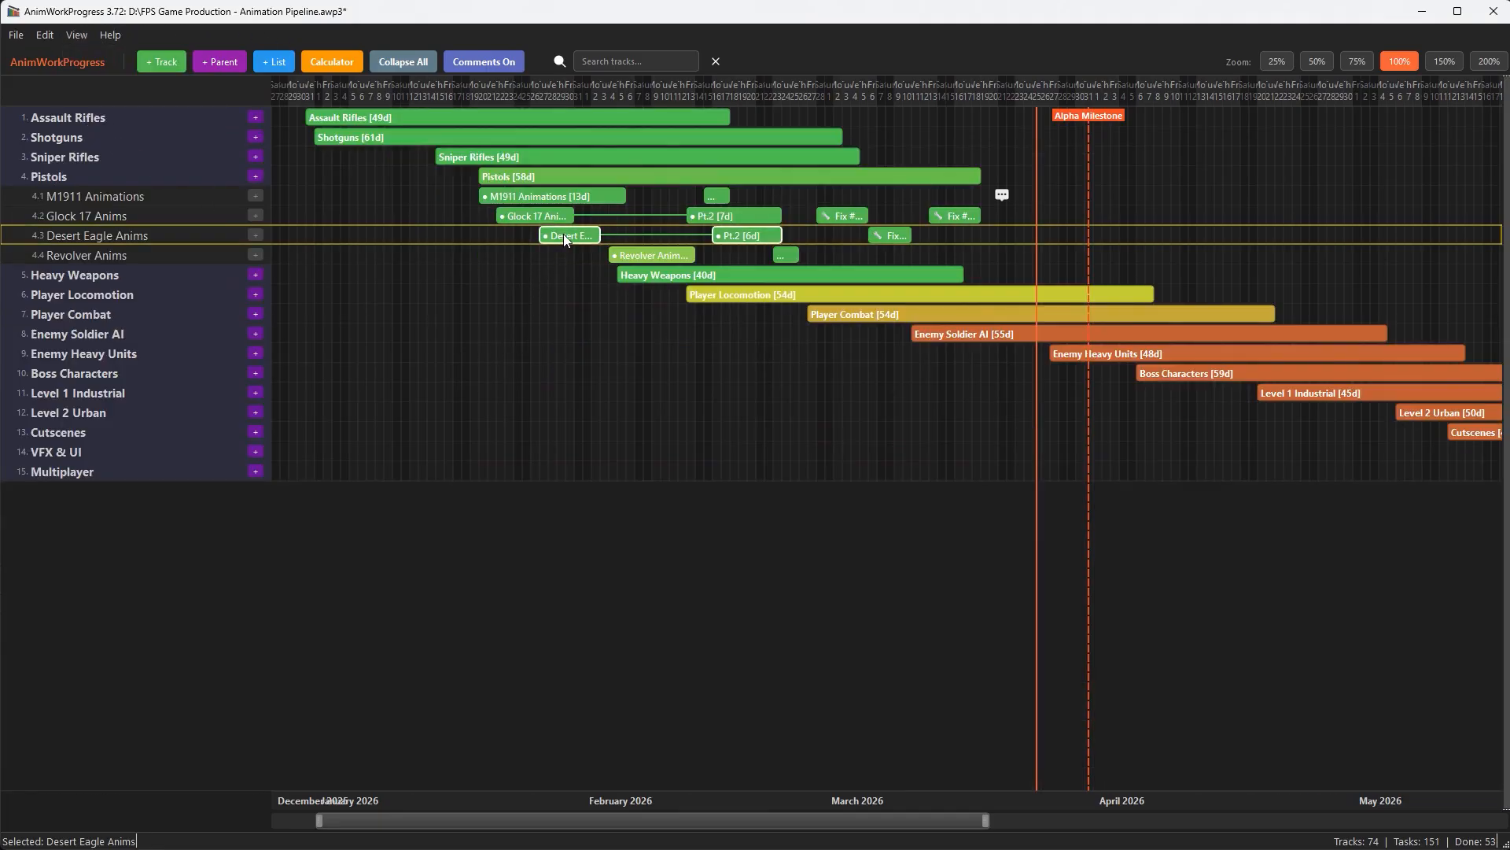
pyautogui.click(105, 175)
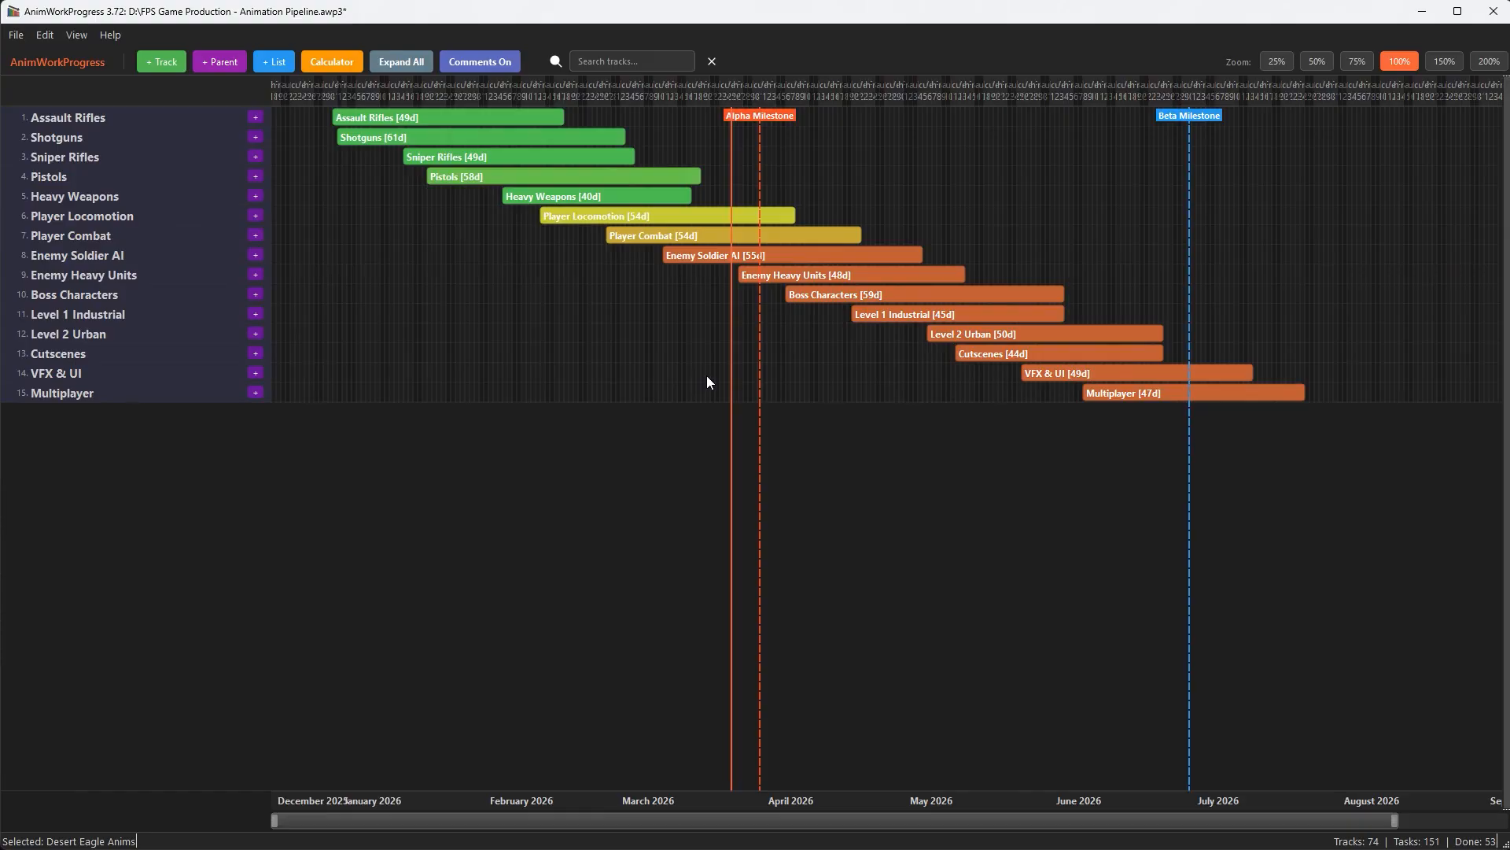
# Step: Expand the Player Locomotion group to look at its child tracks in the compact layout
pyautogui.scroll(6, 796, 310)
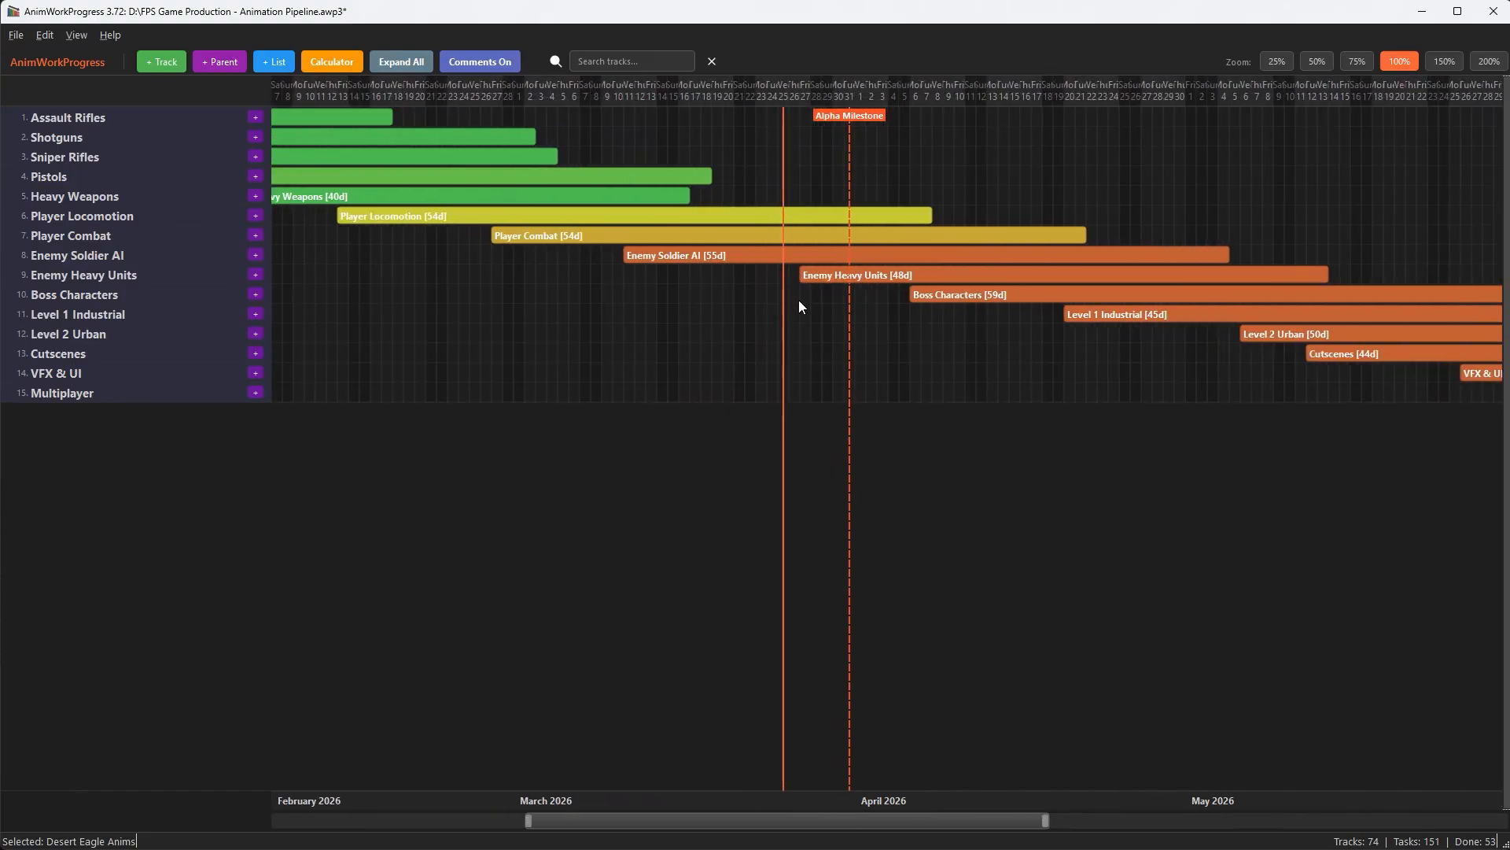
pyautogui.scroll(-5, 800, 297)
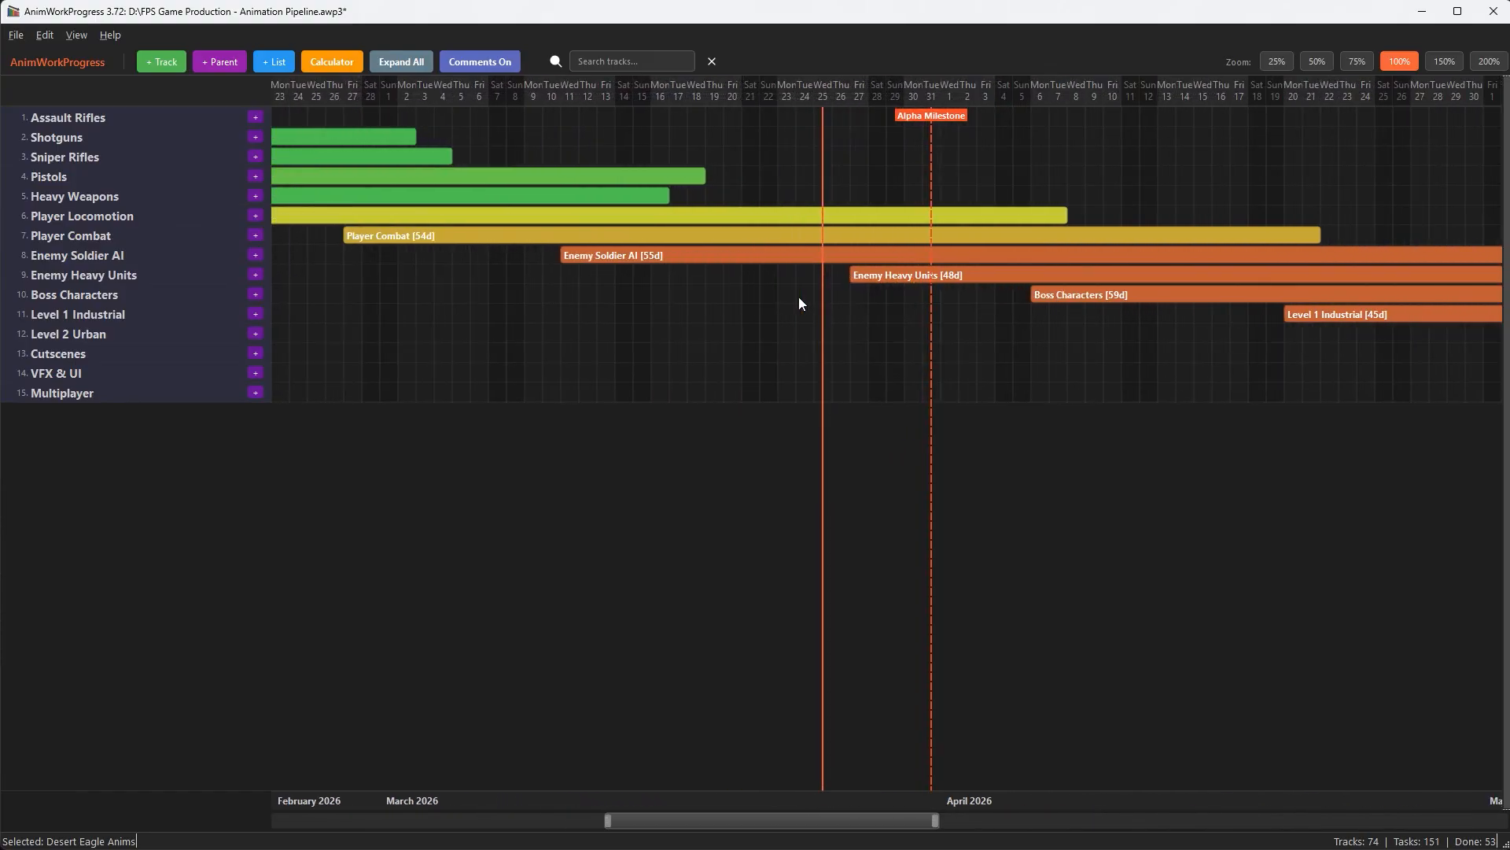
pyautogui.click(254, 221)
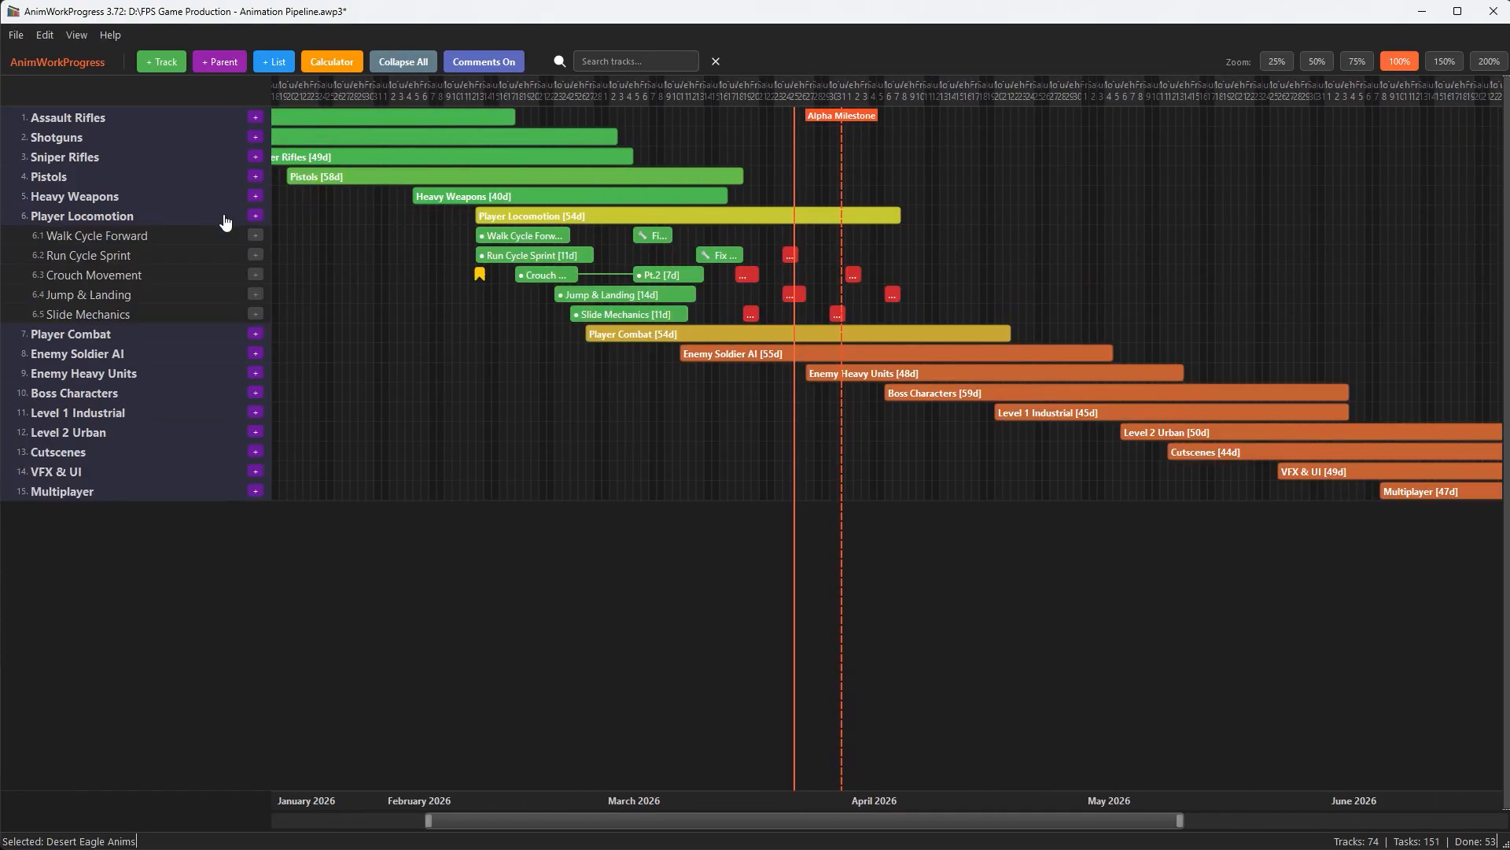
# Step: Collapse all groups, expand them all again and look through the child tracks of the whole production
pyautogui.click(398, 60)
pyautogui.click(399, 60)
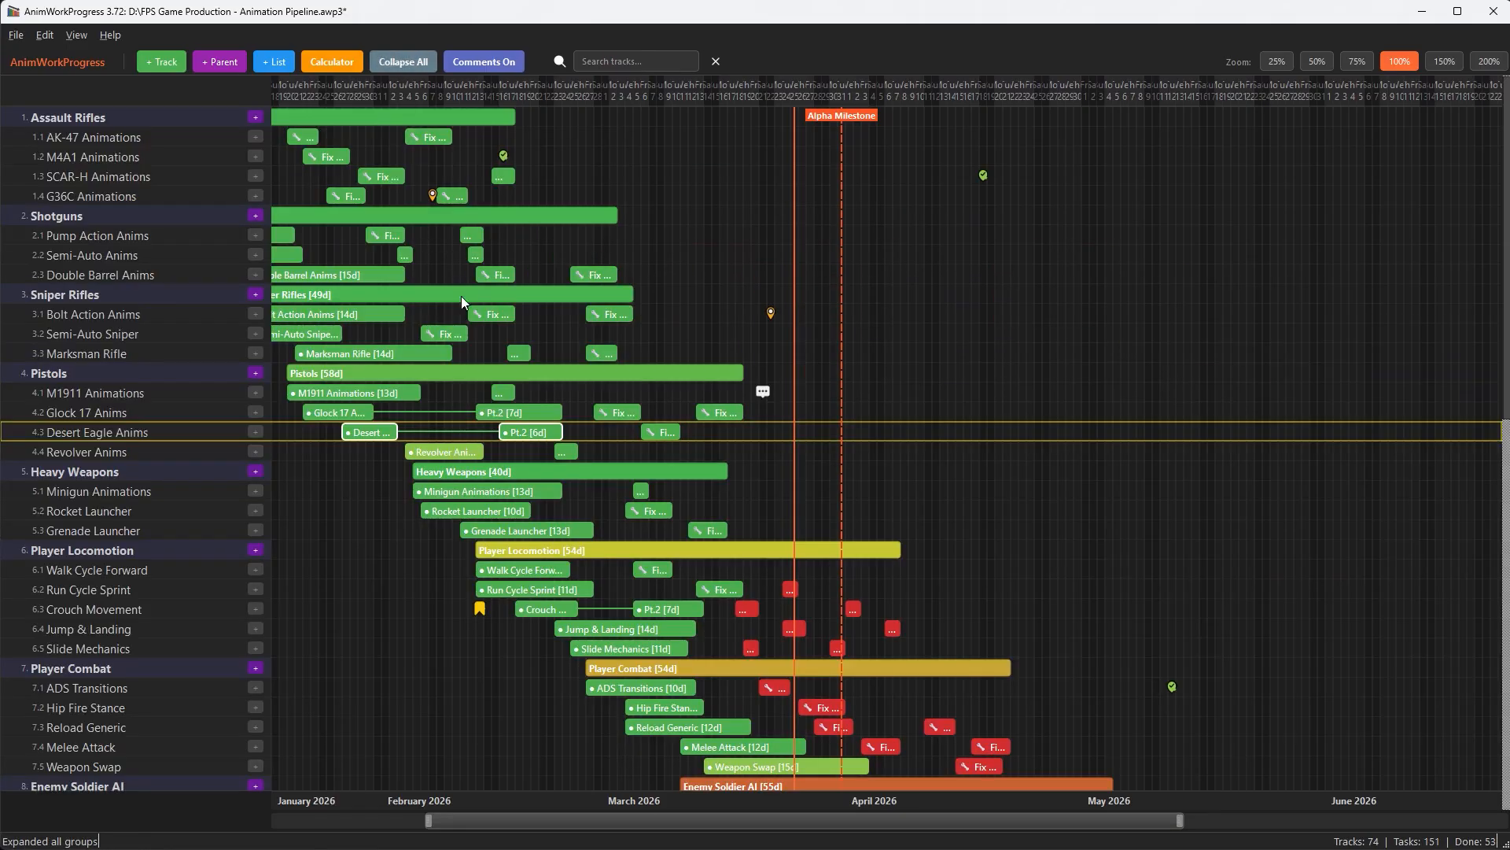
pyautogui.scroll(-3, 462, 315)
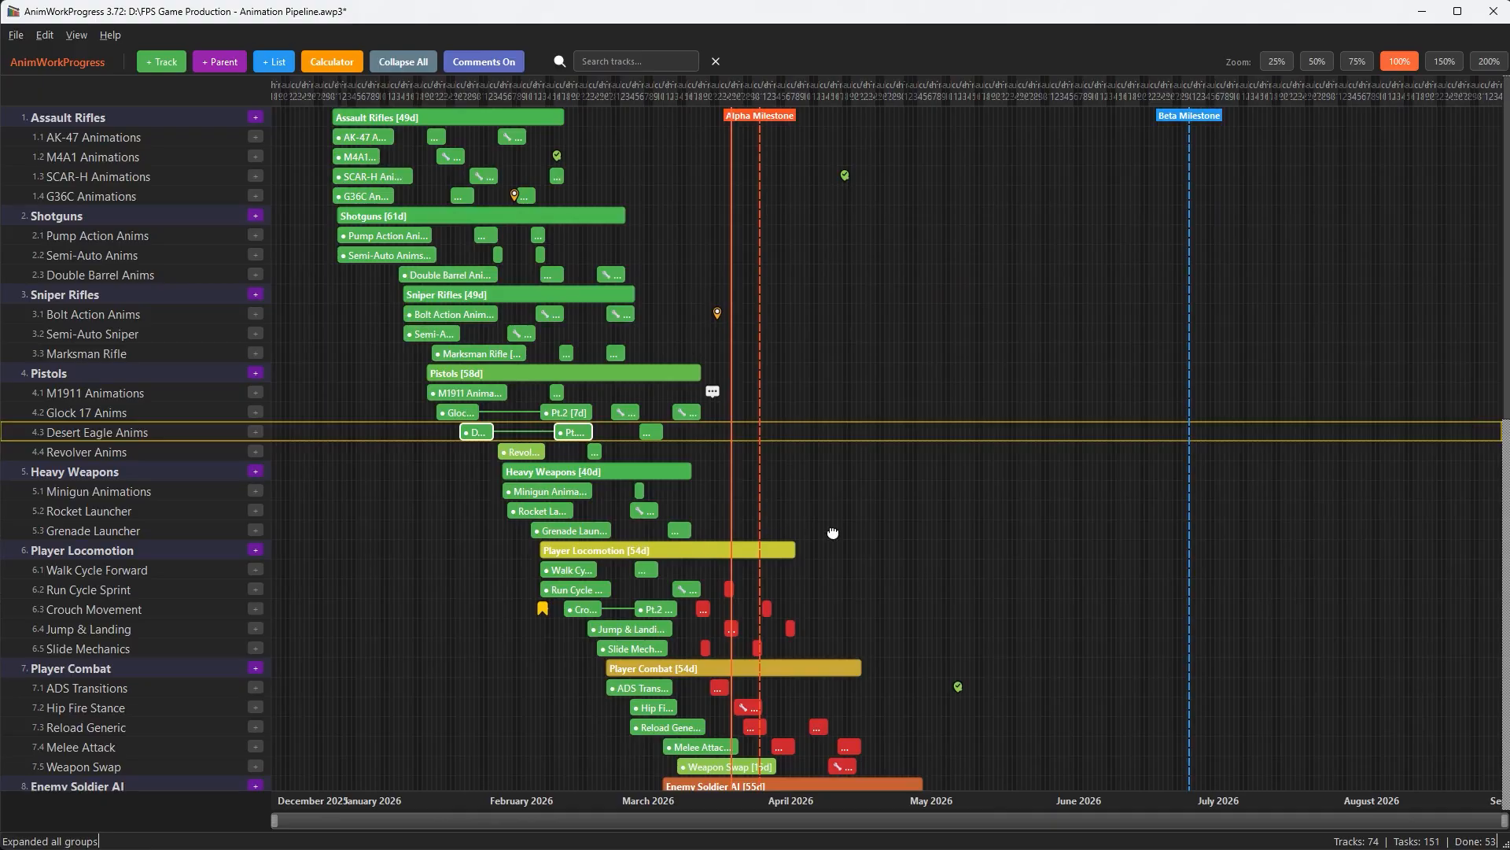
pyautogui.scroll(-6, 805, 532)
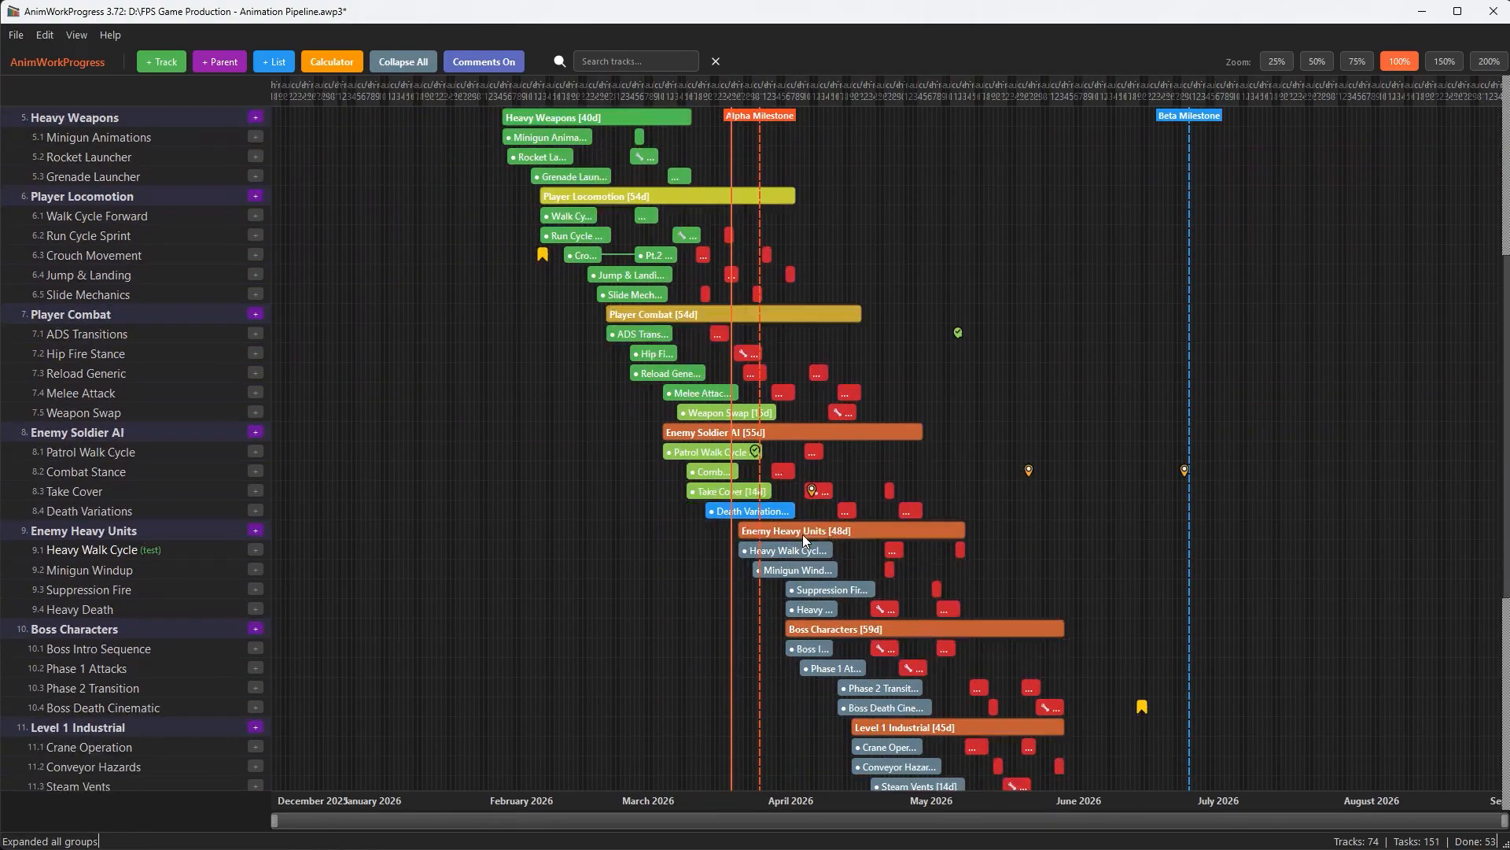
pyautogui.scroll(-3, 803, 535)
pyautogui.scroll(5, 802, 535)
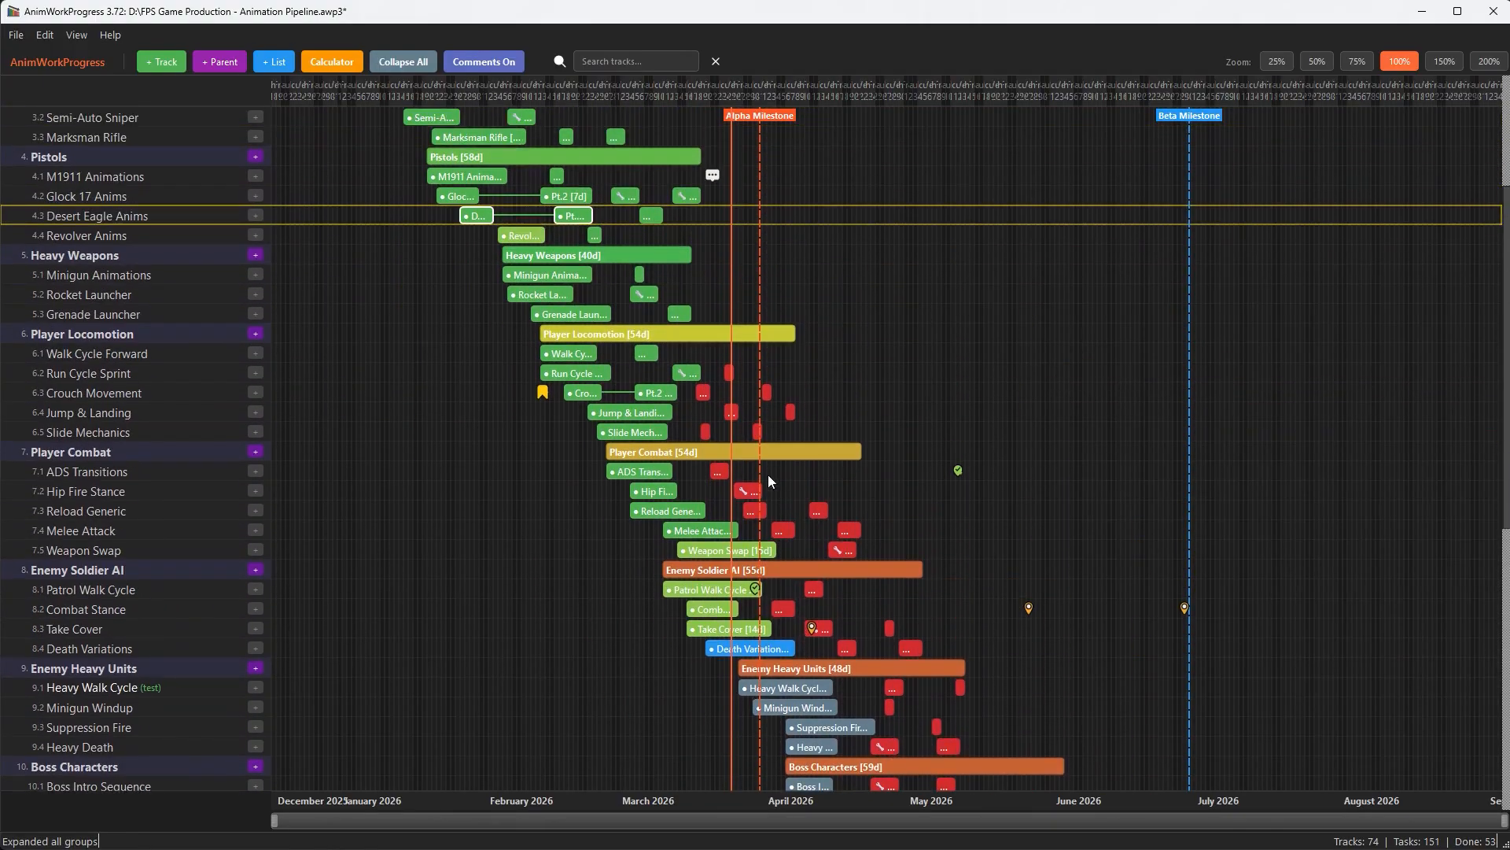
# Step: Compare the project calculator's completion forecasts for larger teams, raising the team size to 7 people and lowering it to 6
pyautogui.scroll(1, 547, 206)
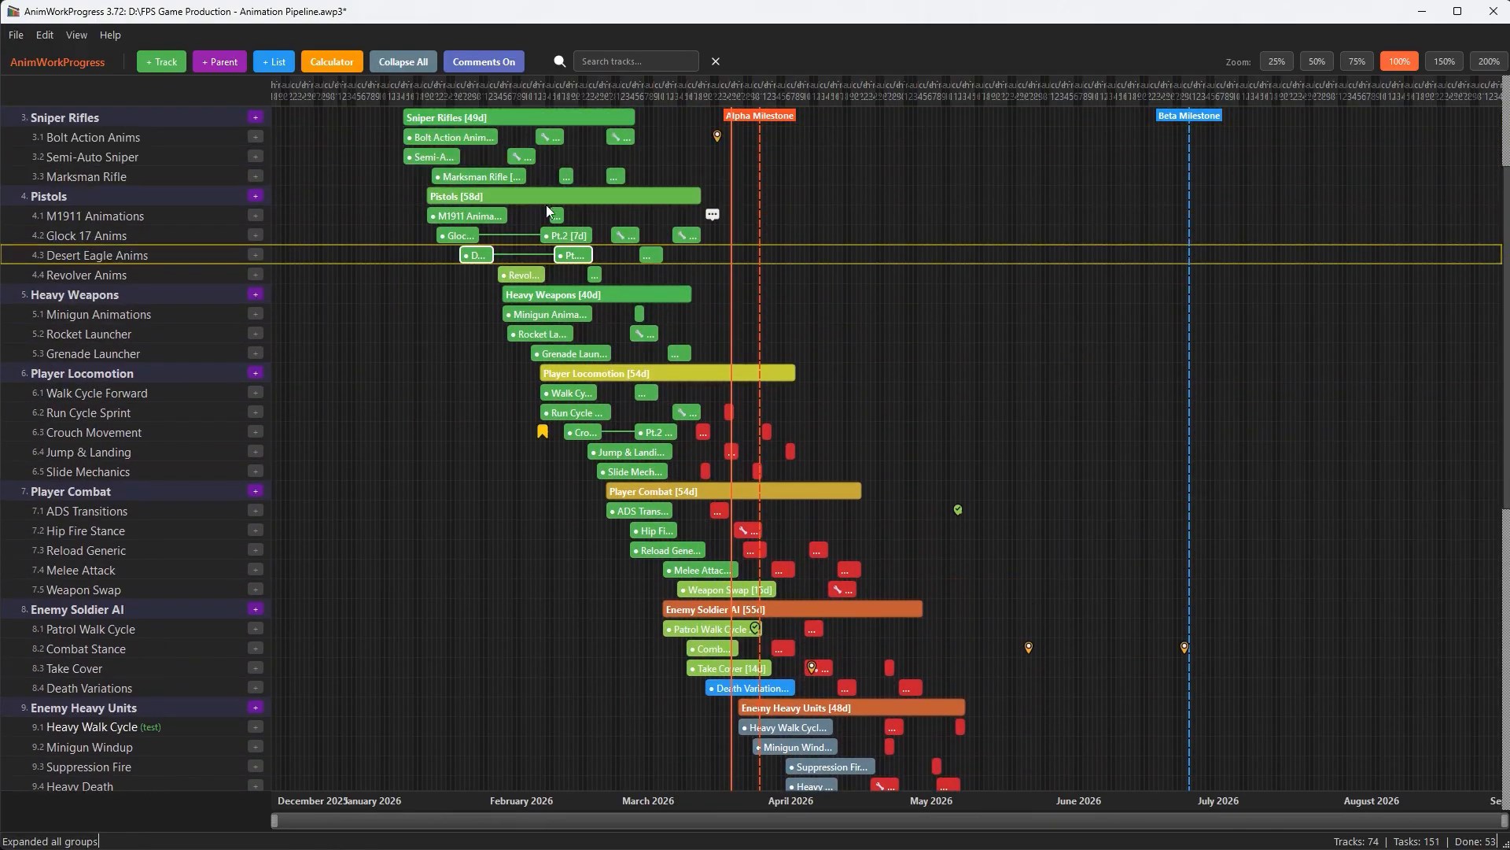
pyautogui.click(331, 63)
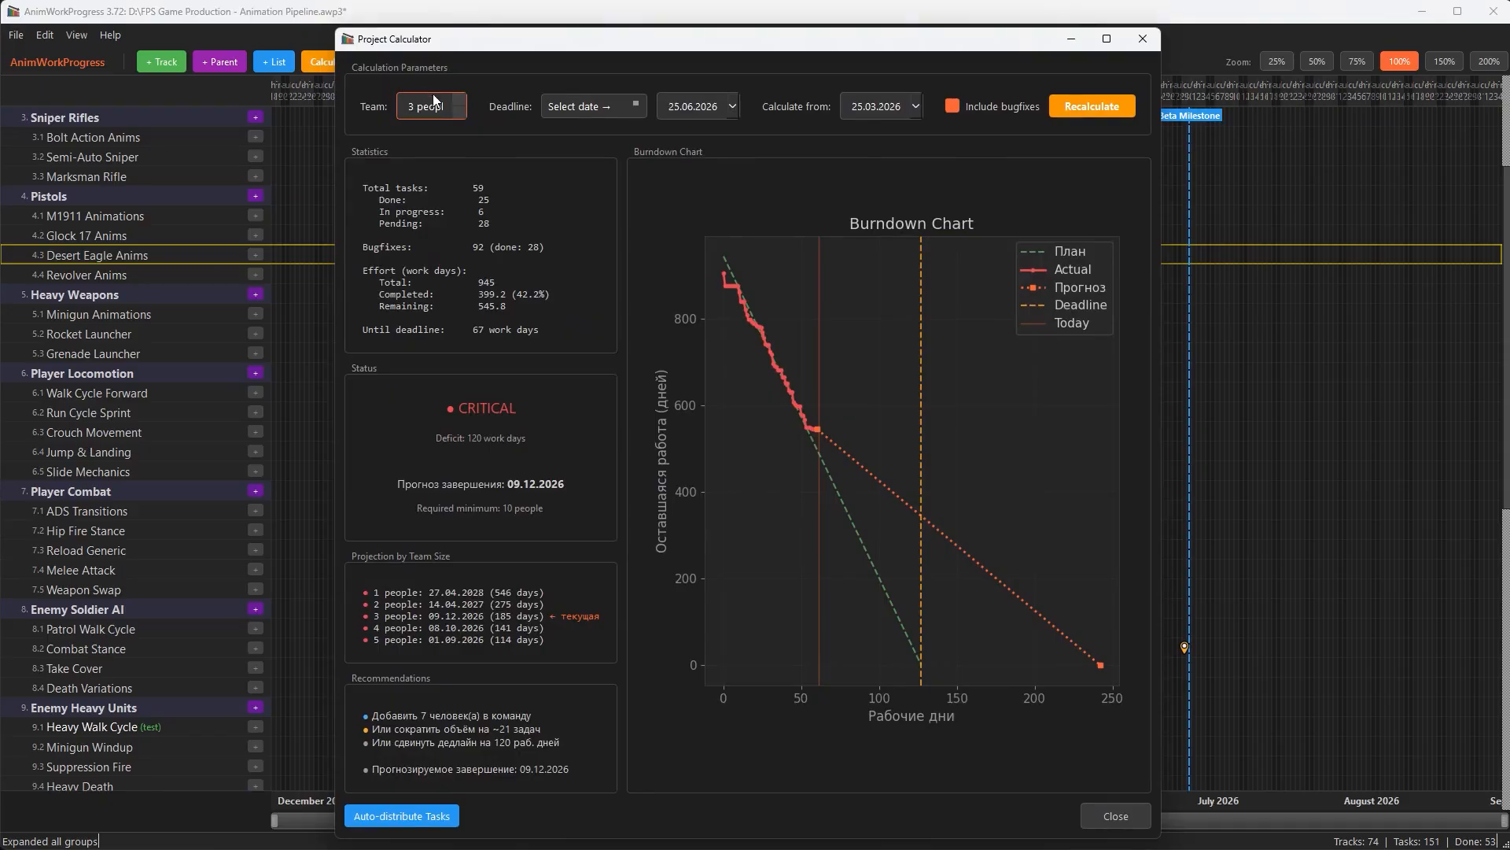
pyautogui.click(461, 100)
pyautogui.click(460, 101)
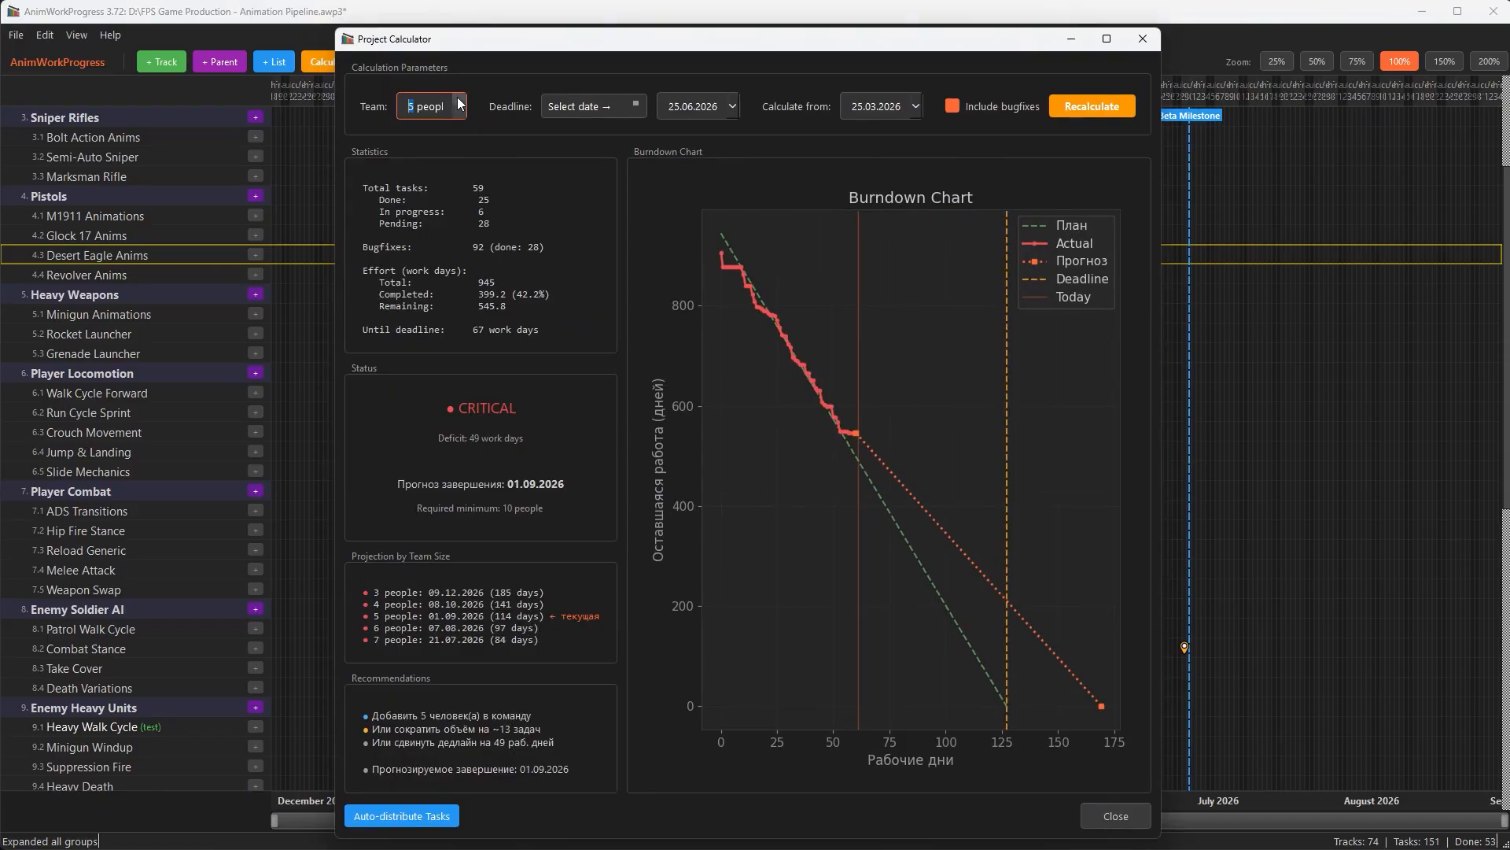
pyautogui.click(460, 101)
pyautogui.click(460, 101)
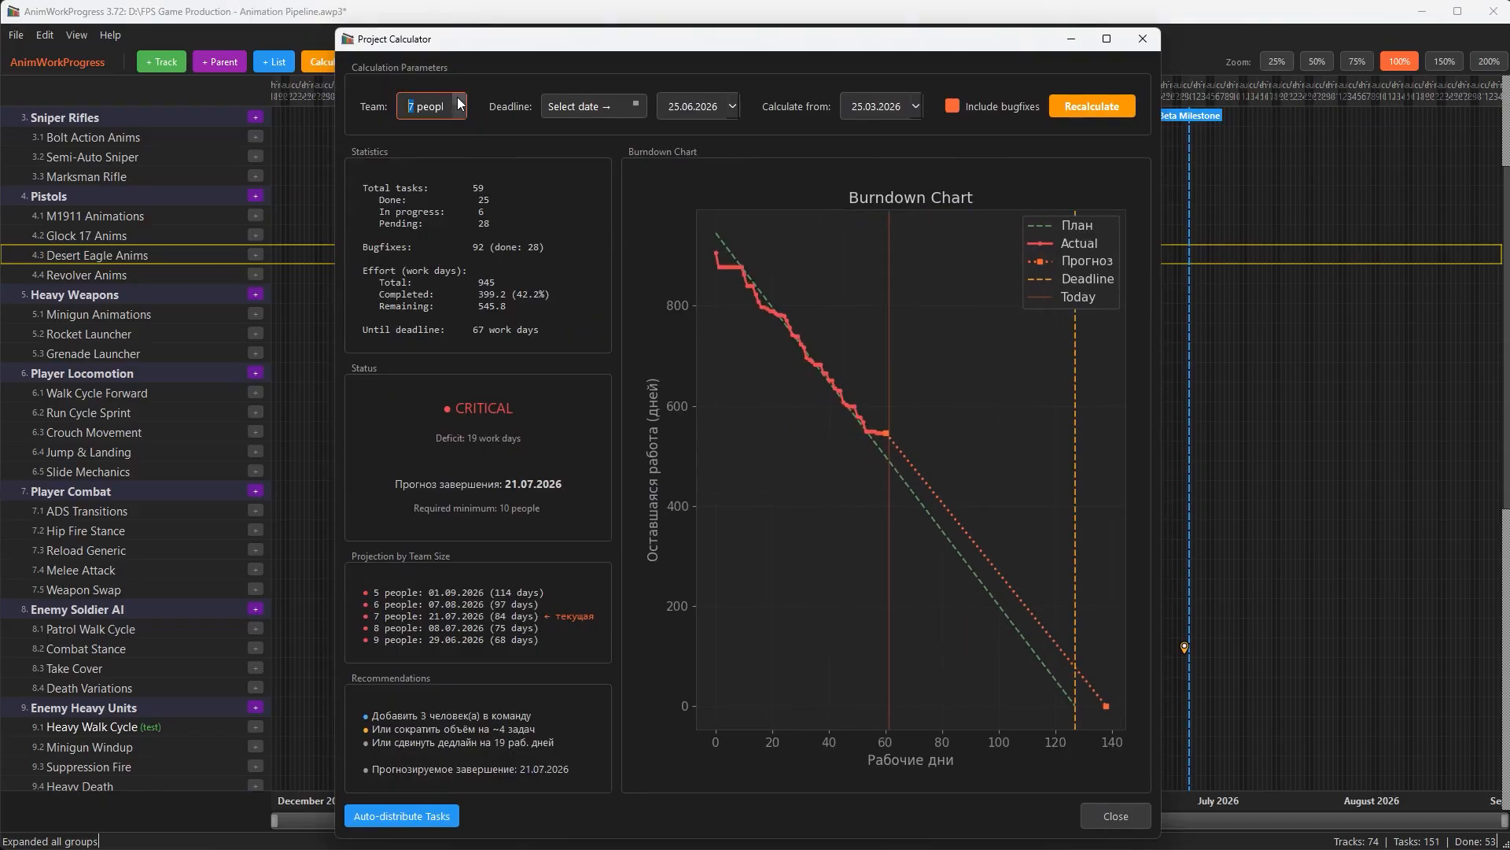
pyautogui.click(461, 111)
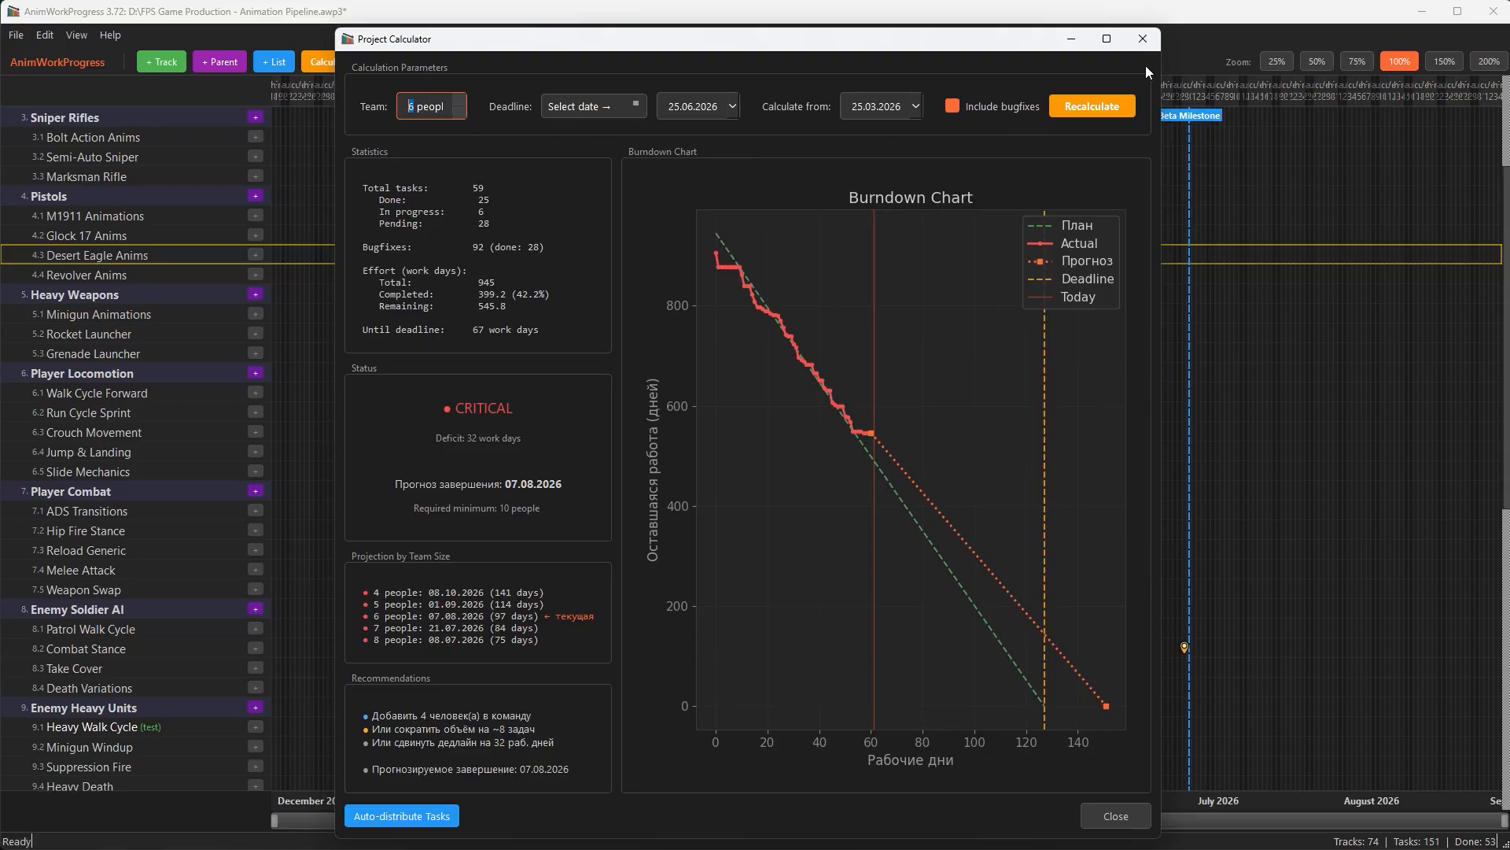
pyautogui.click(1142, 39)
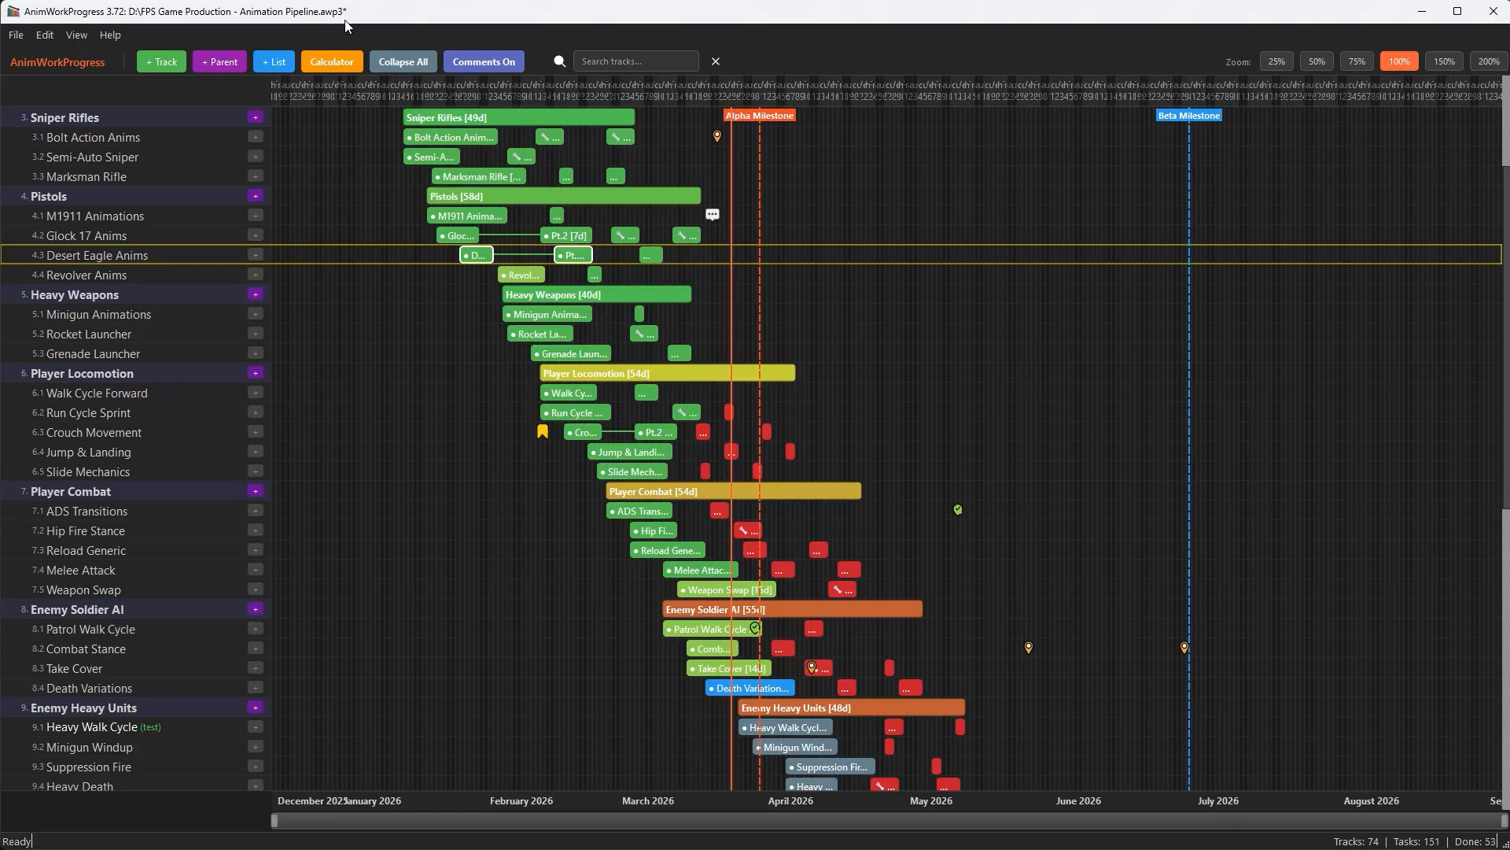
# Step: Export the animation plan to an Excel workbook and look through its task list of statuses and dates
pyautogui.click(18, 37)
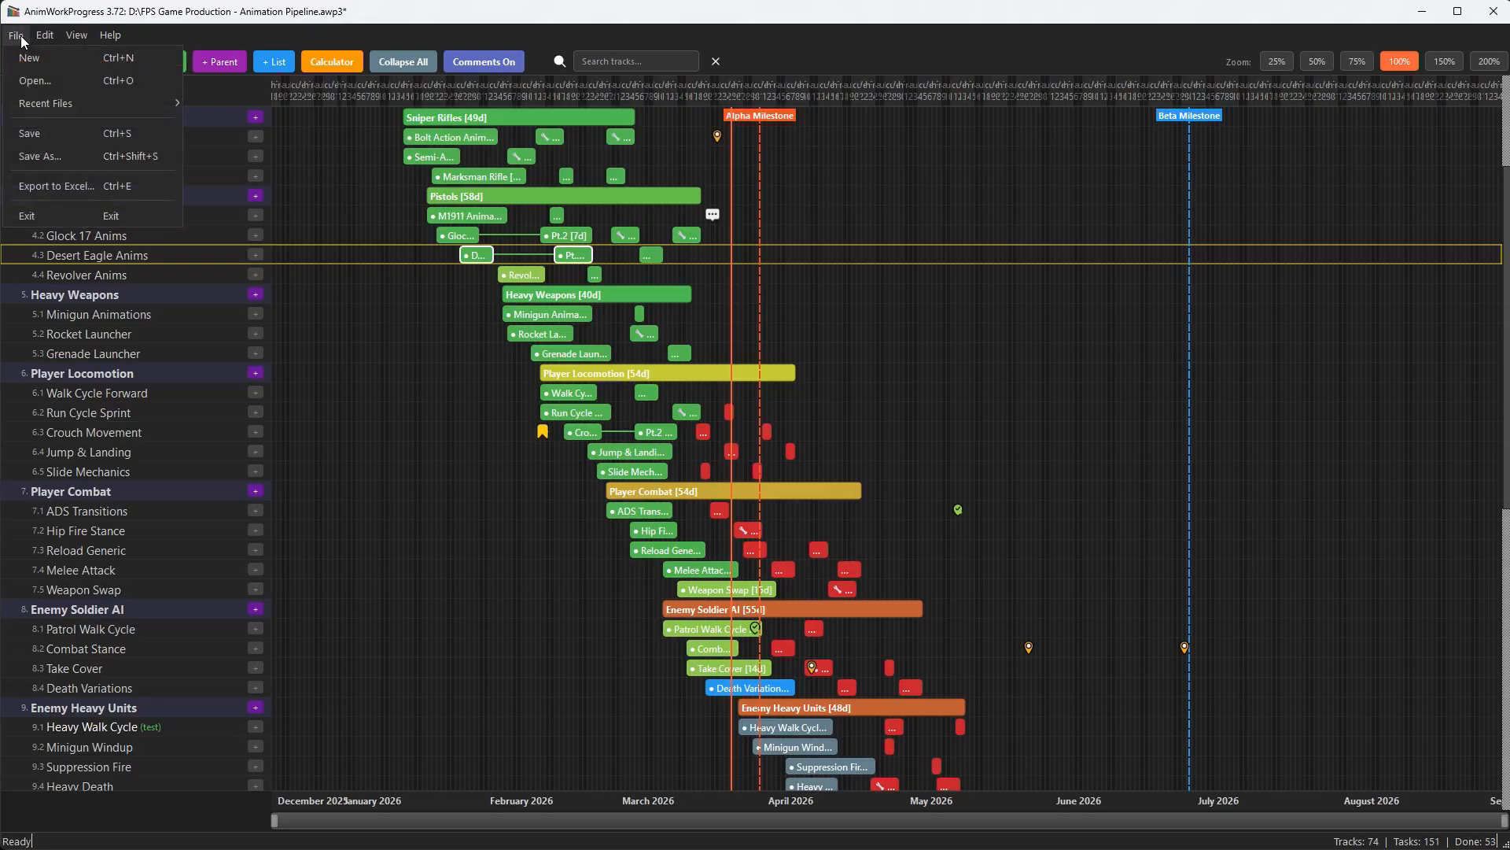
pyautogui.click(60, 188)
pyautogui.scroll(-7, 225, 432)
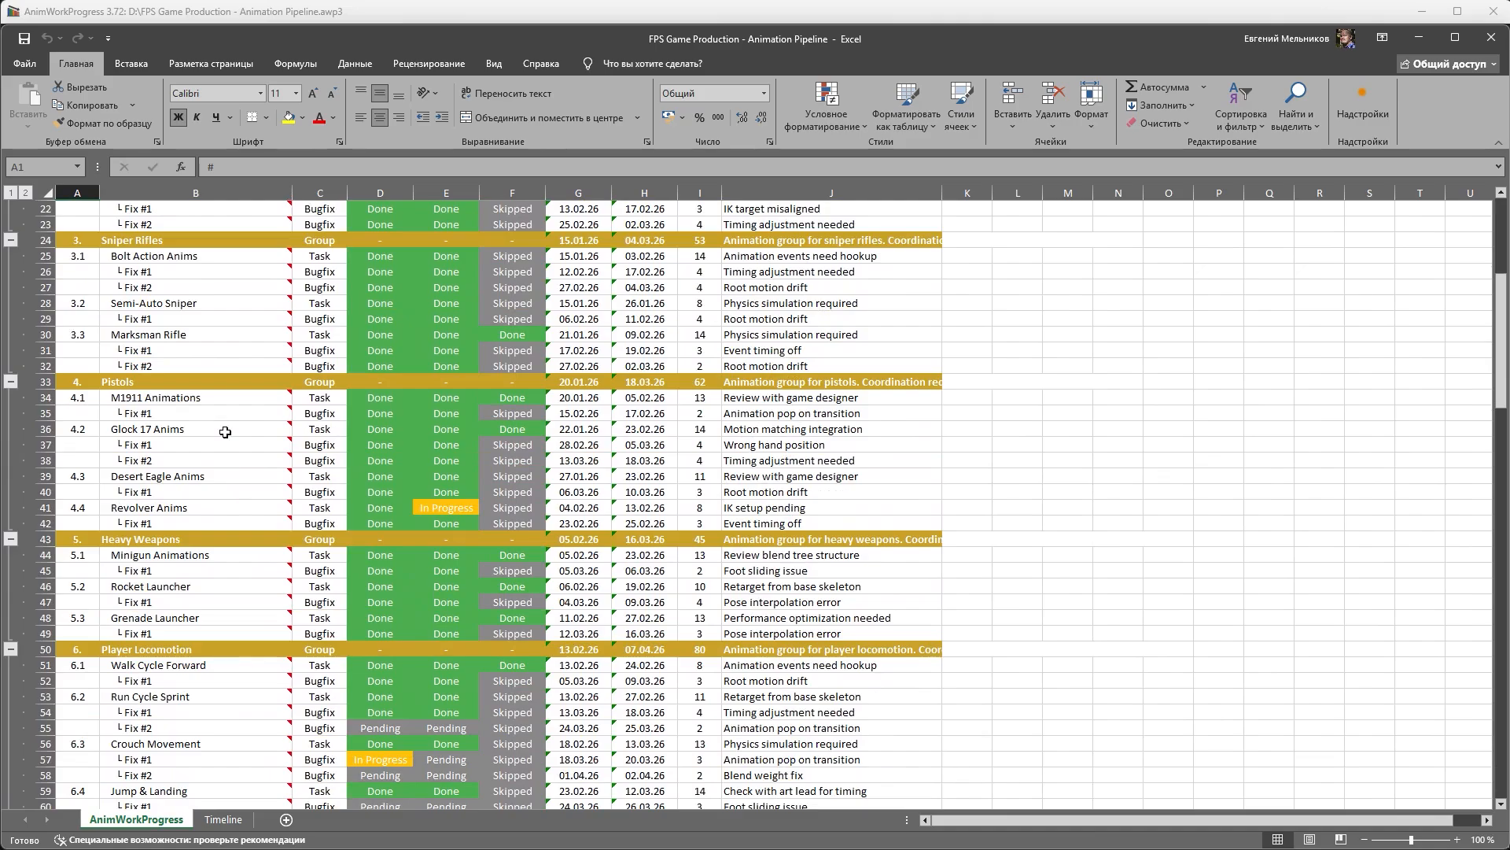
# Step: Examine the exported workbook's Timeline sheet across its later dates and lower task groups
pyautogui.click(224, 819)
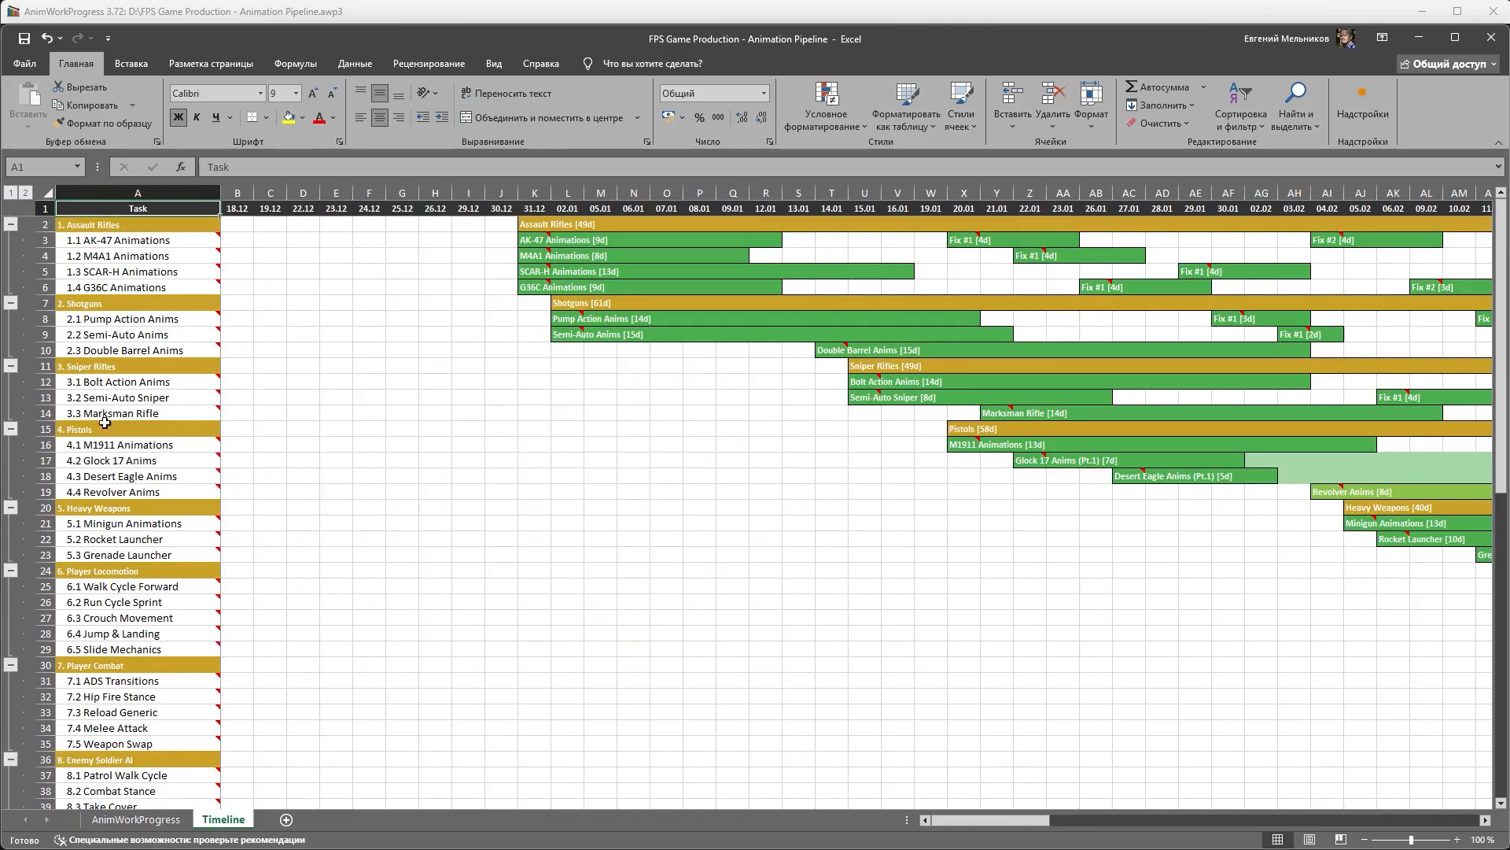
pyautogui.moveTo(1043, 836); pyautogui.dragTo(1198, 830)
pyautogui.moveTo(1500, 425); pyautogui.dragTo(1493, 644)
pyautogui.moveTo(1172, 822)
pyautogui.mouseDown()
pyautogui.moveTo(1272, 823)
pyautogui.moveTo(1201, 823)
pyautogui.mouseUp()
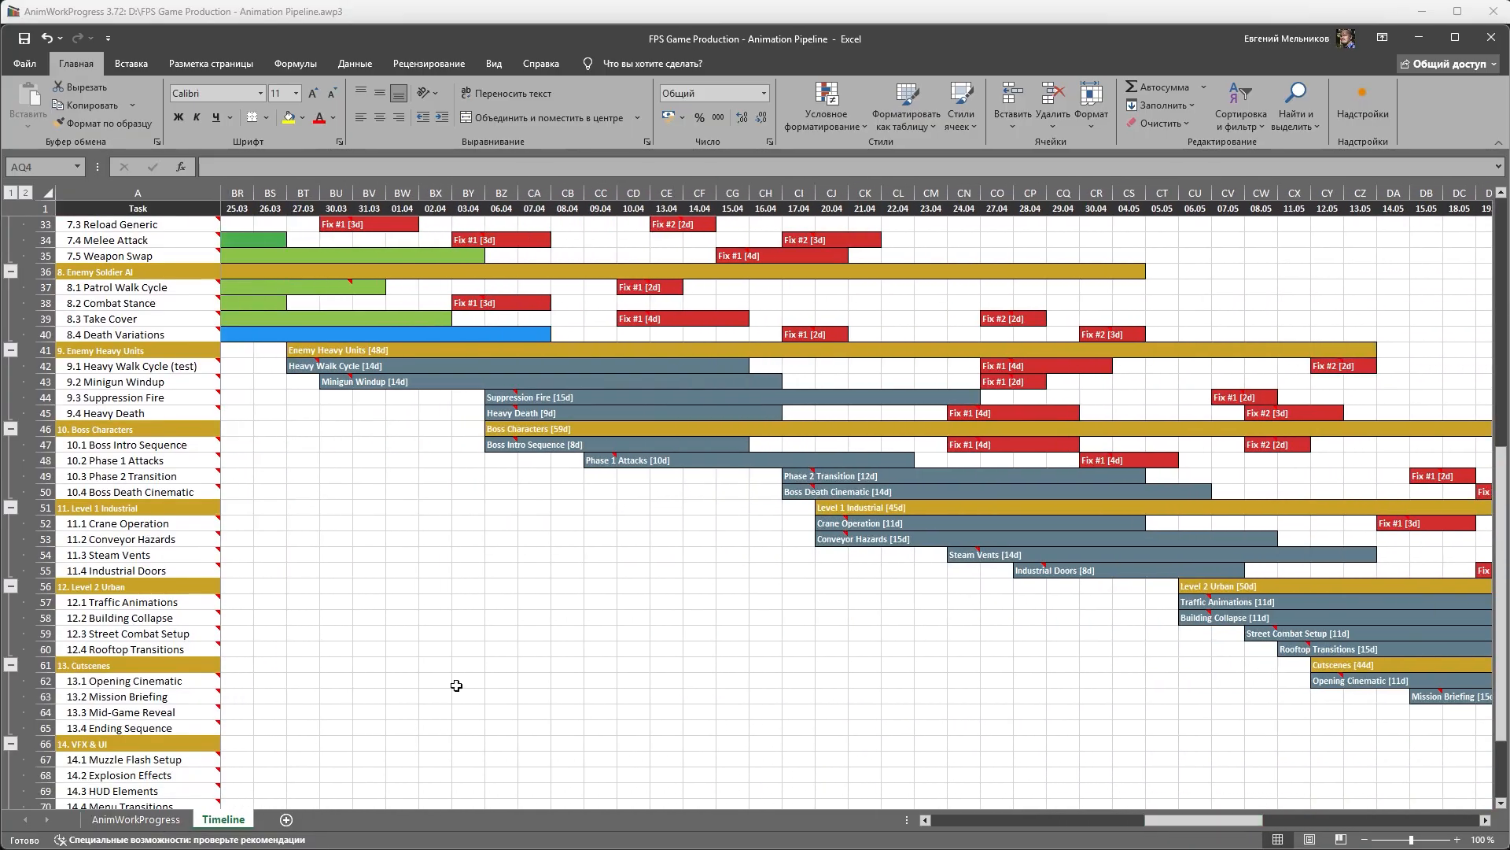
# Step: Collapse the Level 2 Urban, Cutscenes, VFX & UI and Multiplayer row groups in the Timeline sheet
pyautogui.click(11, 586)
pyautogui.click(11, 602)
pyautogui.click(11, 618)
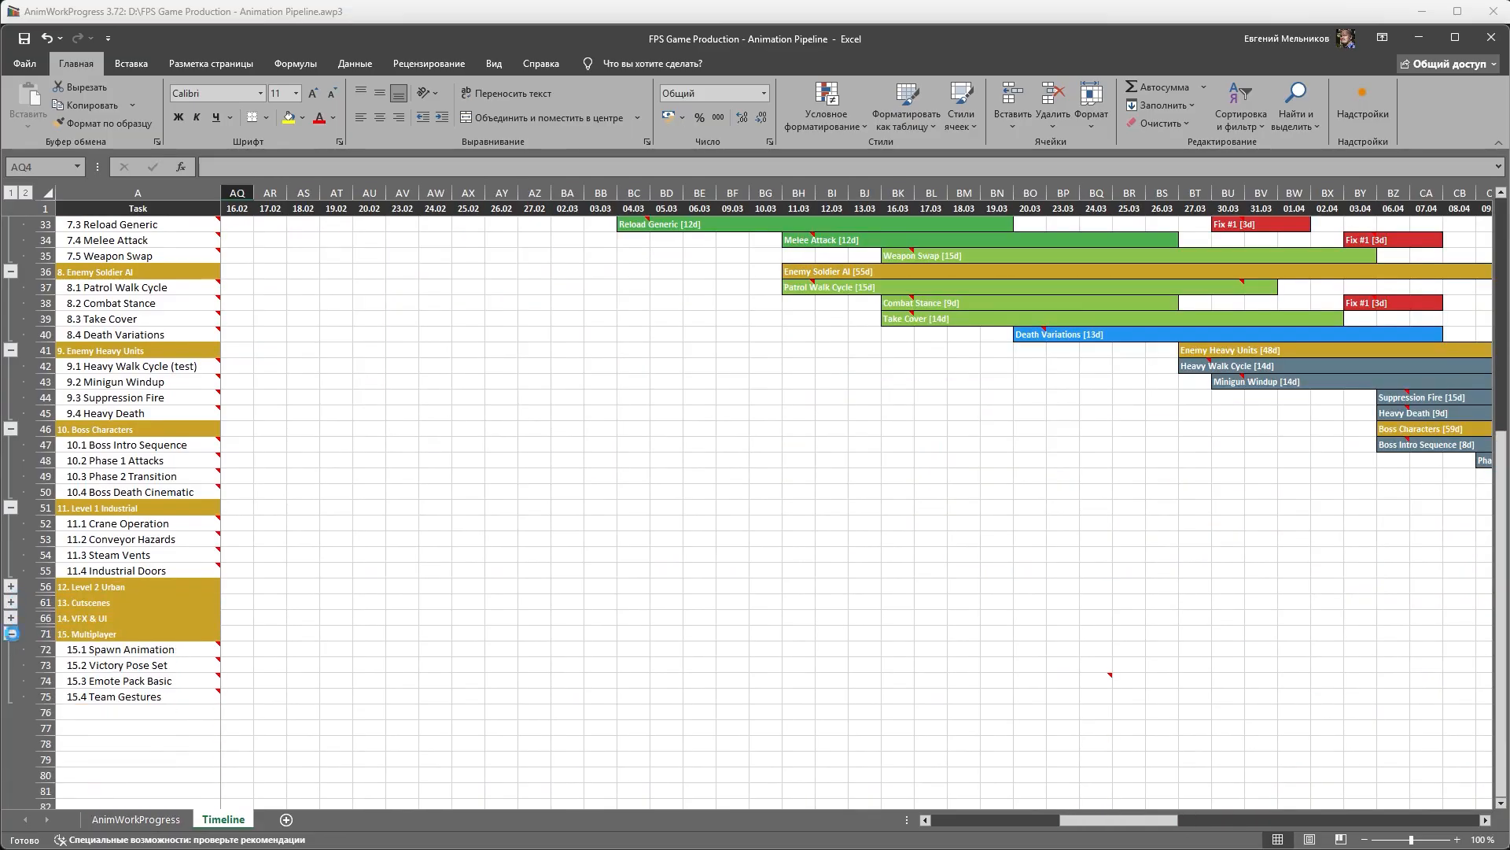
pyautogui.click(11, 633)
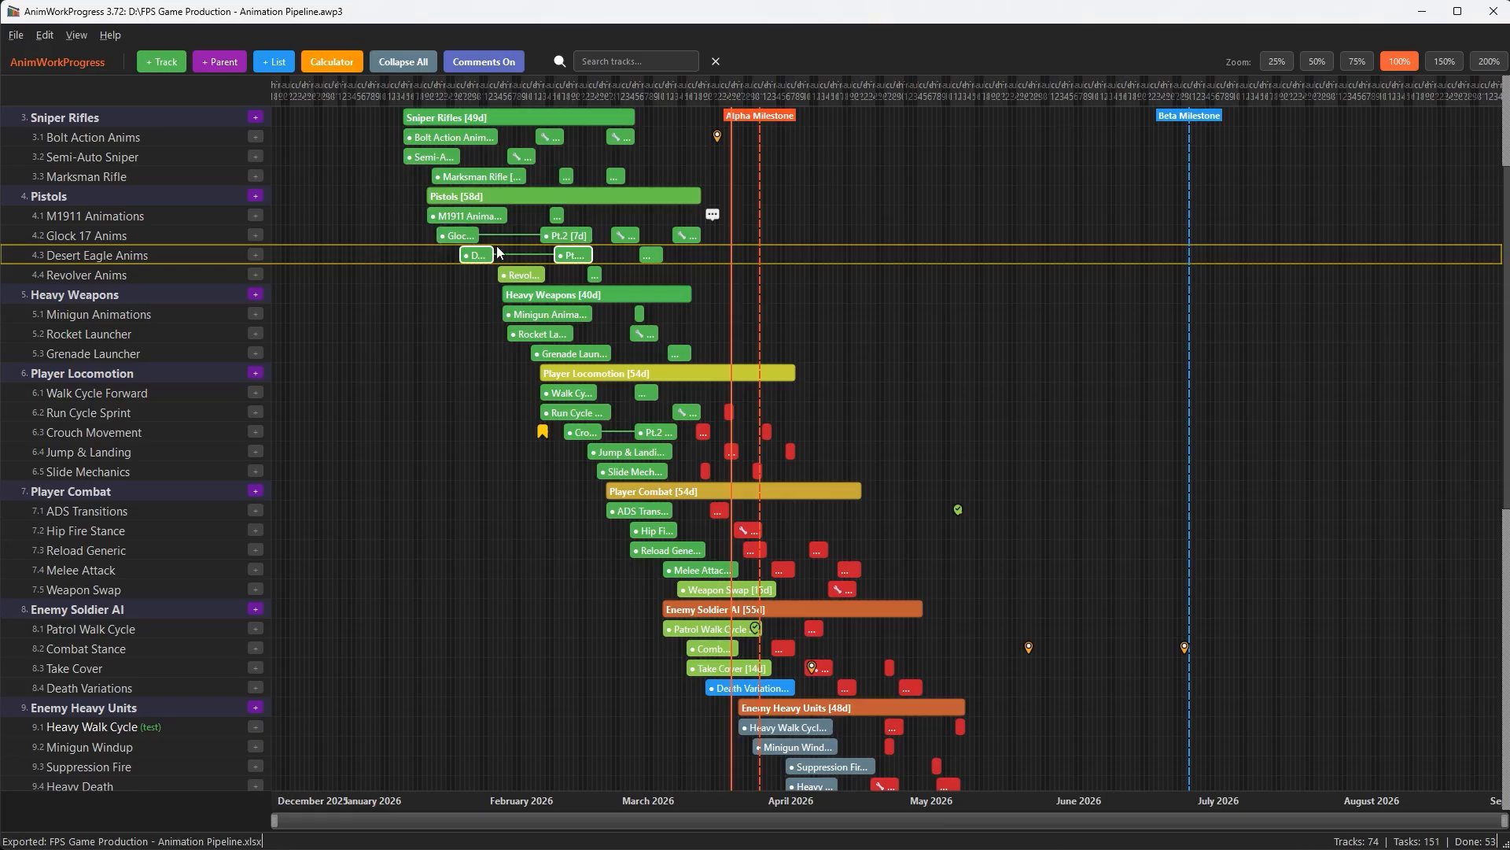
# Step: Switch back to AnimWorkProgress and examine the schedule from Enemy Heavy Units to Multiplayer around the Beta Milestone at a larger time scale
pyautogui.keyDown('ctrl'); pyautogui.scroll(3, 521, 280); pyautogui.keyUp('ctrl')
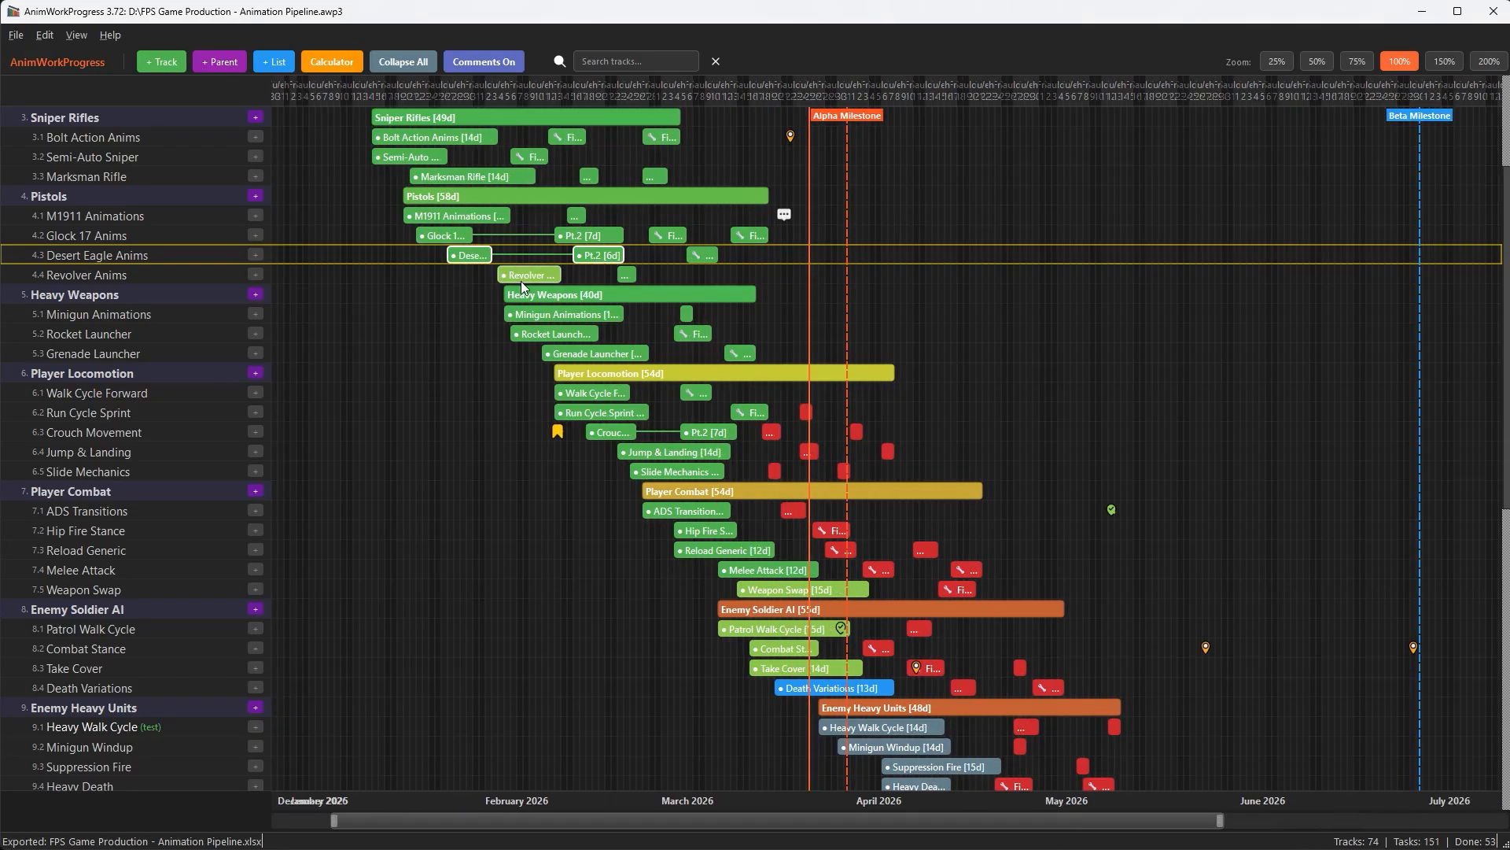
pyautogui.scroll(-4, 632, 386)
pyautogui.scroll(-11, 637, 400)
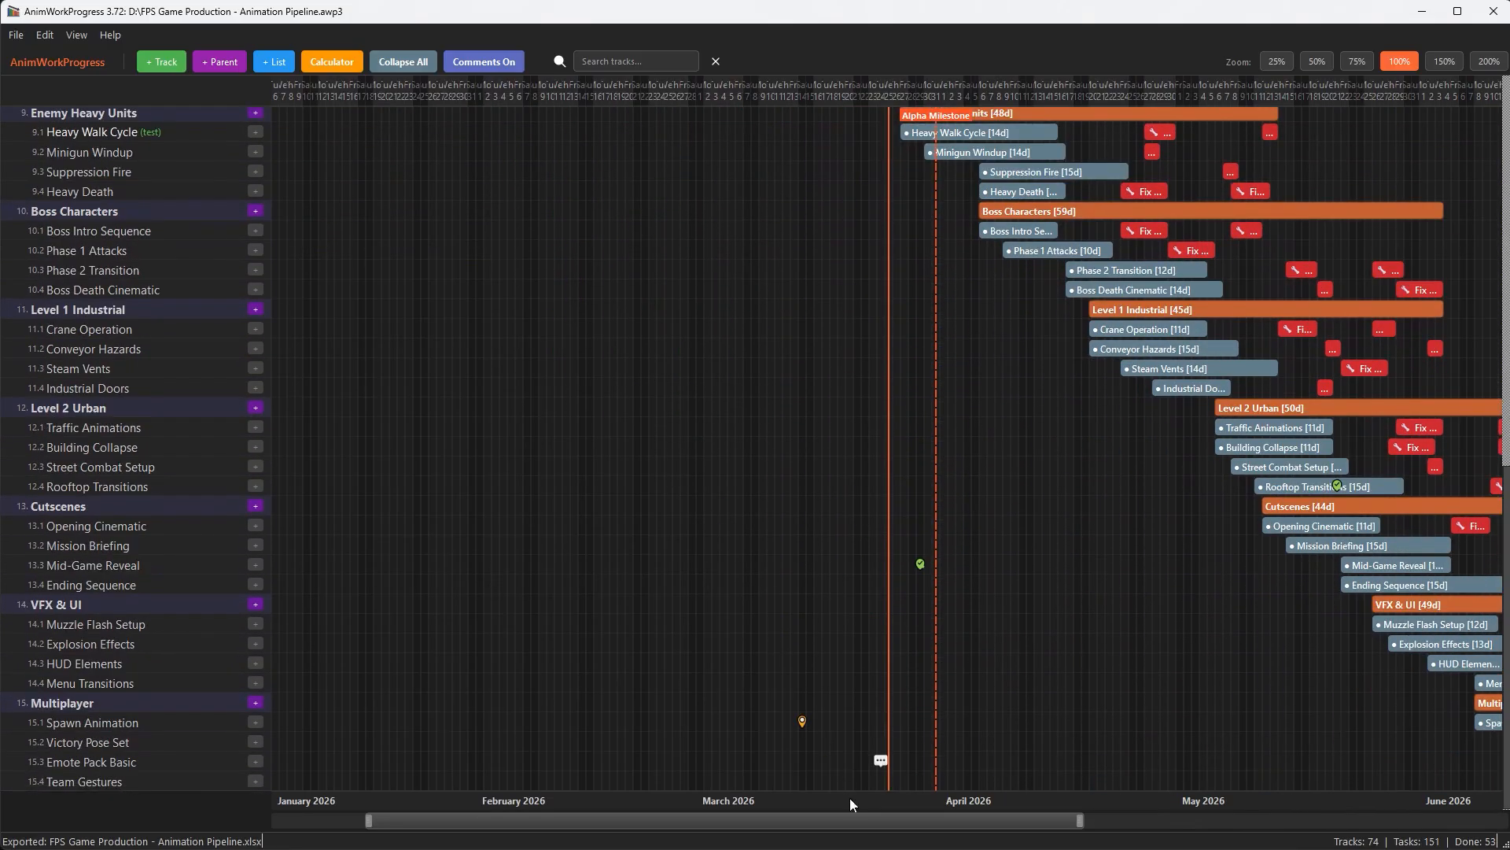
pyautogui.moveTo(866, 821); pyautogui.dragTo(1294, 849)
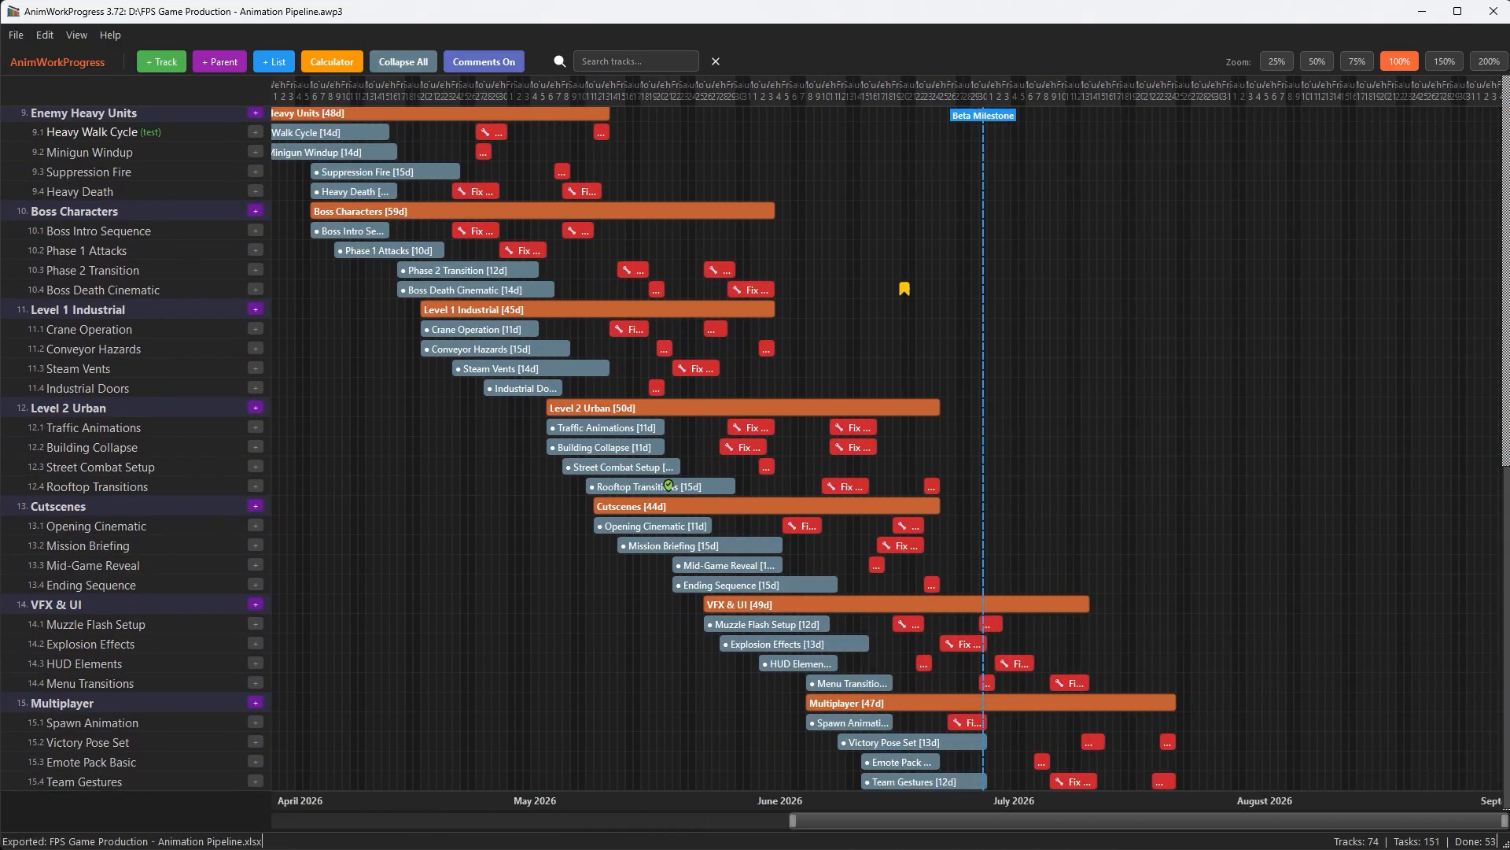